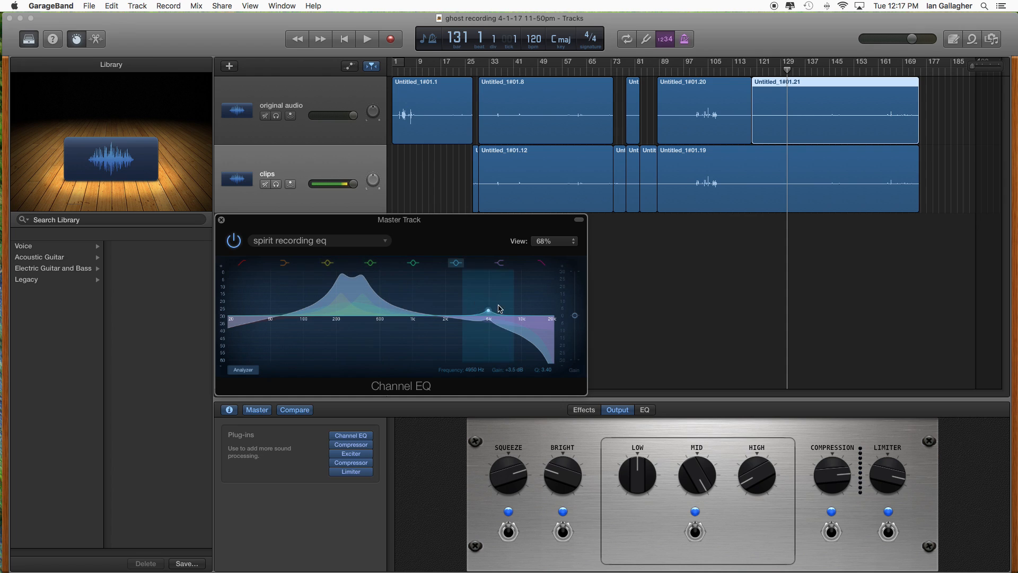
- Save the project and select the original audio track
left_click(97, 9)
left_click(102, 71)
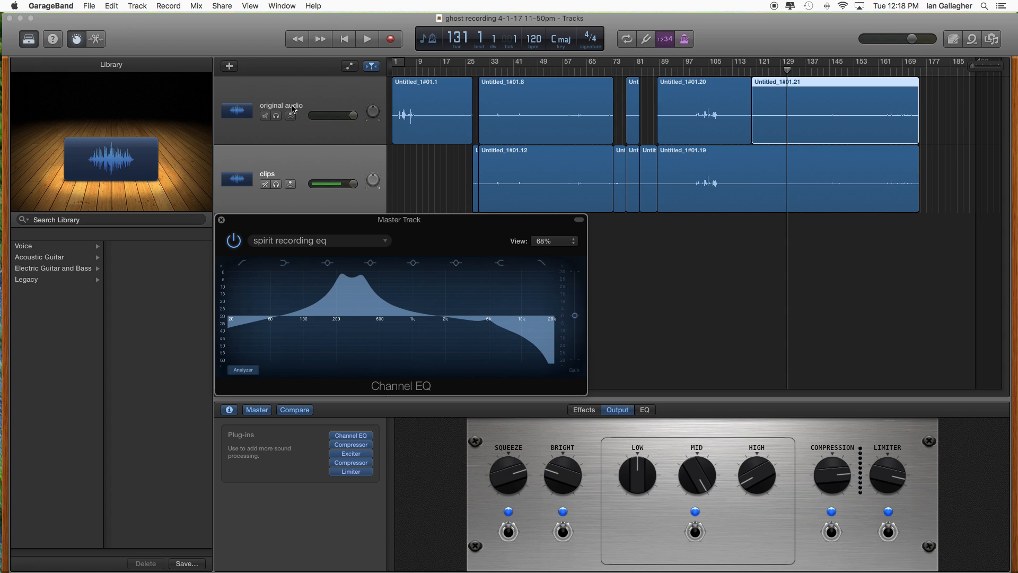
left_click(280, 110)
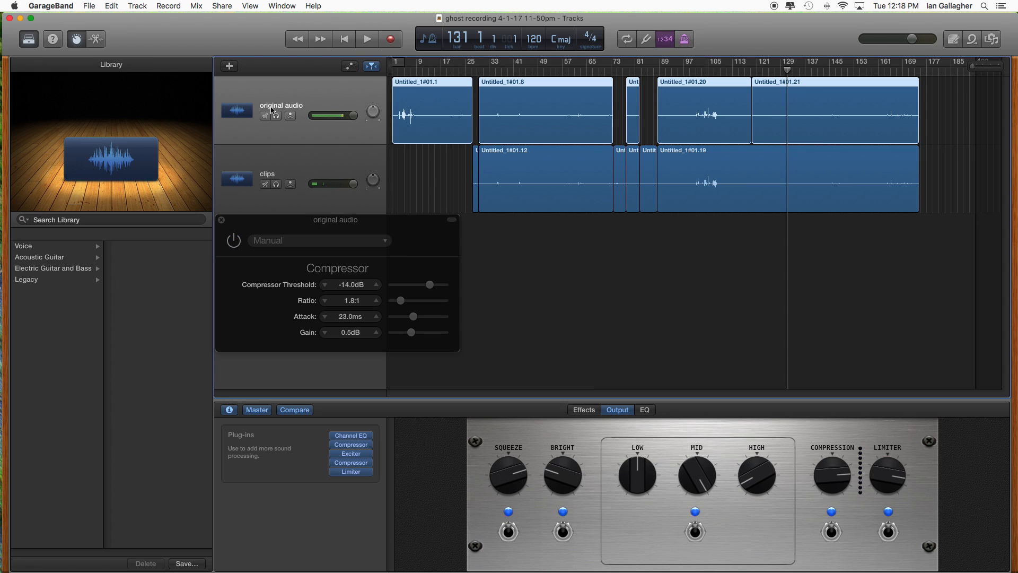
- Alternate between the original audio and clips tracks and examine the master track's Channel EQ and plug-in list
left_click(296, 163)
left_click(310, 98)
left_click(310, 167)
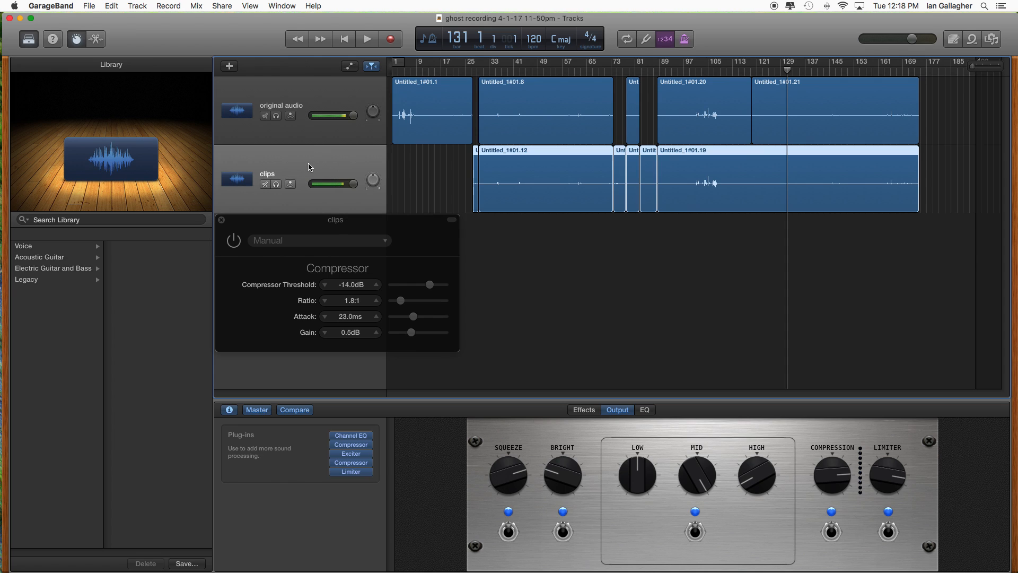
left_click(309, 103)
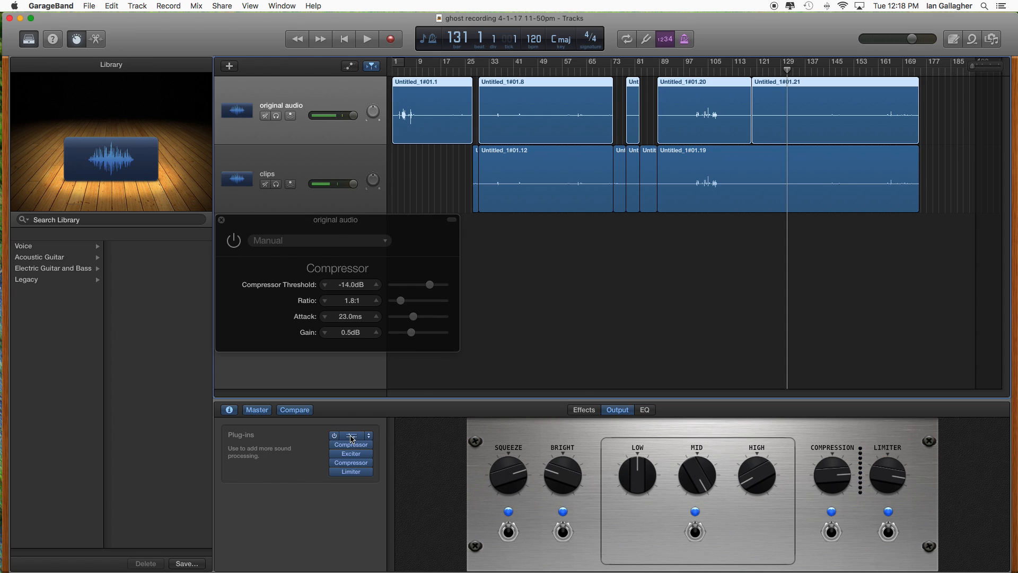
left_click(351, 435)
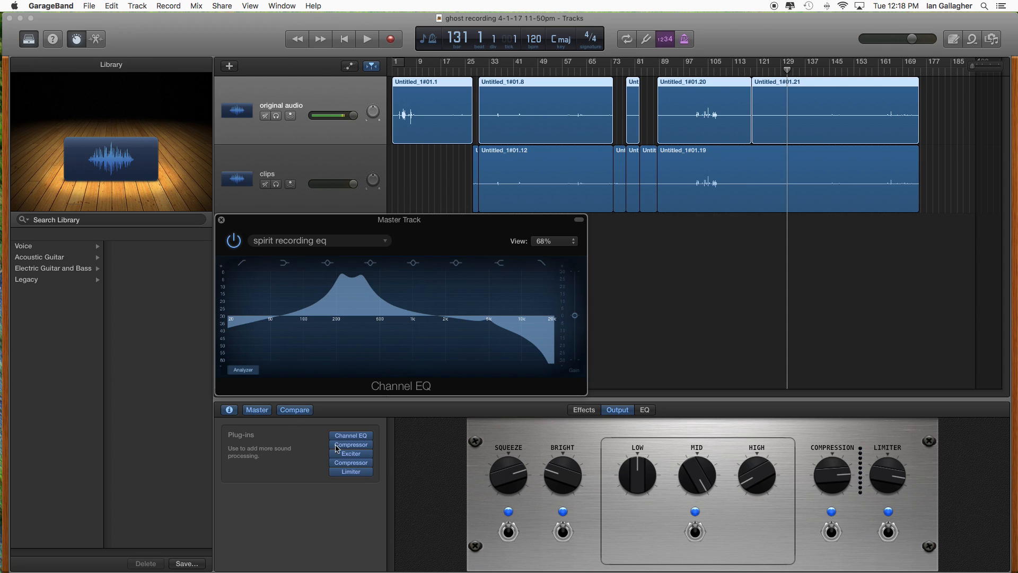
left_click(319, 133)
left_click(317, 159)
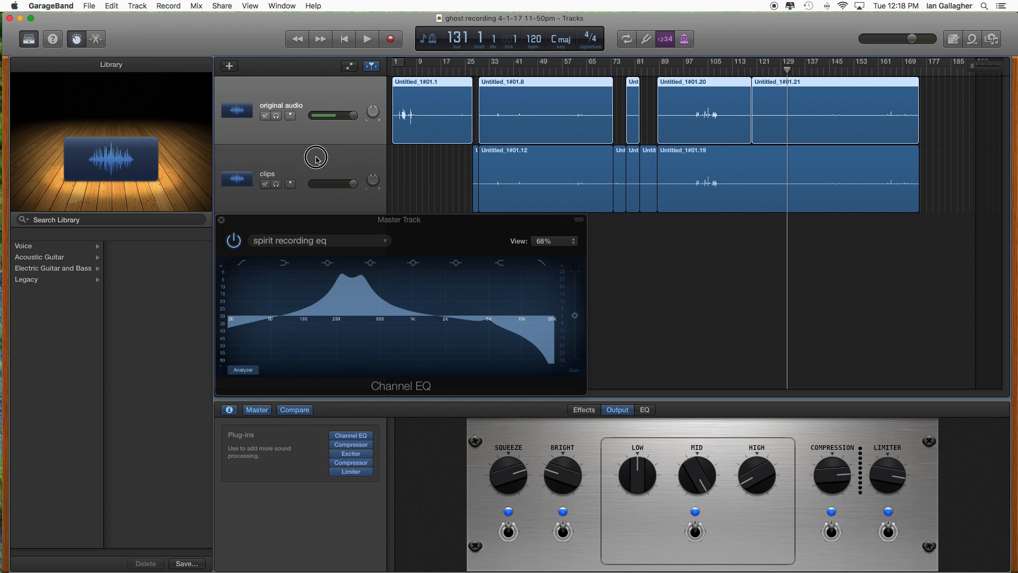
left_click(336, 133)
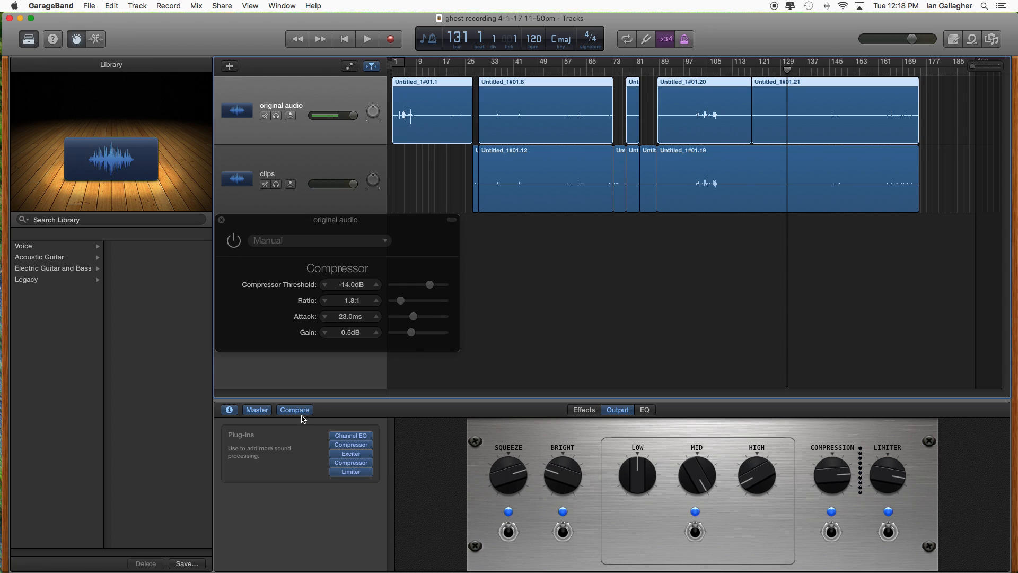
mouse_move(354, 449)
left_click(322, 164)
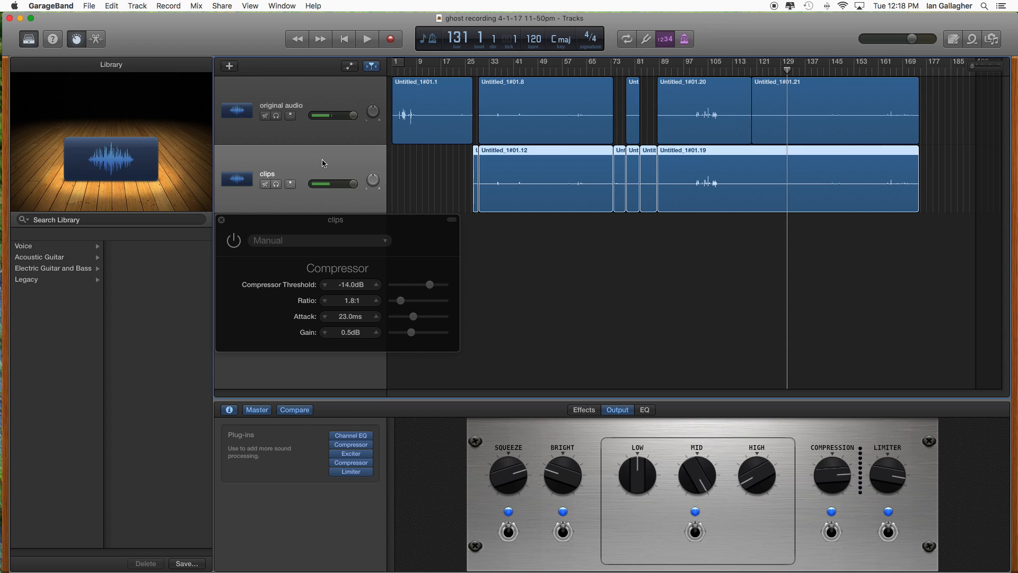
left_click(317, 97)
mouse_move(364, 464)
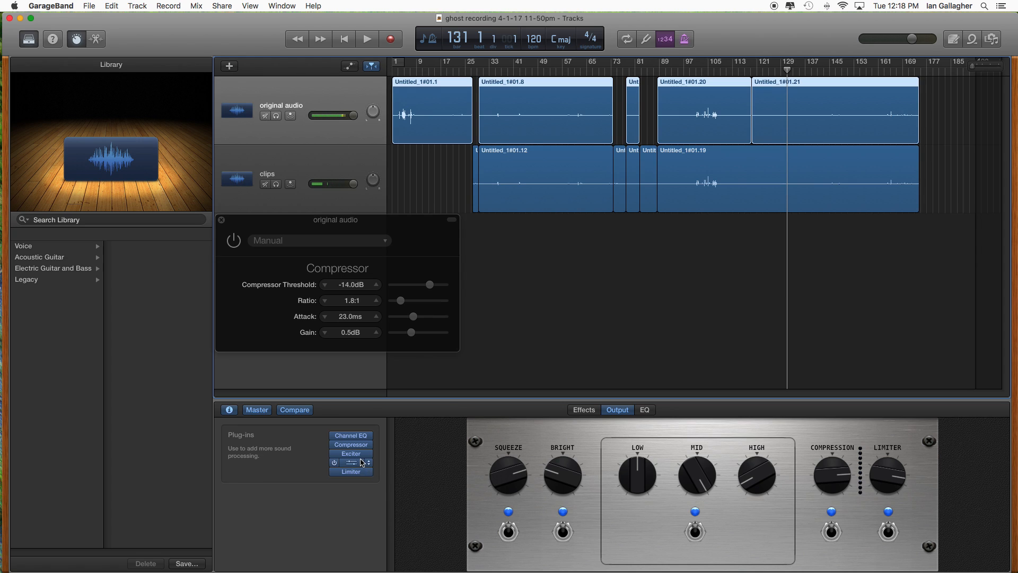
- View the master track's echo effect settings
left_click(229, 409)
left_click(230, 410)
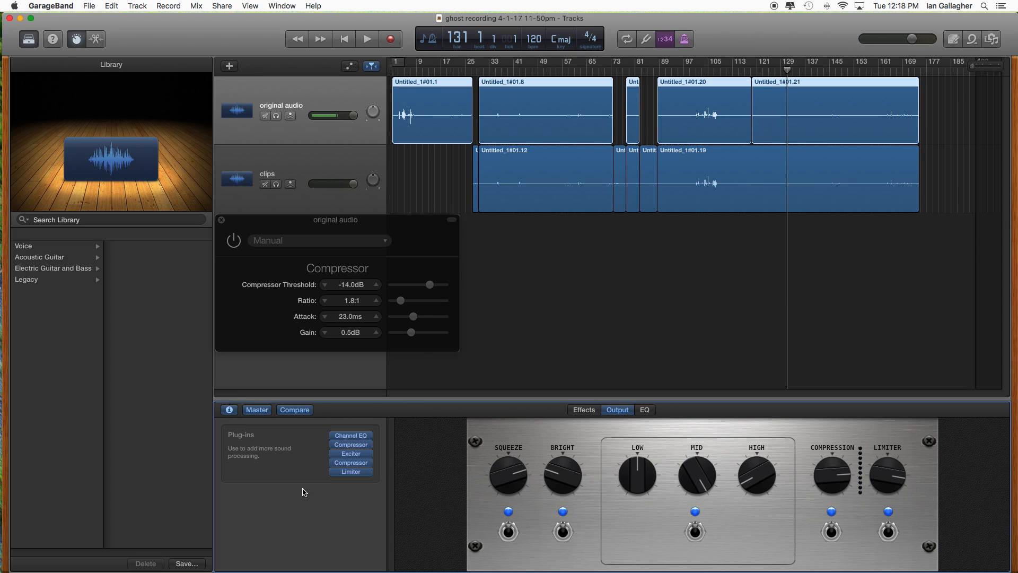
left_click(584, 410)
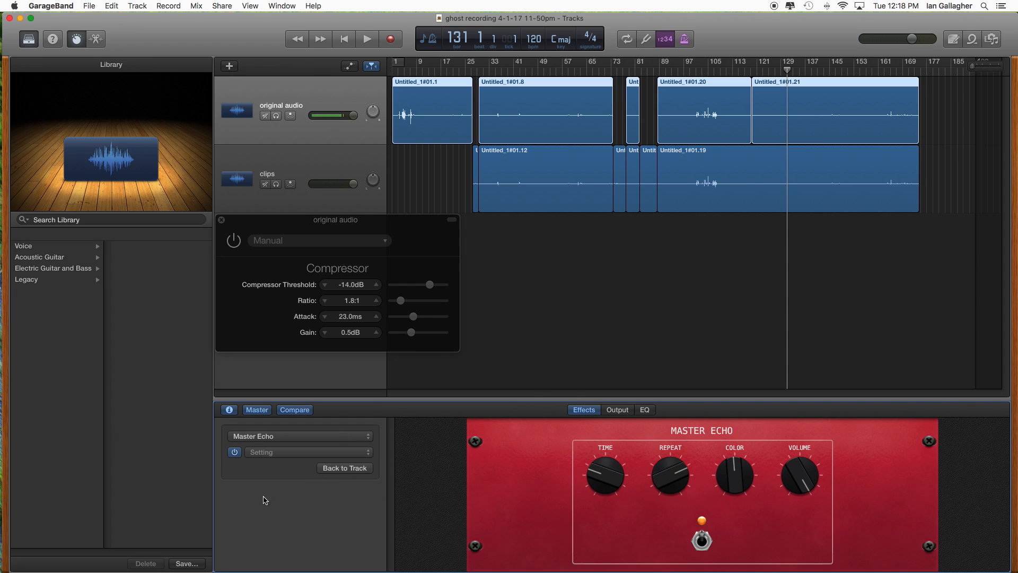
- Switch from the master controls to the original audio track's controls and expand its plug-ins to show Master Echo and Master Reverb
left_click(260, 411)
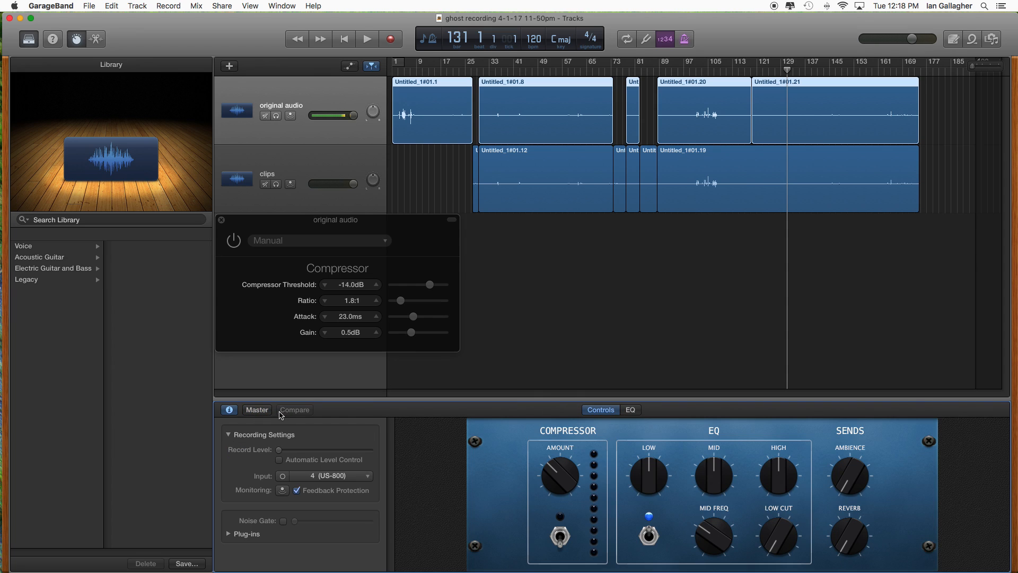
left_click(243, 535)
scroll(323, 530, "down", 3)
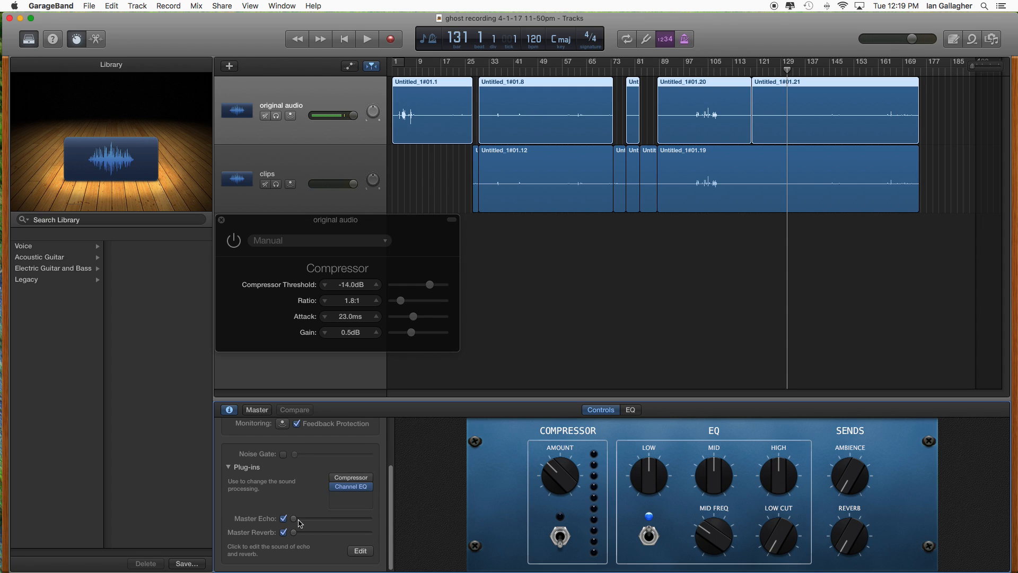
left_click(229, 411)
left_click(230, 412)
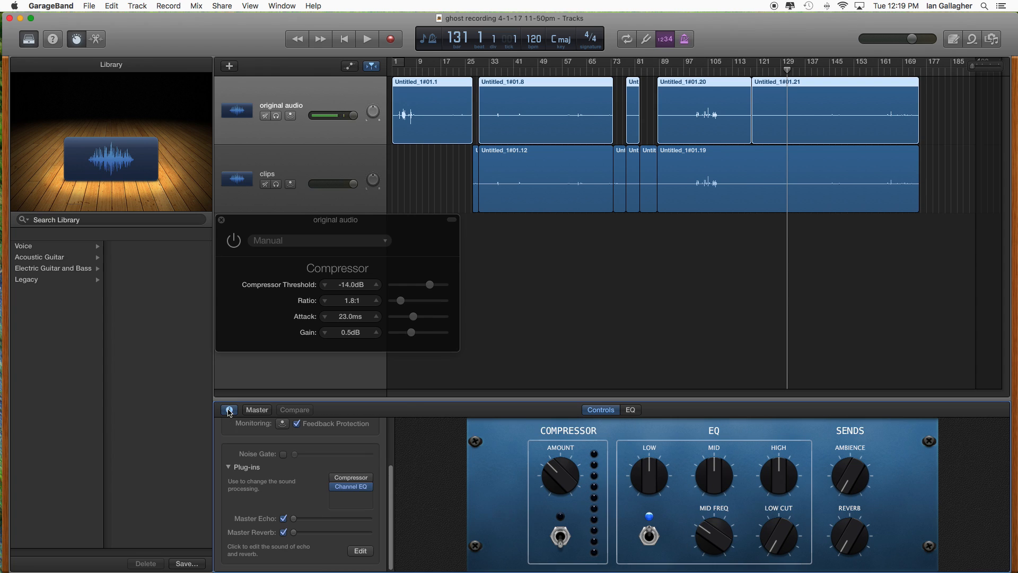
left_click(232, 466)
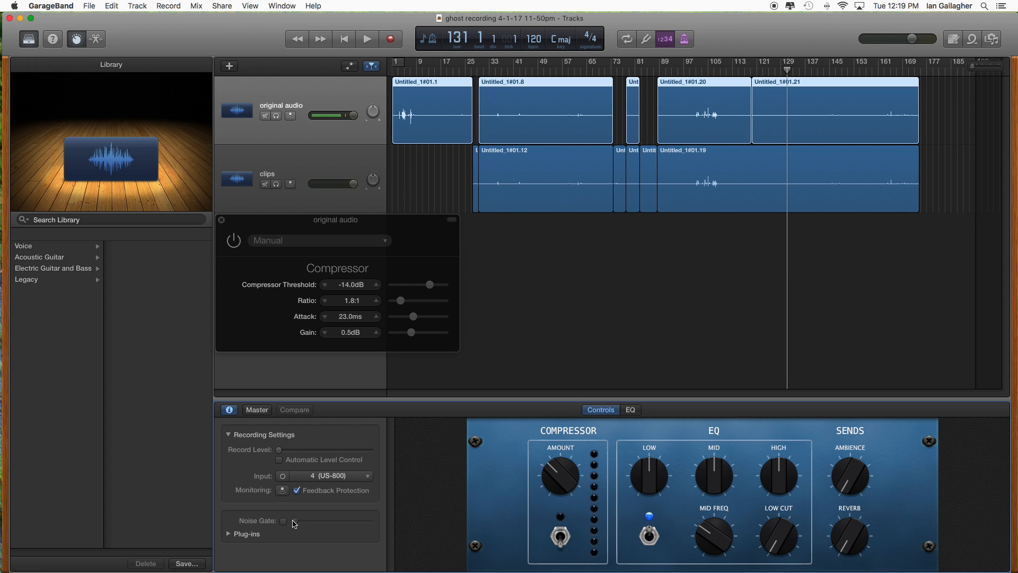
left_click(229, 533)
scroll(330, 522, "down", 3)
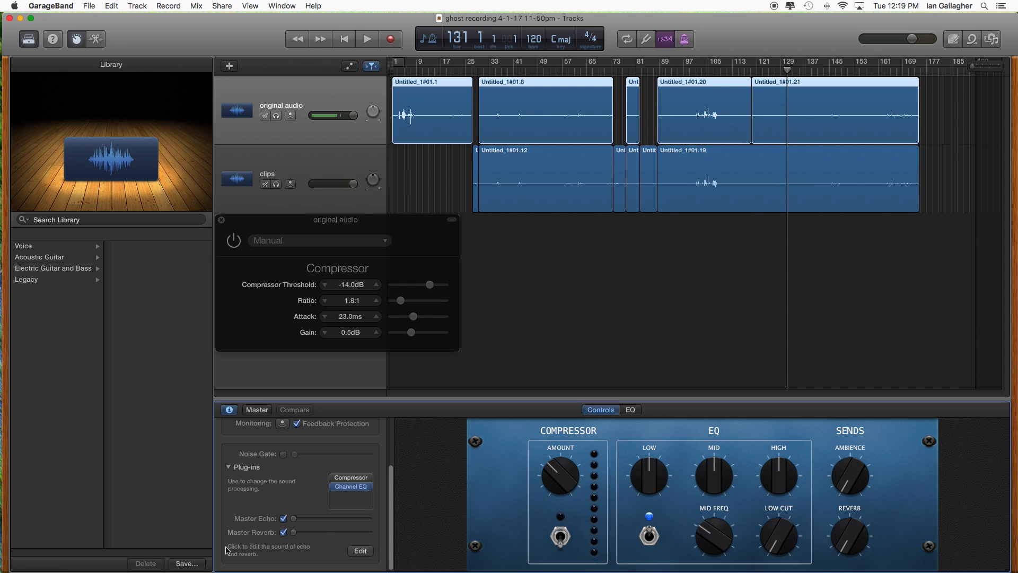
- Turn the original audio track's Ambience and Reverb sends up to maximum and back down to minimum
left_click_drag(852, 488, 894, 491)
left_click_drag(852, 547, 866, 270)
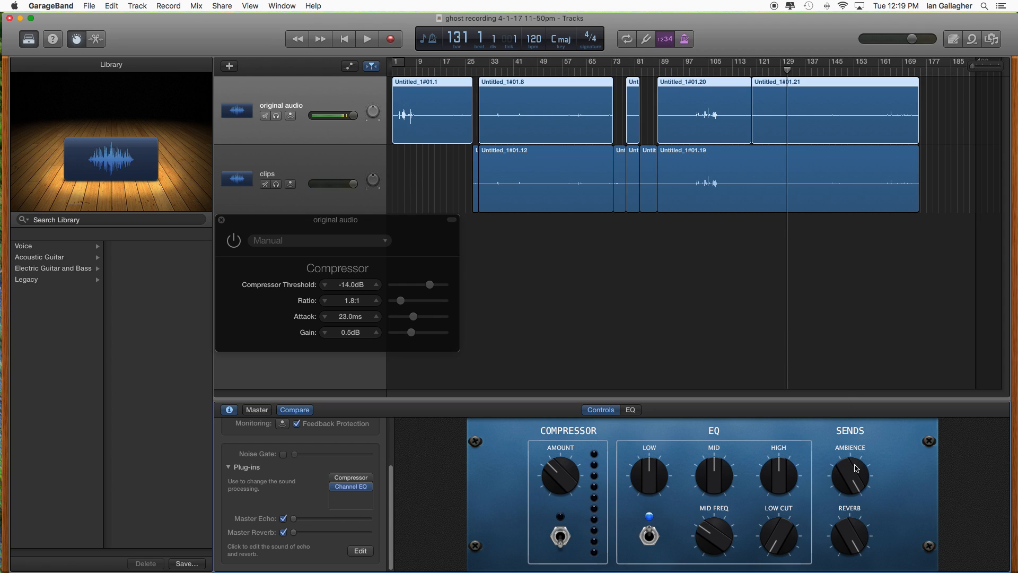
left_click_drag(833, 475, 830, 569)
left_click_drag(846, 530, 872, 568)
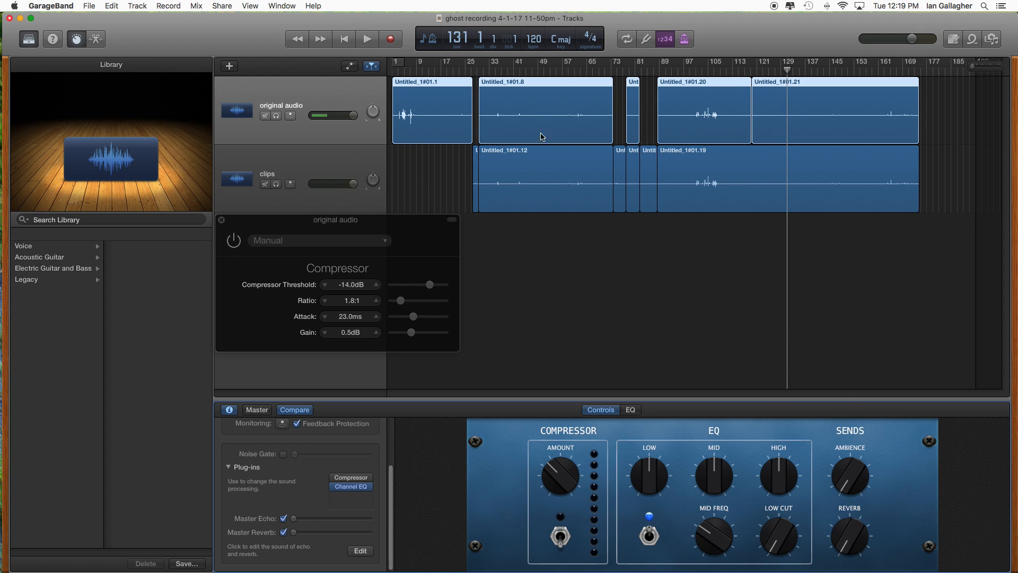
- Turn the clips track's Ambience and Reverb sends up to maximum and save the project
left_click(346, 147)
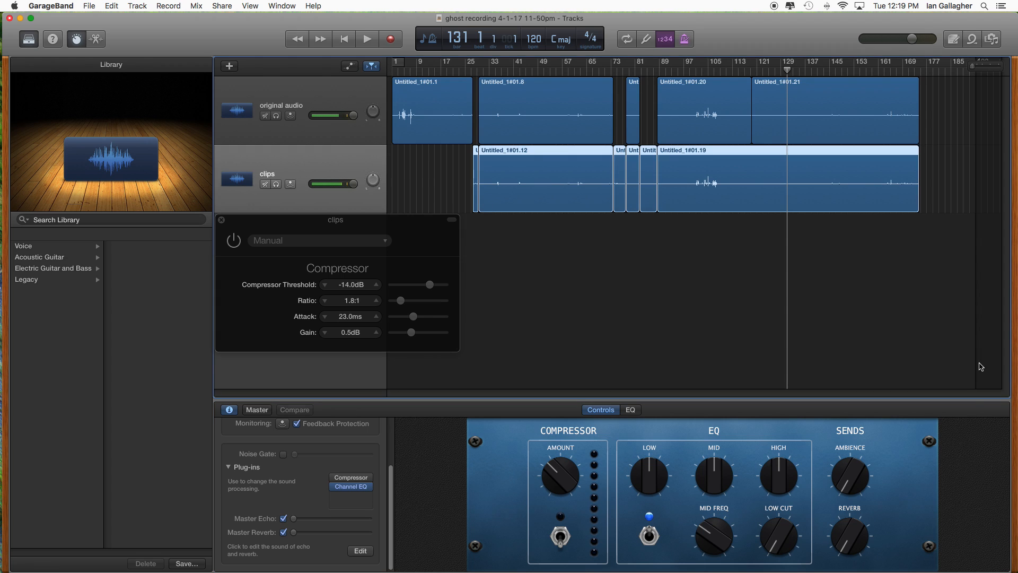
left_click_drag(863, 499, 862, 271)
left_click_drag(845, 545, 849, 334)
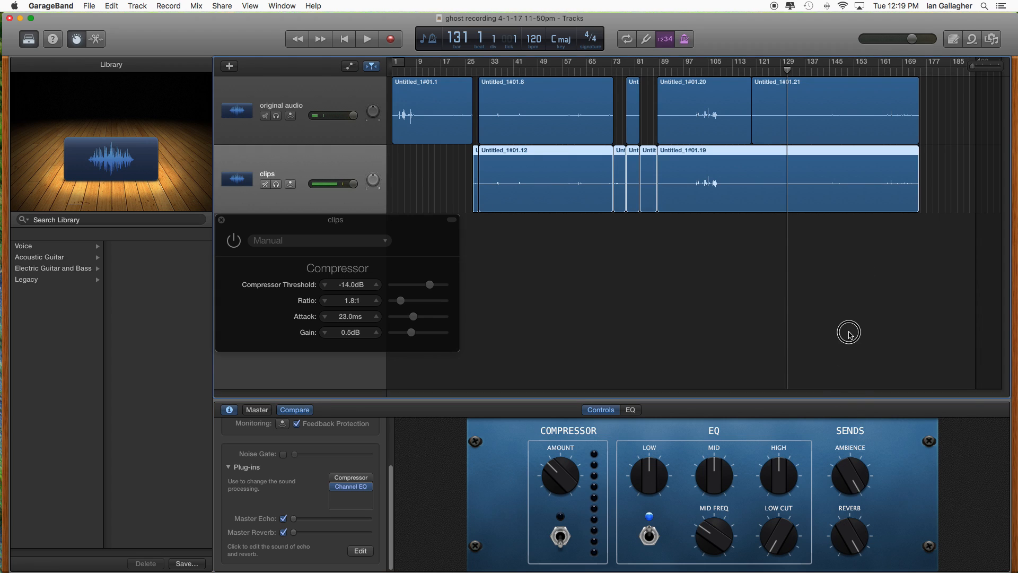
left_click(93, 5)
left_click(100, 70)
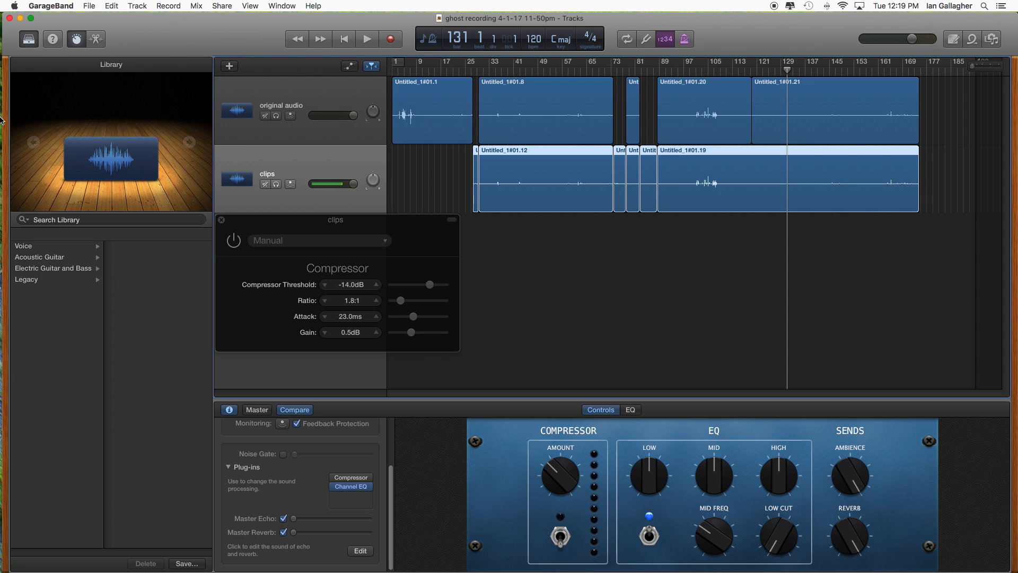
- Switch to Finder and copy ghost recording 4-1-17 11-50pm.band from the Music folder's GarageBand folder into its Safety subfolder
left_click(2, 40)
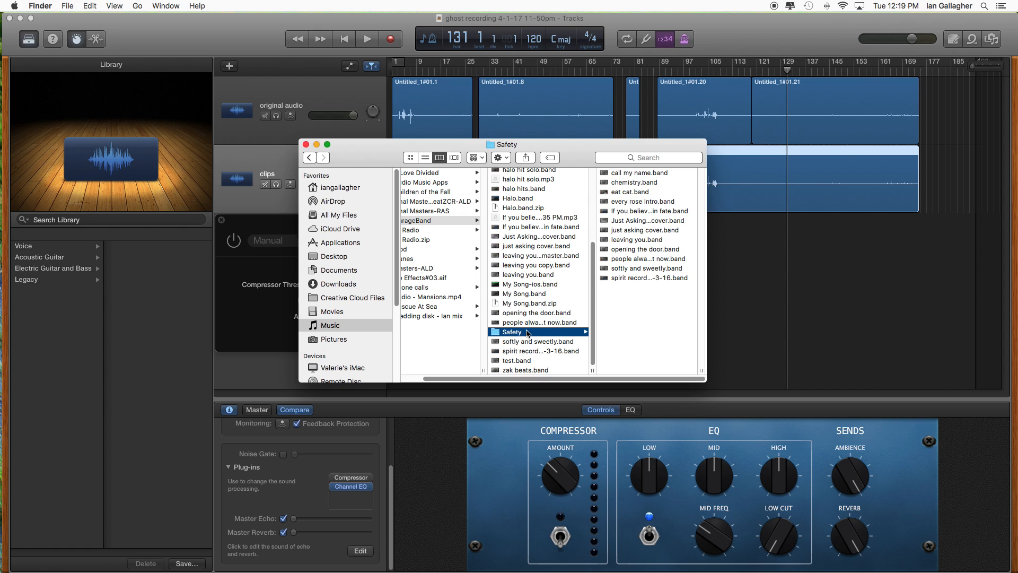
left_click(329, 329)
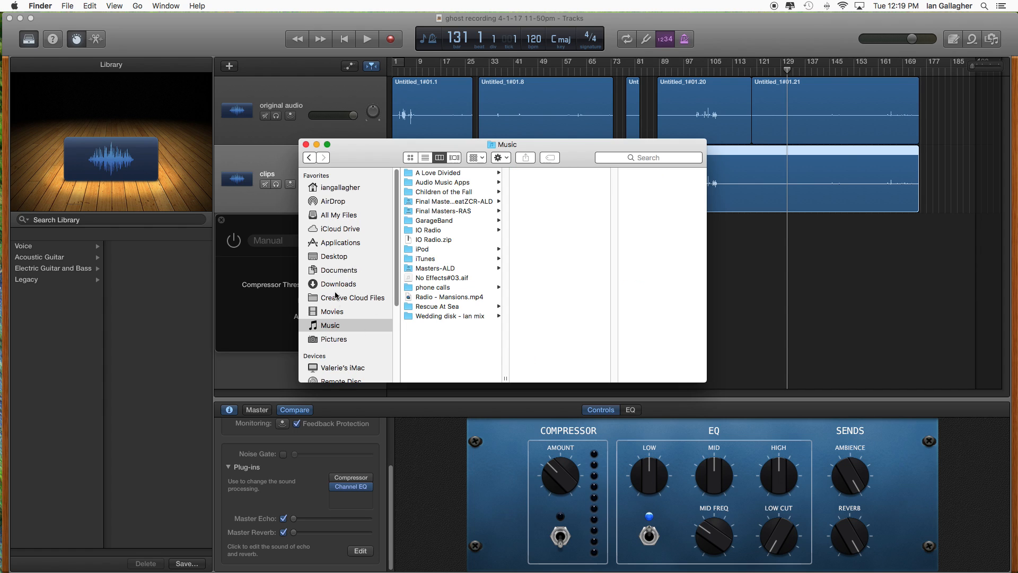
left_click(437, 220)
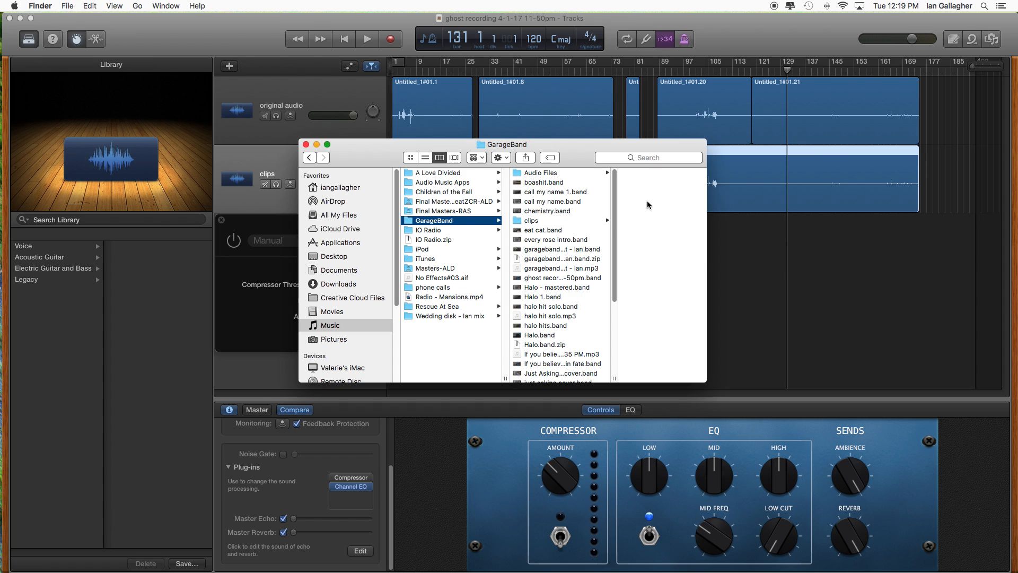
scroll(612, 204, "down", 2)
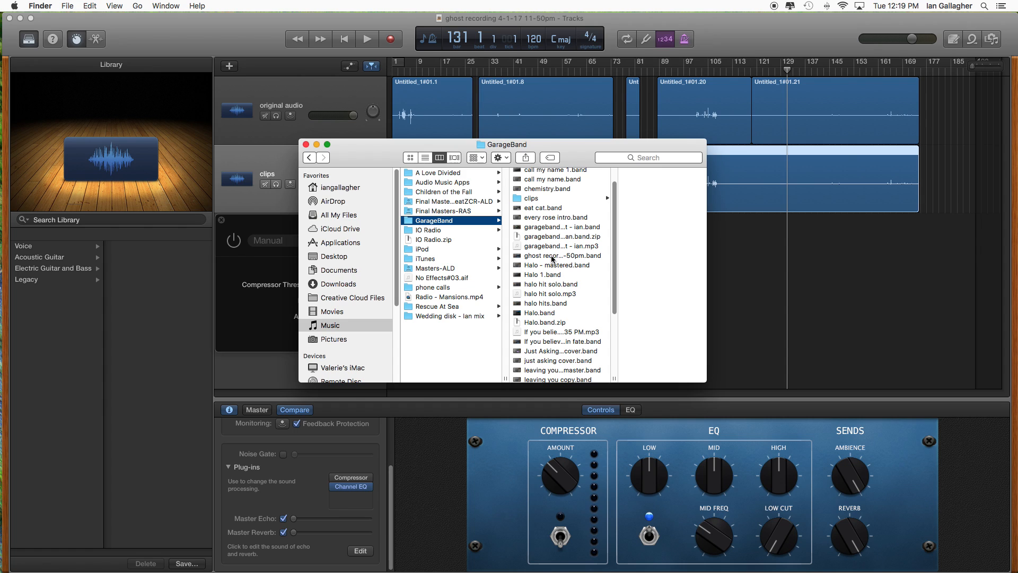
left_click(552, 256)
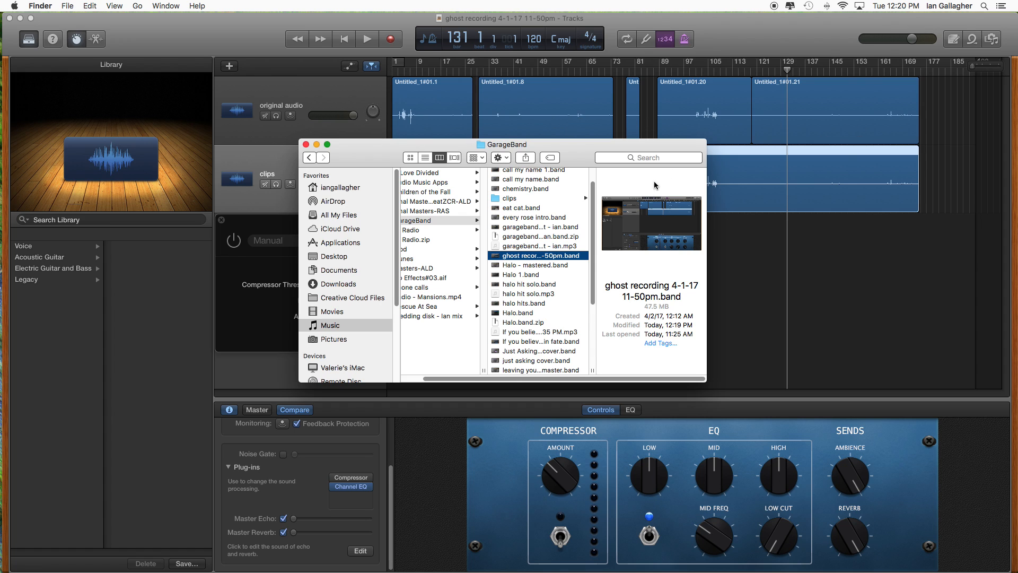
left_click_drag(595, 188, 595, 336)
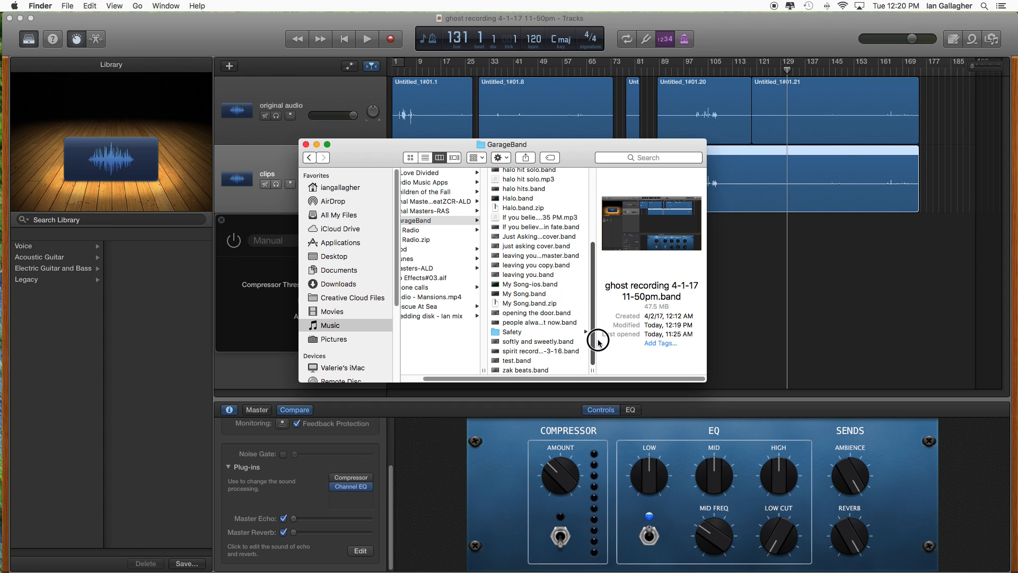
left_click(512, 332)
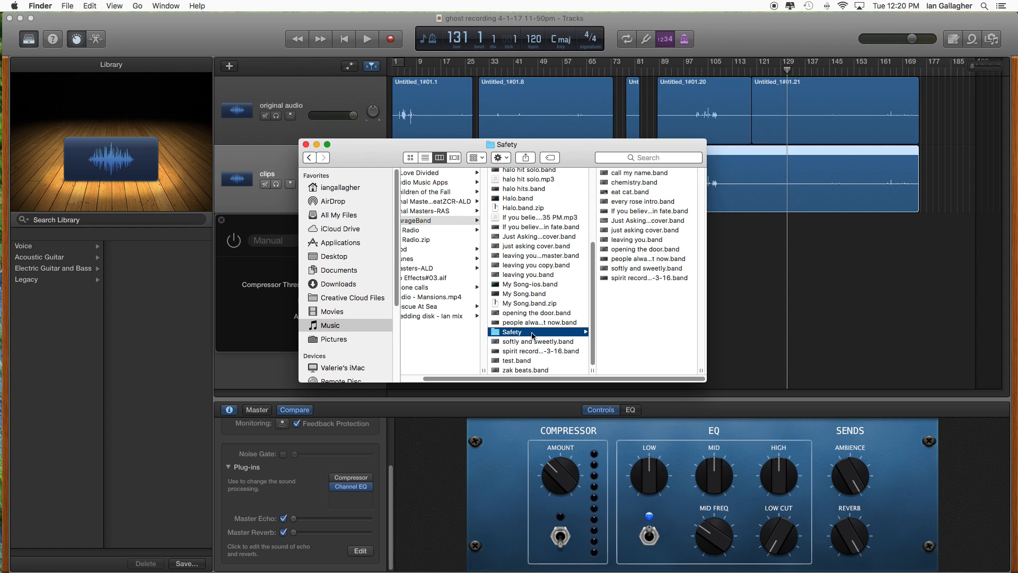
left_click(618, 321)
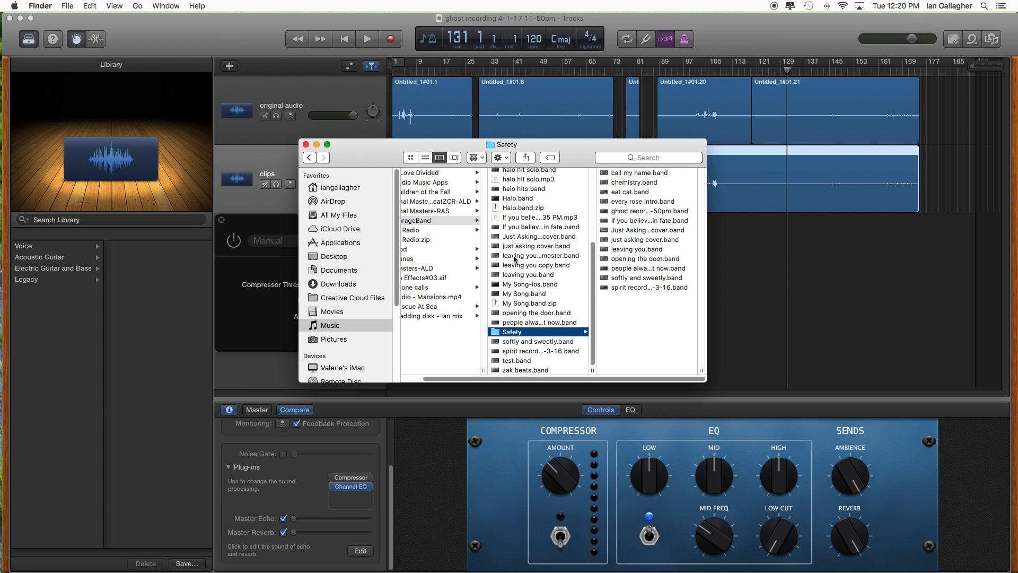
- Put the Finder window away, switch back to GarageBand and save the project
left_click(316, 146)
left_click(137, 30)
left_click(93, 5)
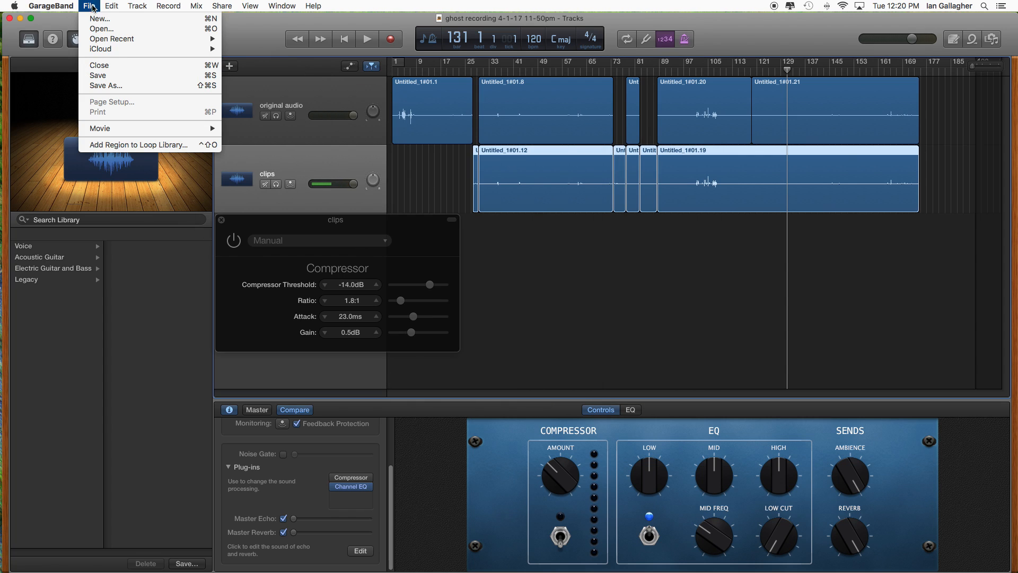
left_click(108, 76)
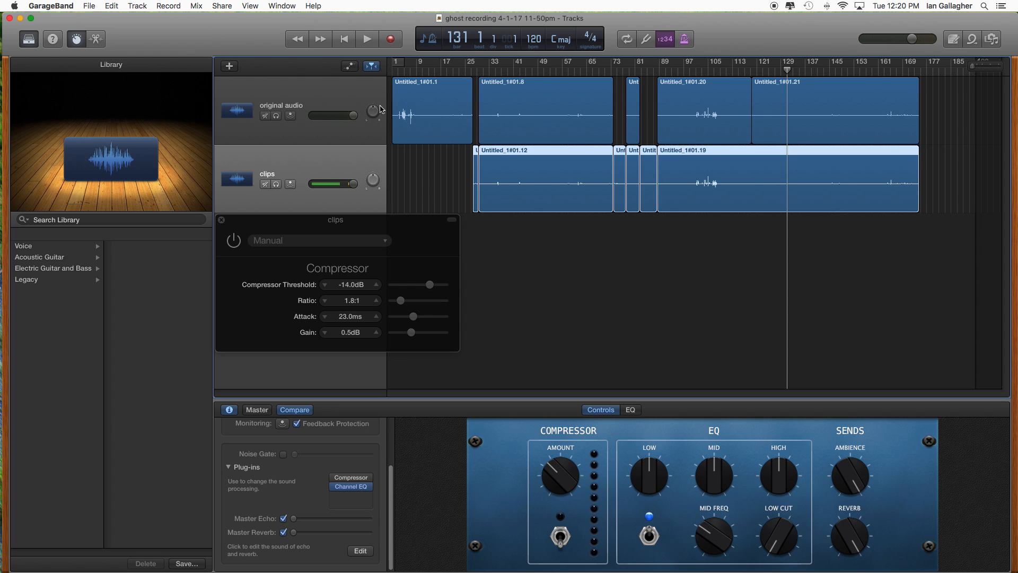
left_click(90, 6)
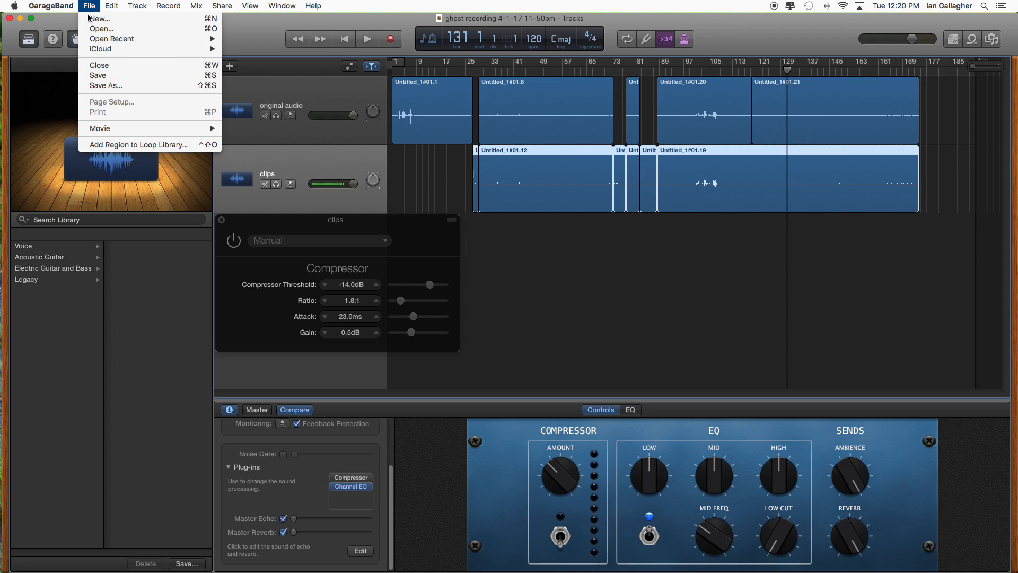
left_click(252, 33)
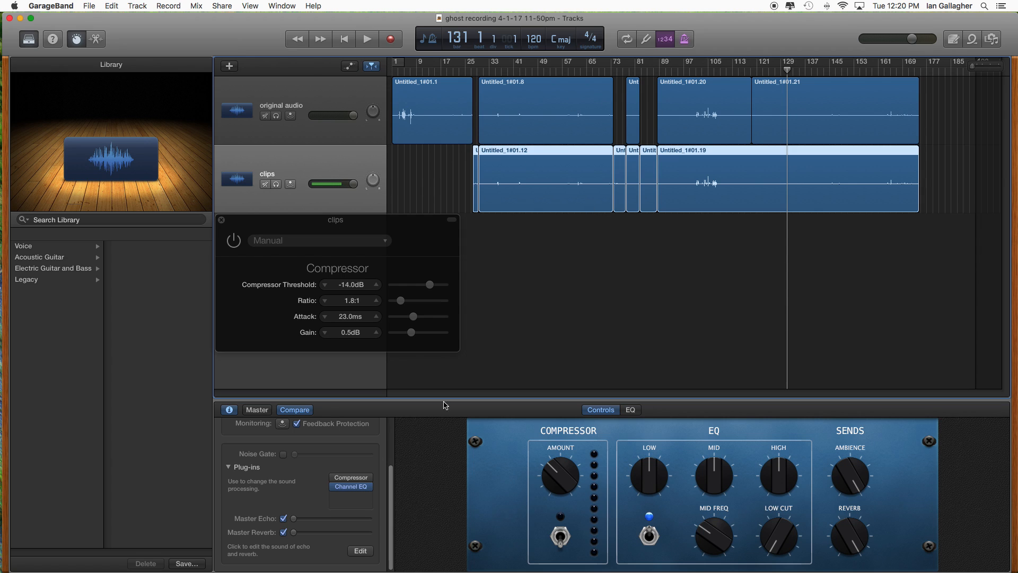
- Solo the clips track and play it from bar 30 with its Ambience and Reverb sends turned fully up
left_click(486, 72)
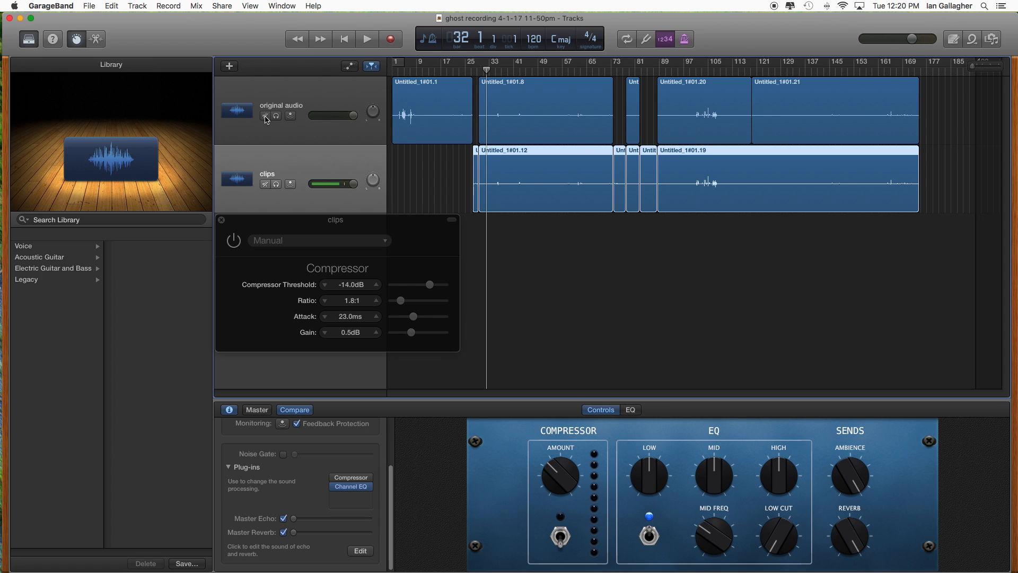
left_click(276, 184)
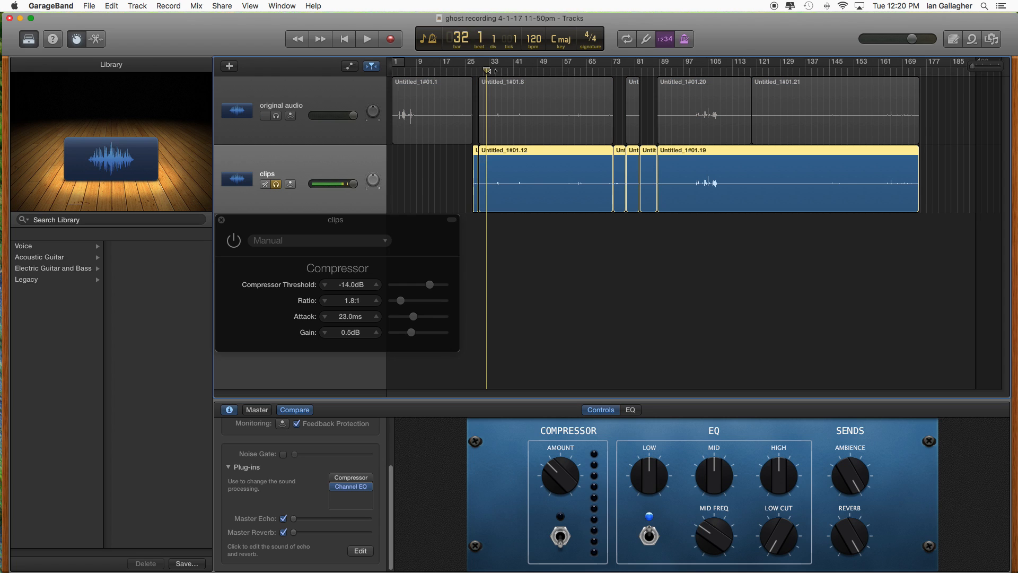
left_click_drag(487, 70, 480, 71)
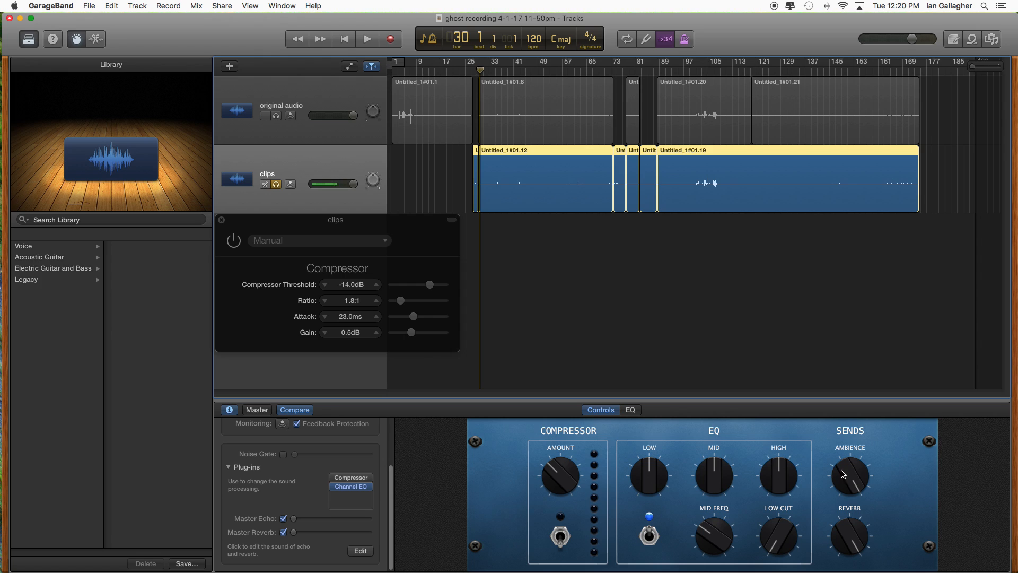
key("space")
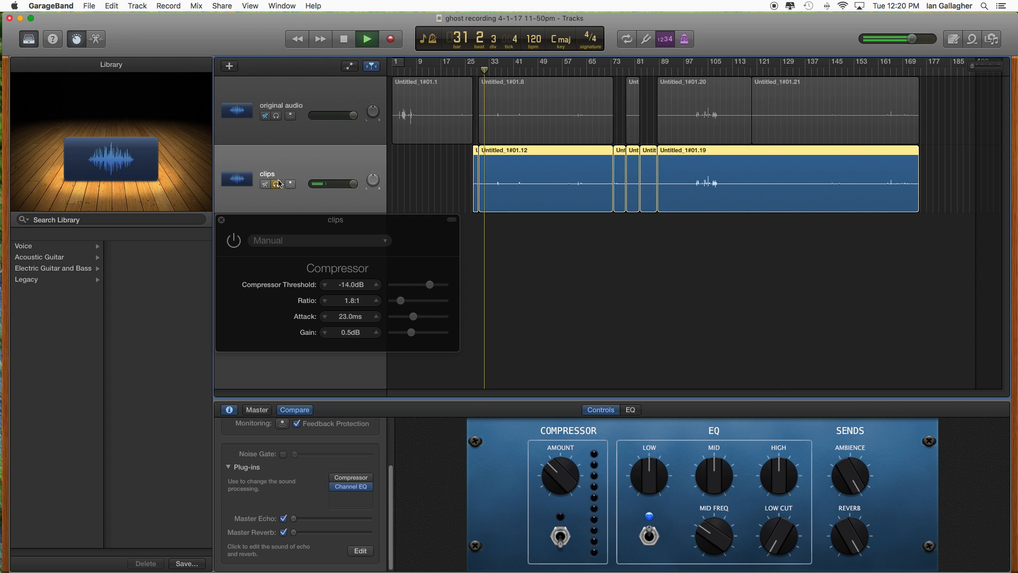
left_click_drag(848, 471, 846, 344)
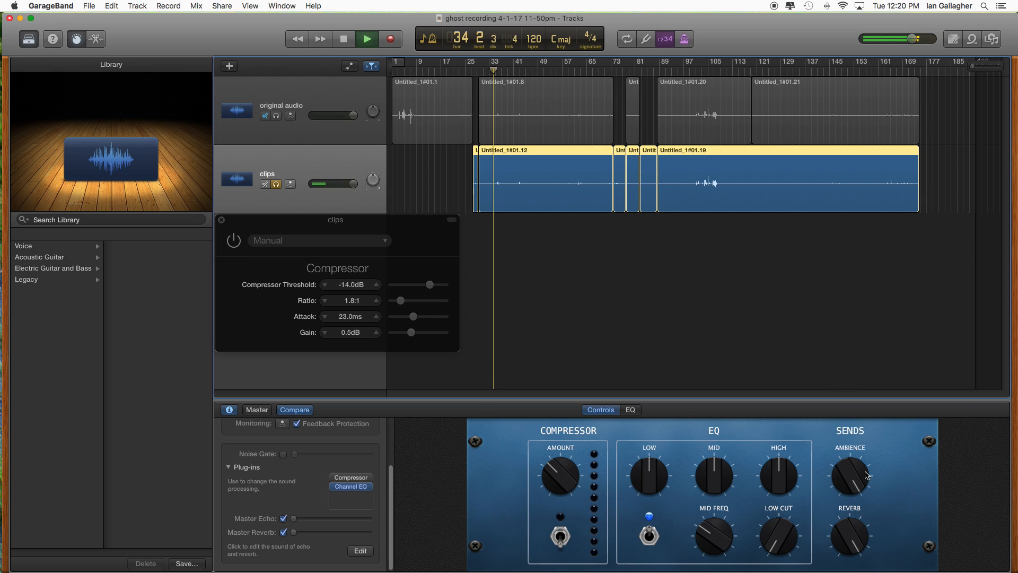
left_click_drag(852, 535, 815, 353)
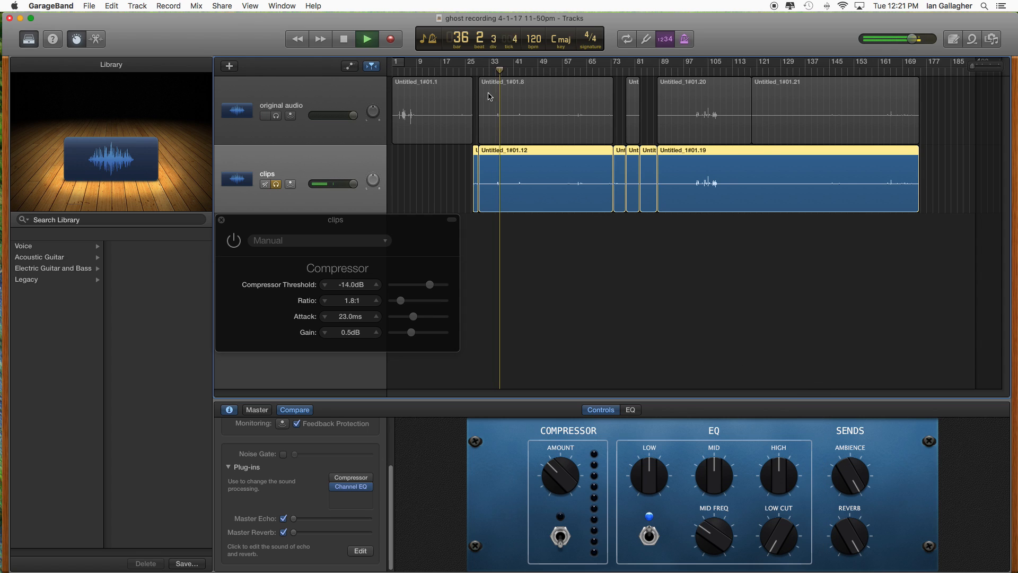
left_click_drag(499, 70, 492, 71)
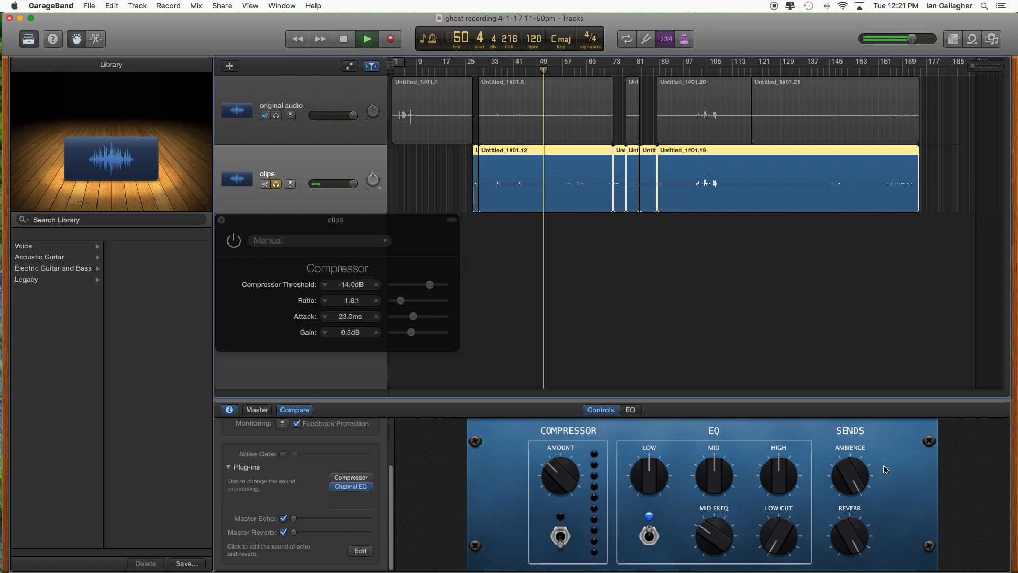
- Raise the clips track's Master Echo and Master Reverb levels to maximum and replay from about bar 45
scroll(392, 470, "up", 3)
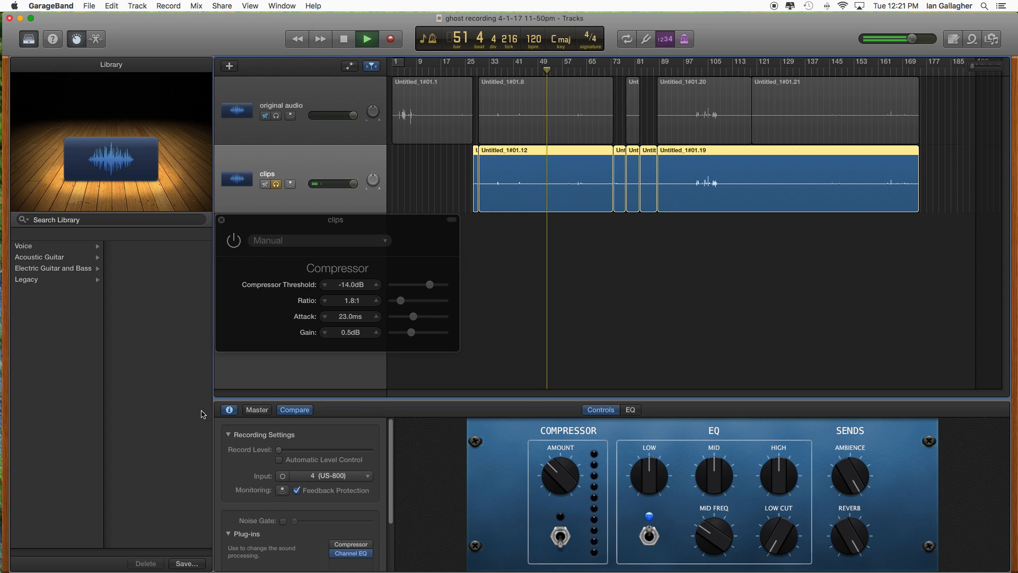
scroll(388, 462, "down", 3)
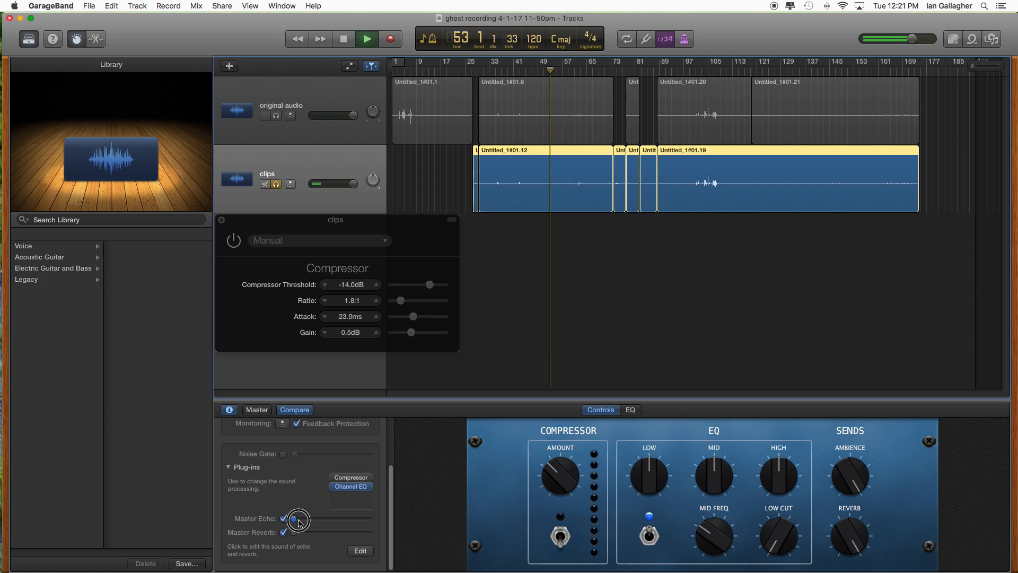
left_click_drag(304, 536, 352, 536)
left_click(533, 69)
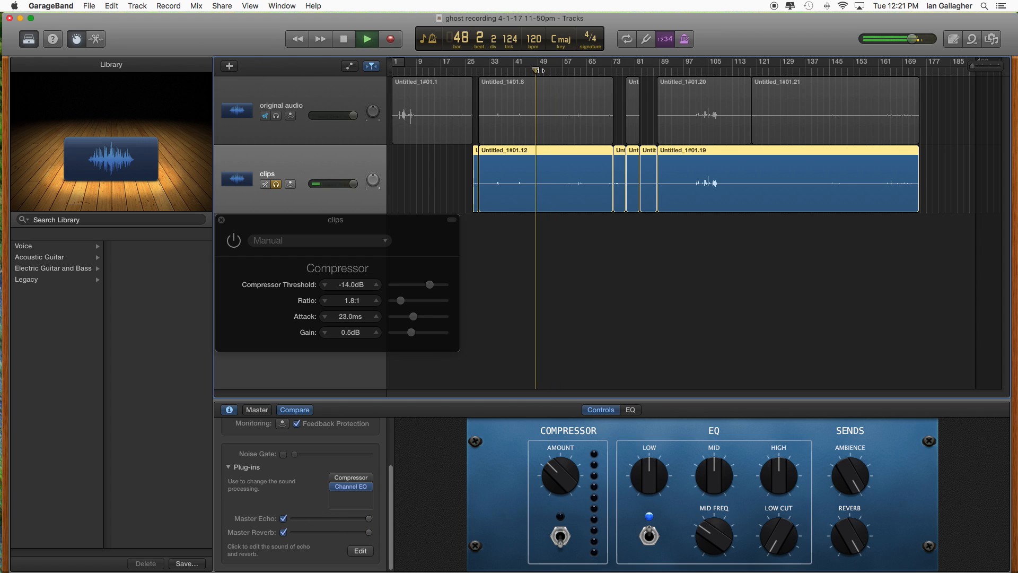
left_click(527, 70)
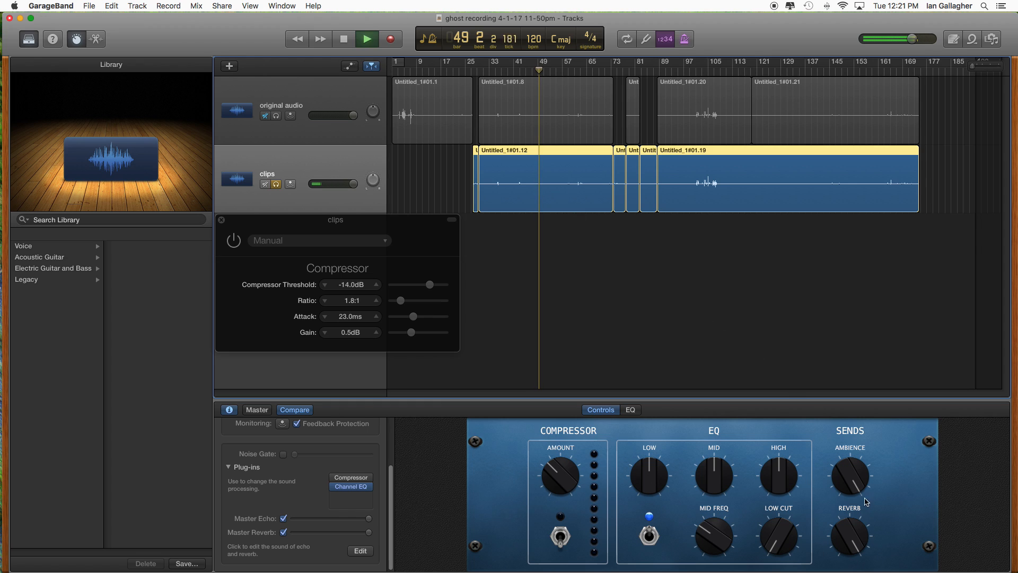
- Show the master track's output plug-ins and open its Channel EQ
scroll(345, 478, "up", 3)
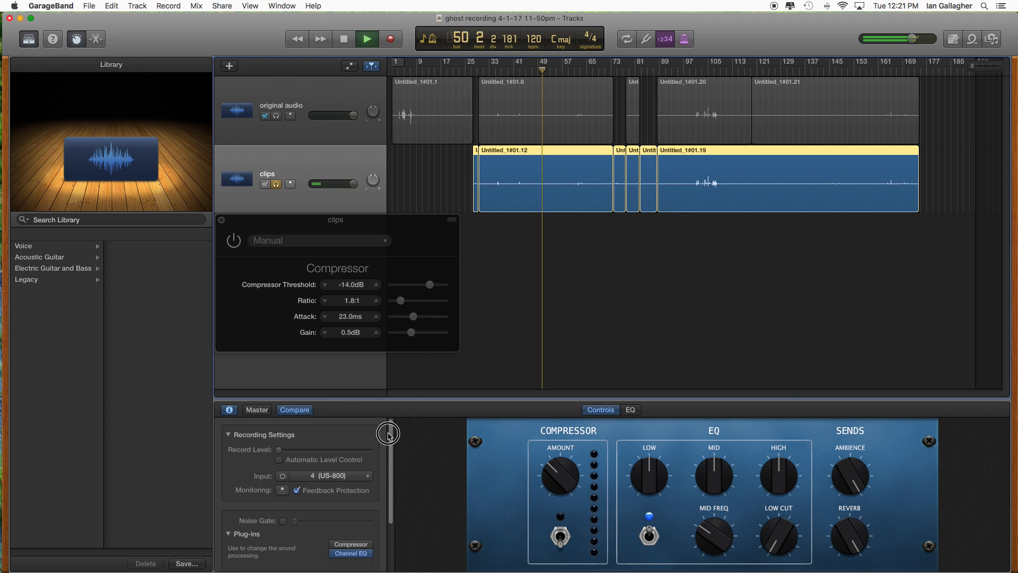
left_click(257, 410)
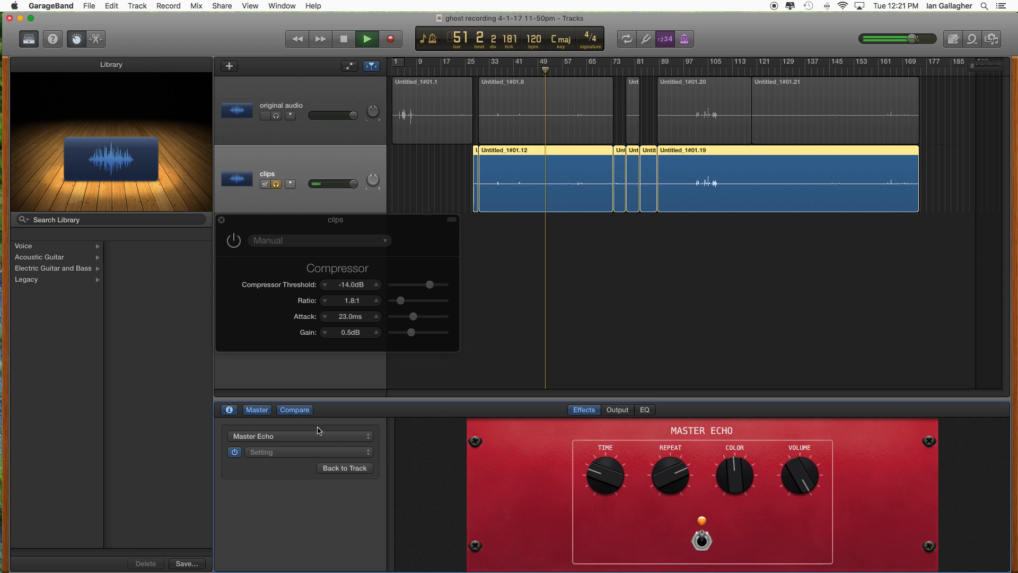
left_click(616, 412)
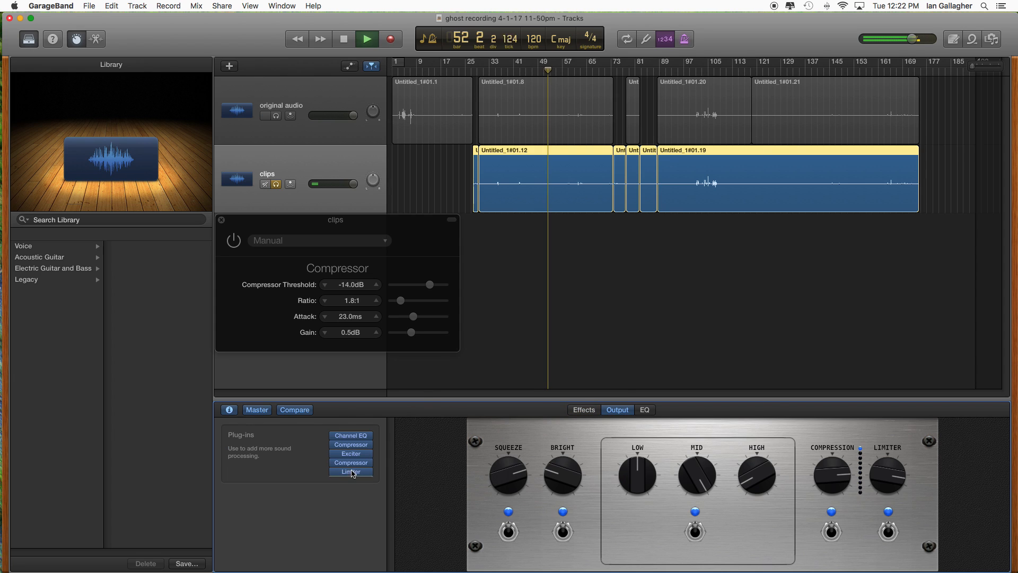
left_click(353, 439)
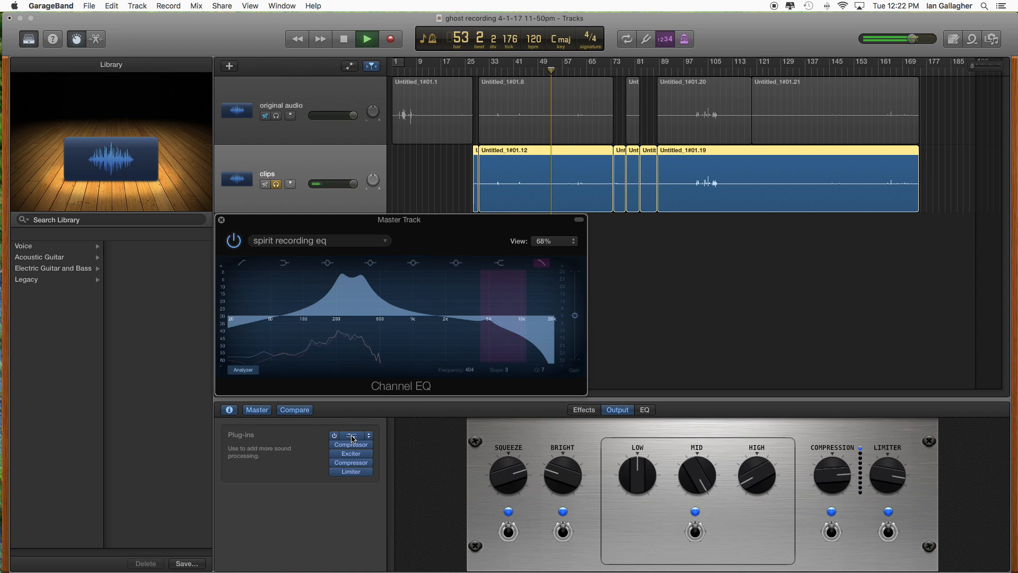
- Replay the soloed clips repeatedly around bars 45 and 35 with the Channel EQ analyzer in view, and stop playback
left_click(532, 67)
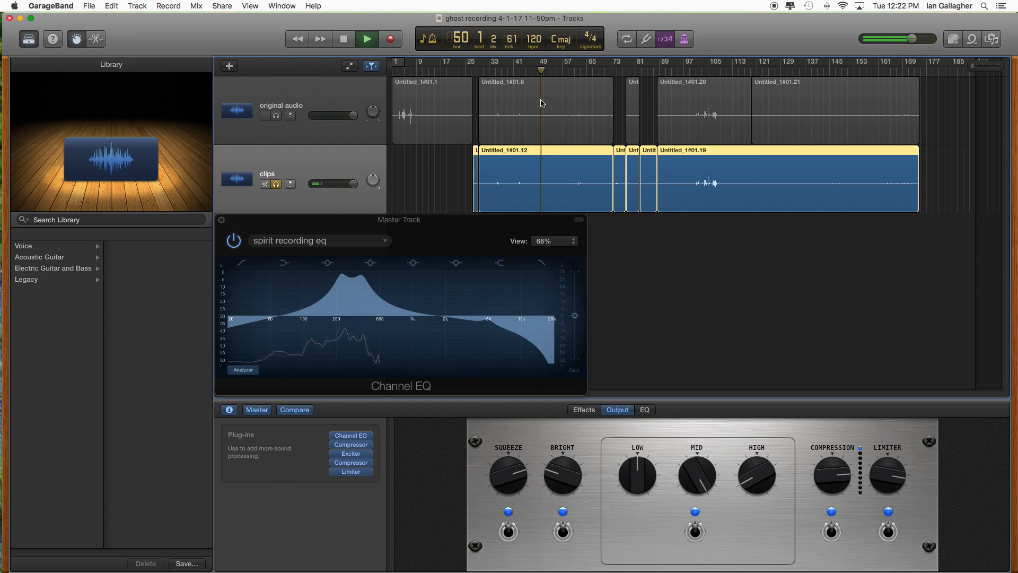
left_click(526, 68)
left_click(377, 39)
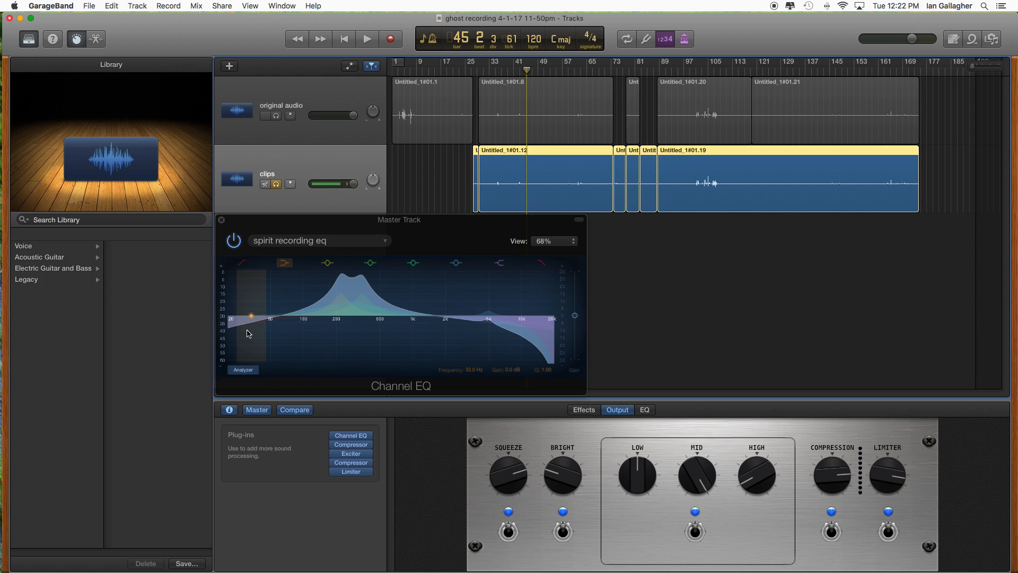
left_click_drag(500, 72, 495, 71)
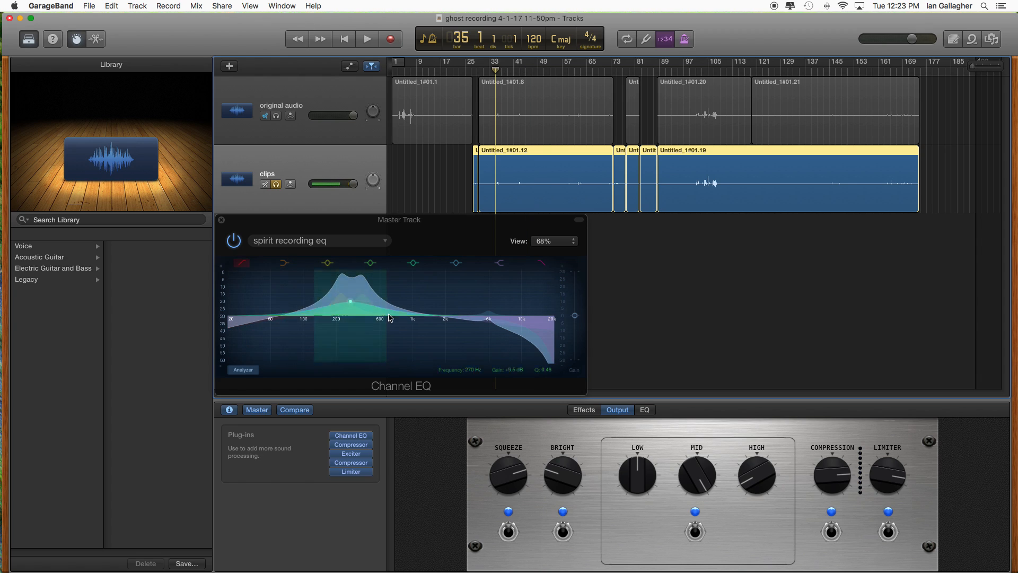
left_click(368, 40)
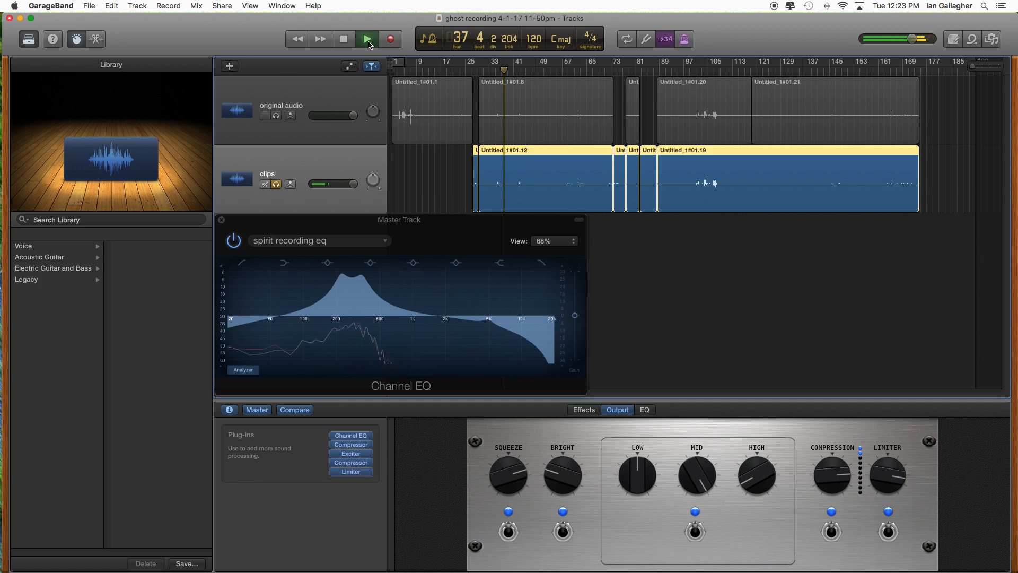
left_click_drag(504, 70, 499, 71)
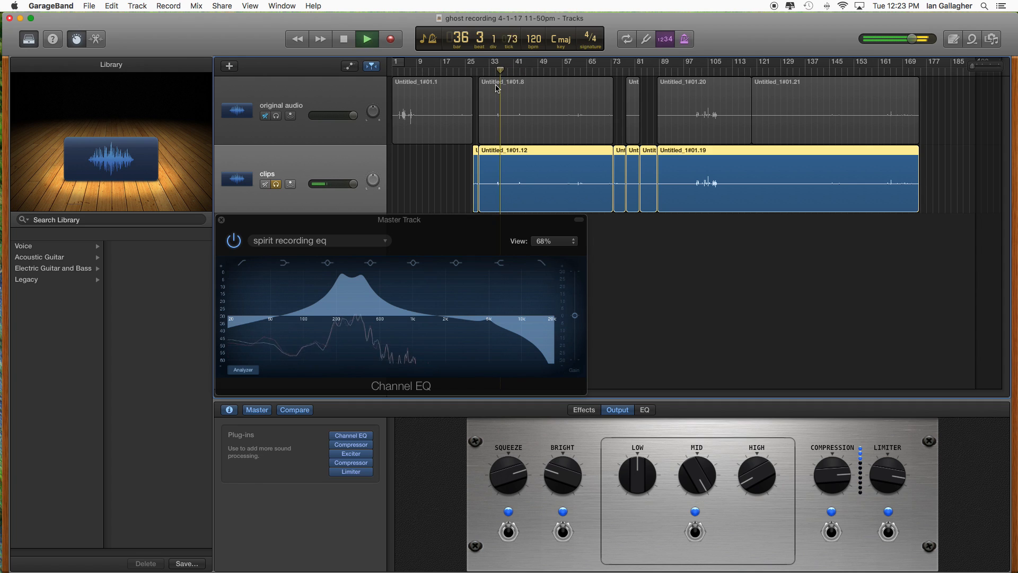
left_click_drag(503, 70, 493, 71)
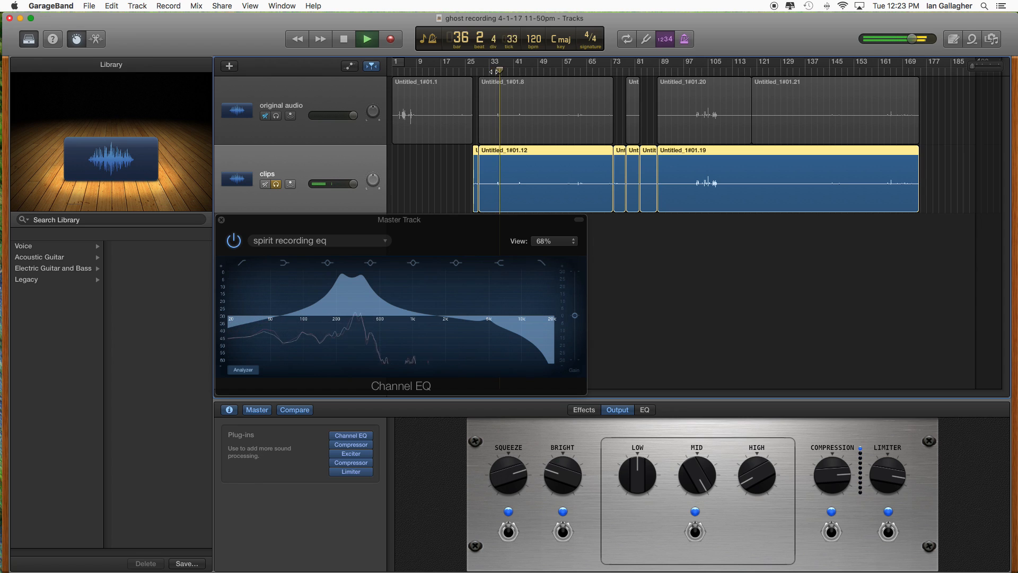
key("space")
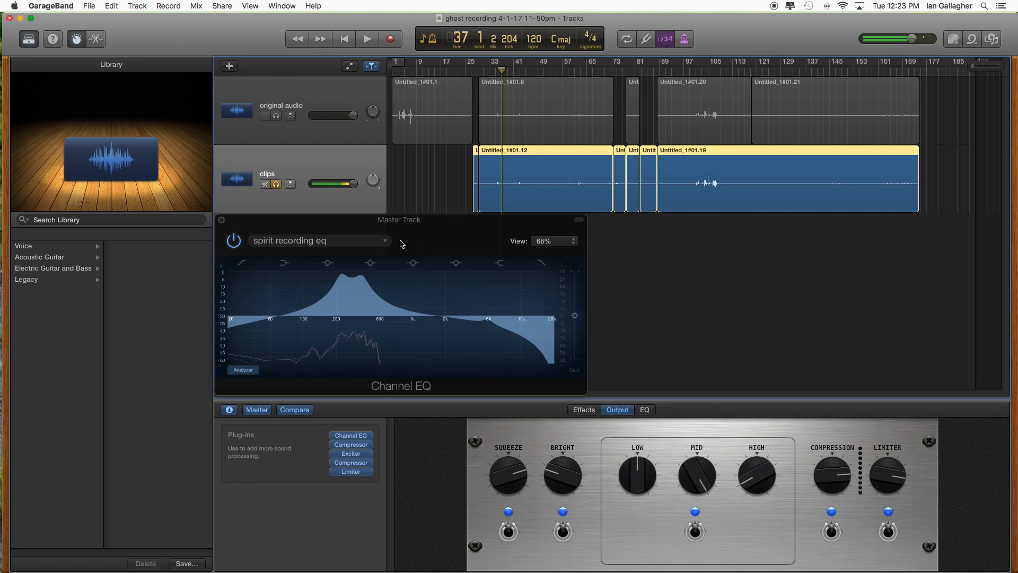
- Save the project and return from the master track's effects to the clips track's controls
left_click(88, 6)
left_click(142, 78)
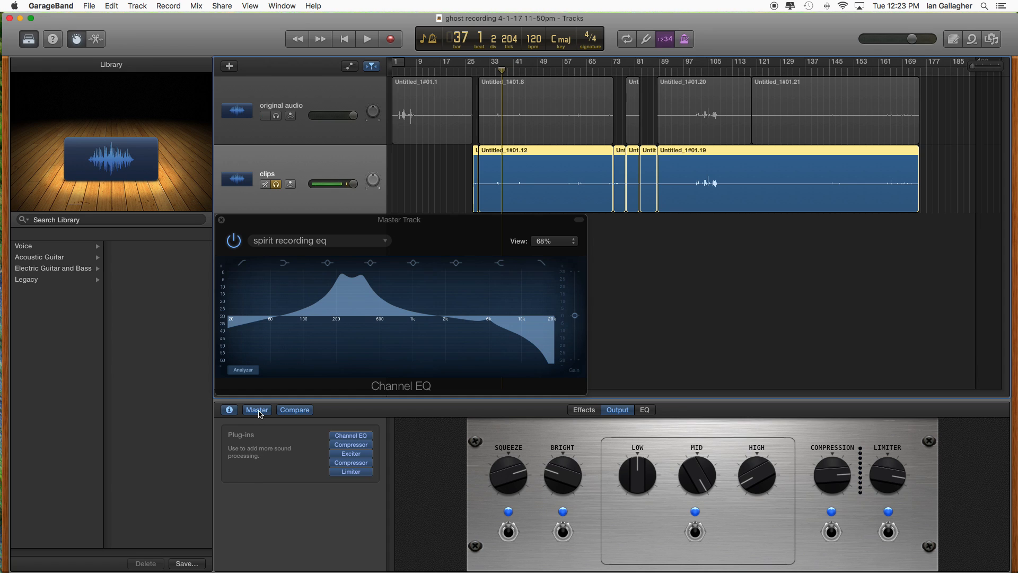
left_click(584, 409)
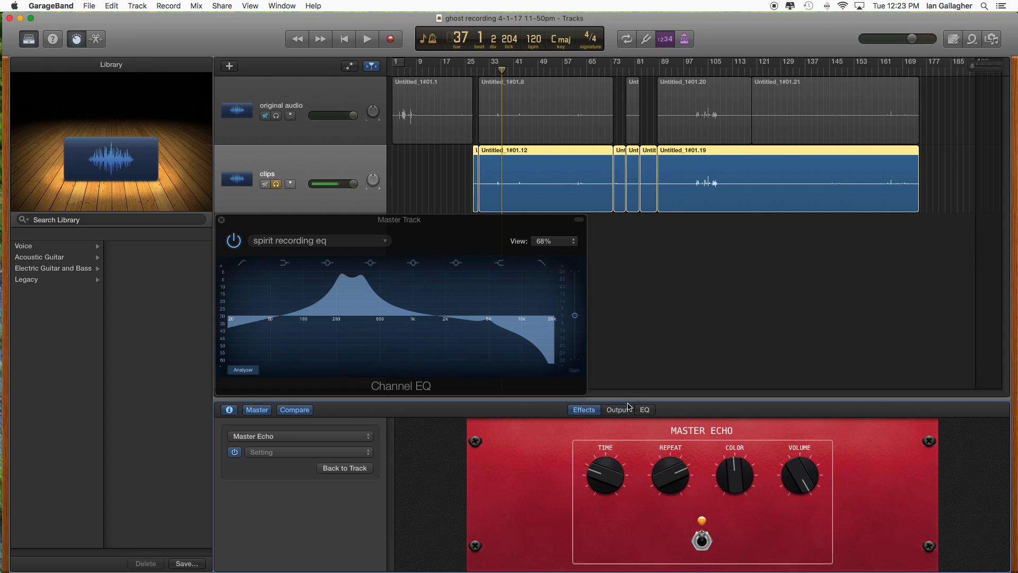
left_click(344, 468)
left_click(261, 414)
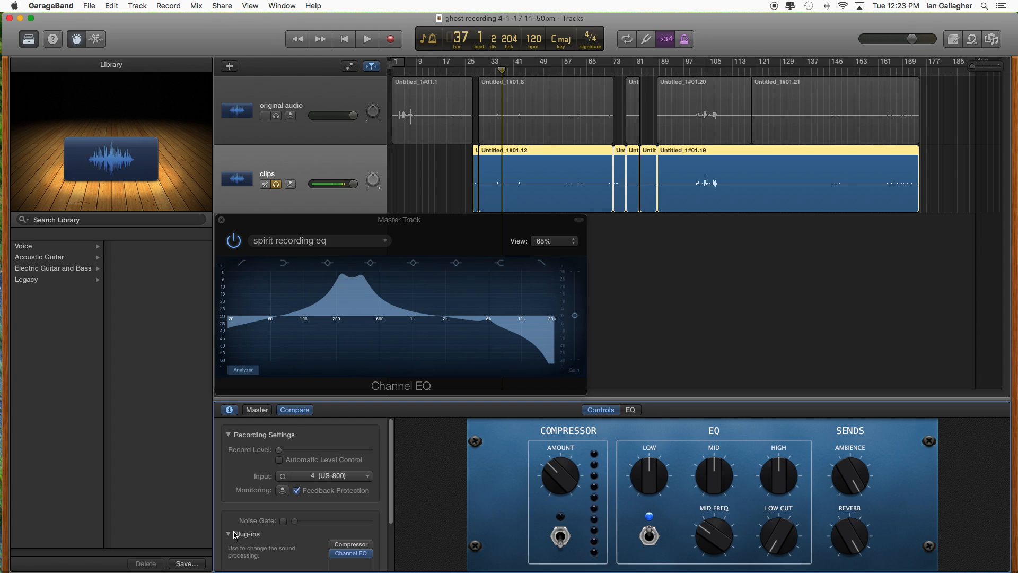
- Disable Master Echo and Master Reverb on the clips track
left_click_drag(392, 485, 390, 565)
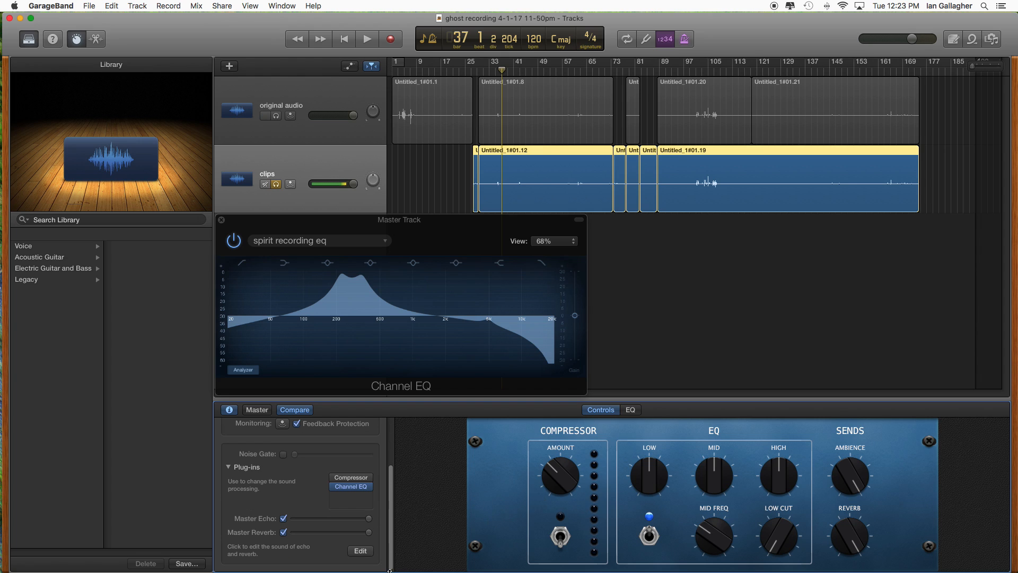
left_click(283, 518)
left_click(284, 532)
- Play the clips track briefly from about bar 36, stop playback and save the project
left_click(497, 70)
left_click(367, 39)
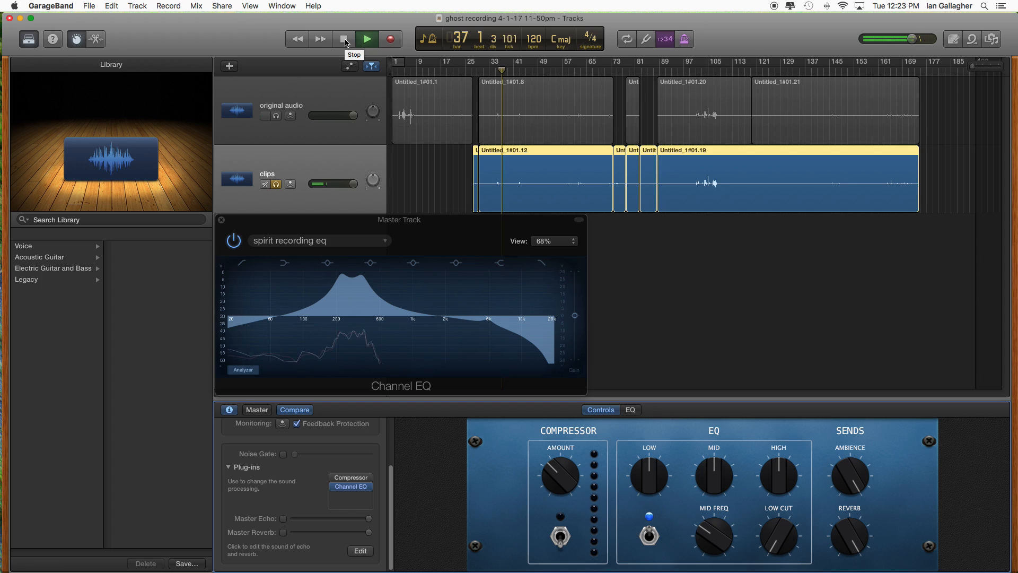
left_click(344, 40)
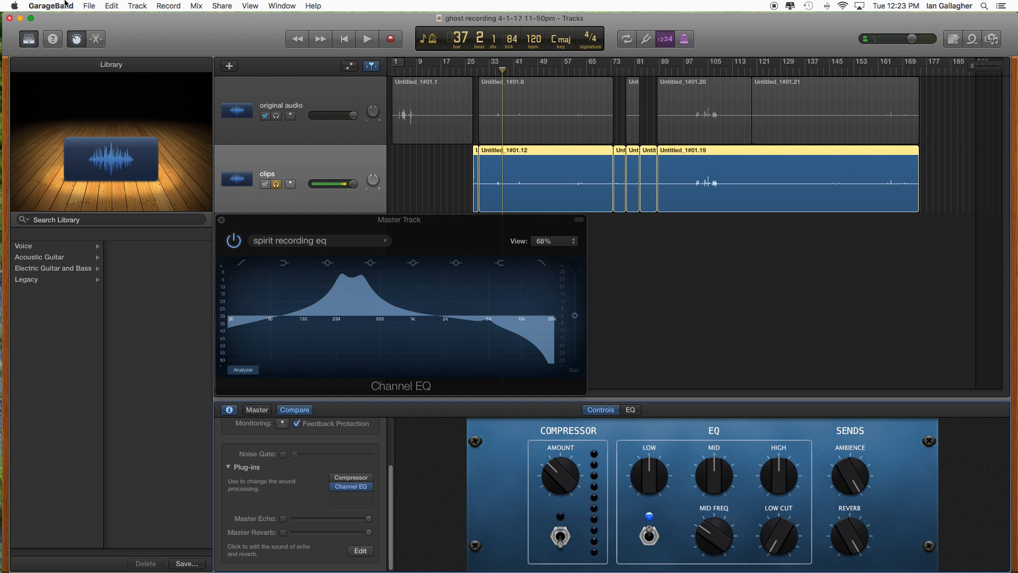
left_click(91, 6)
left_click(107, 77)
- Switch to Finder and copy ghost recording 4-1-17 11-50pm.band from the GarageBand folder into Safety, replacing the older copy
mouse_move(1, 79)
left_click(14, 59)
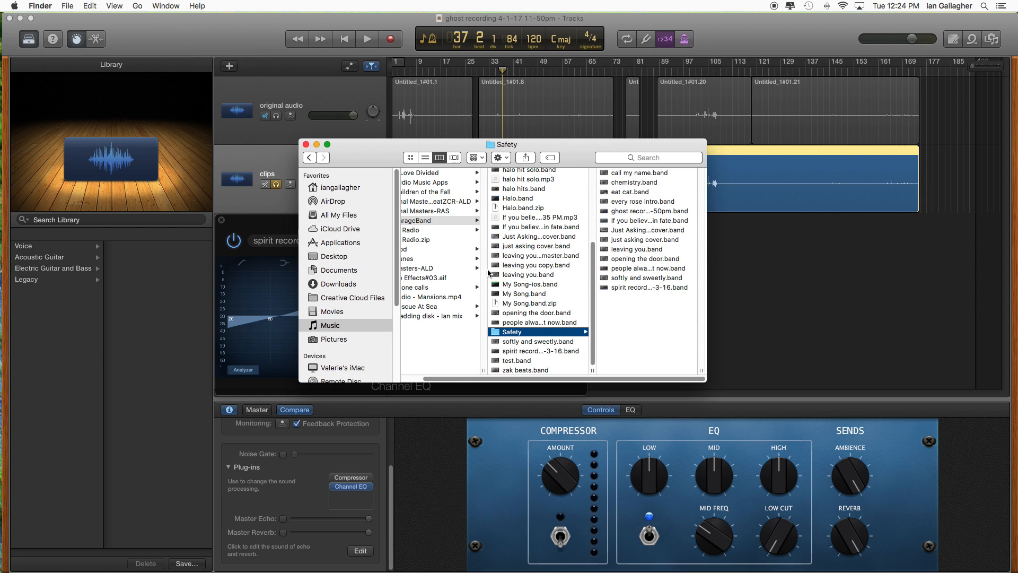
left_click_drag(593, 287, 585, 247)
left_click(548, 215)
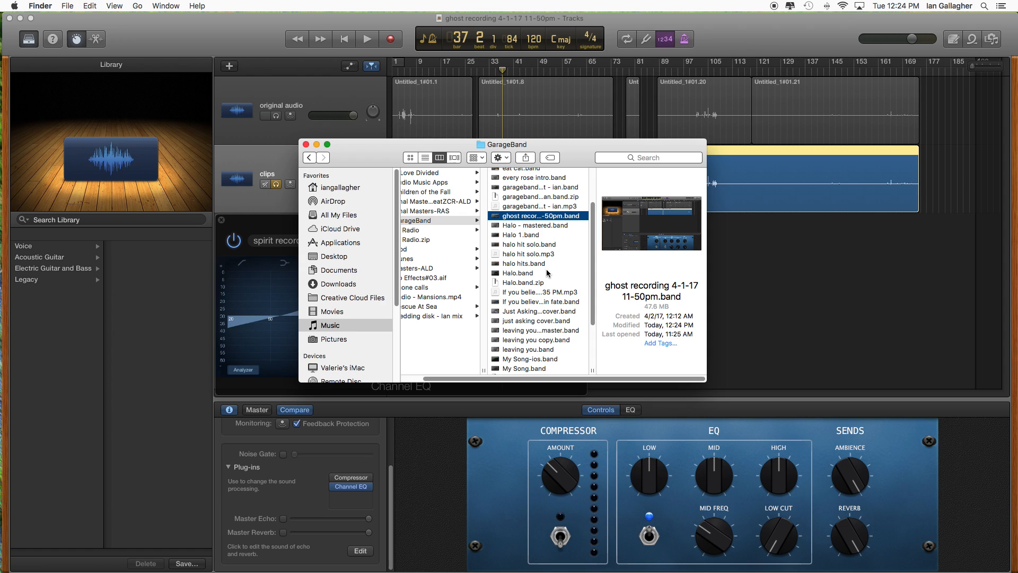
left_click_drag(593, 294, 592, 335)
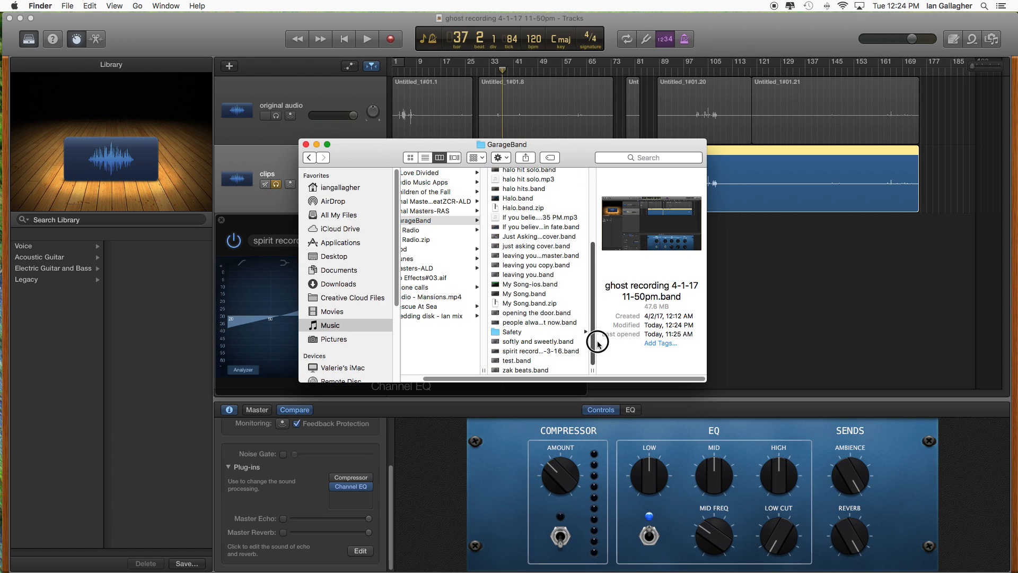
left_click(527, 334)
left_click(626, 319)
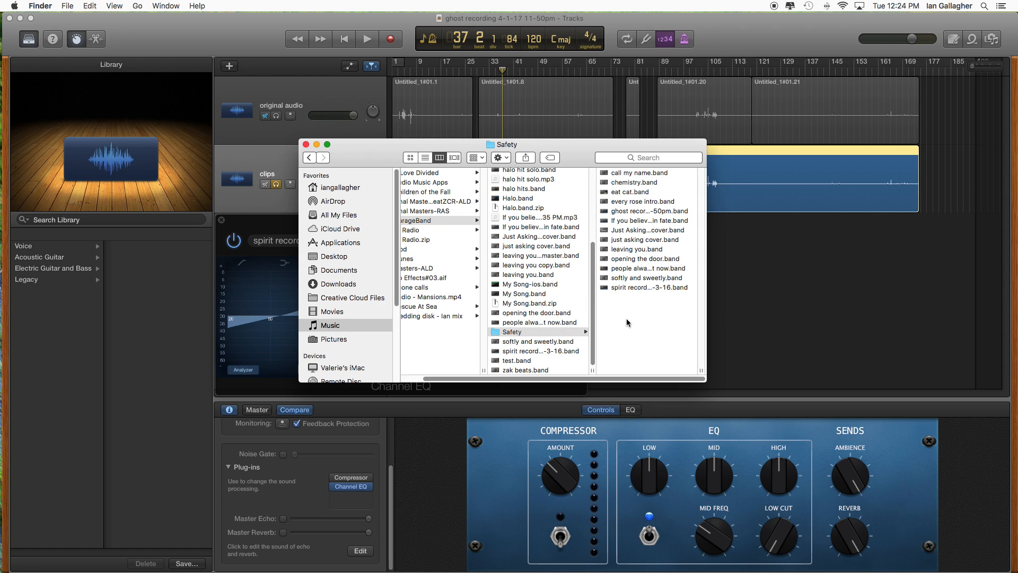
key("super+v")
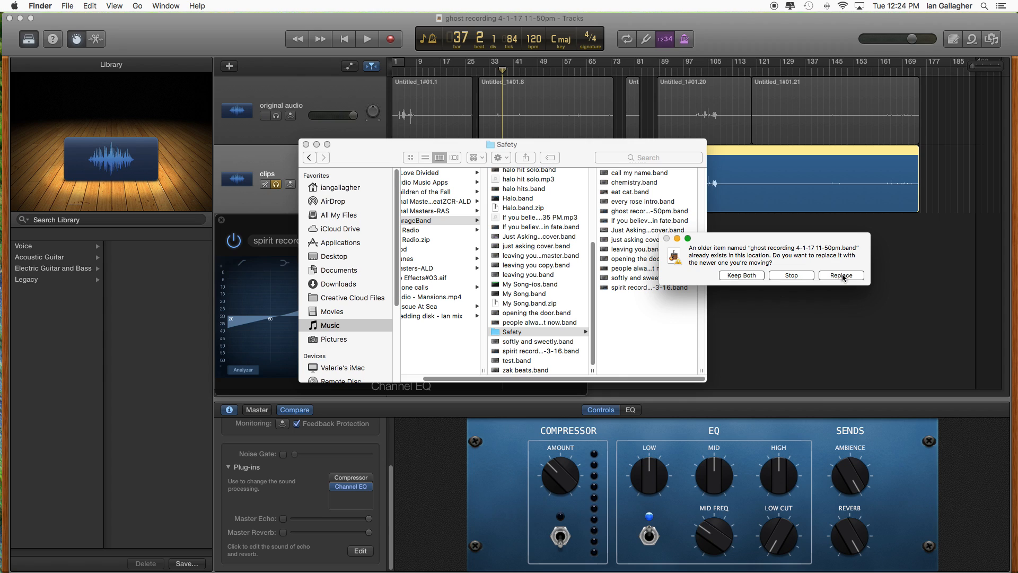
left_click(843, 278)
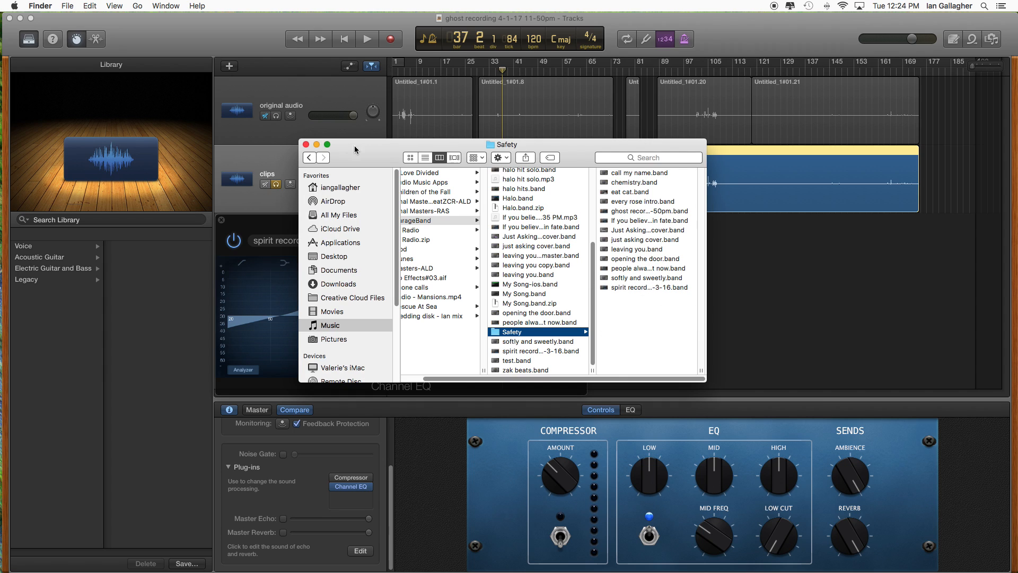
- Close the Finder window and save a copy of the project under its existing name in the GarageBand folder, replacing the current file
left_click(306, 144)
left_click(67, 6)
left_click(197, 22)
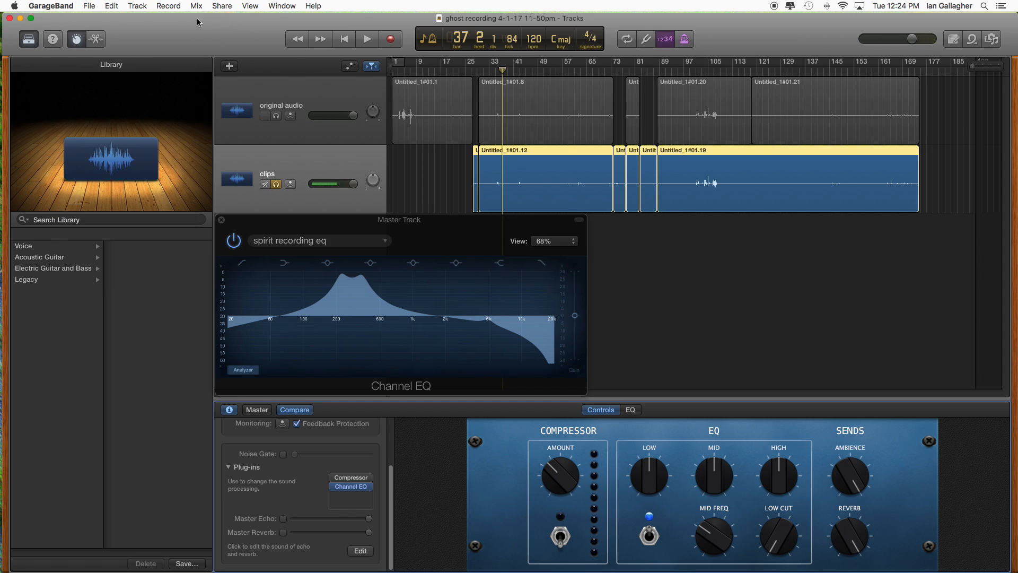
left_click(90, 6)
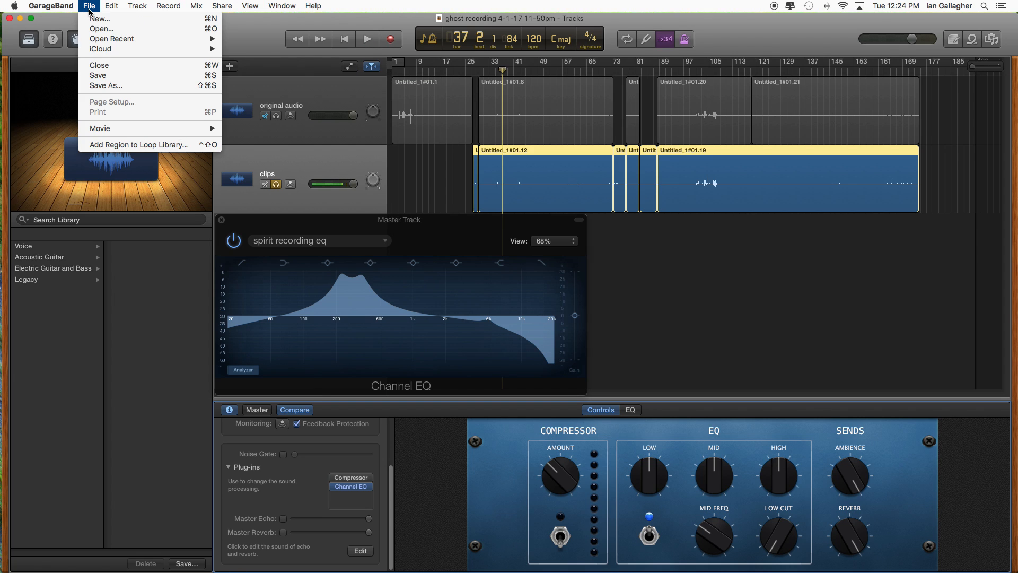
left_click(112, 86)
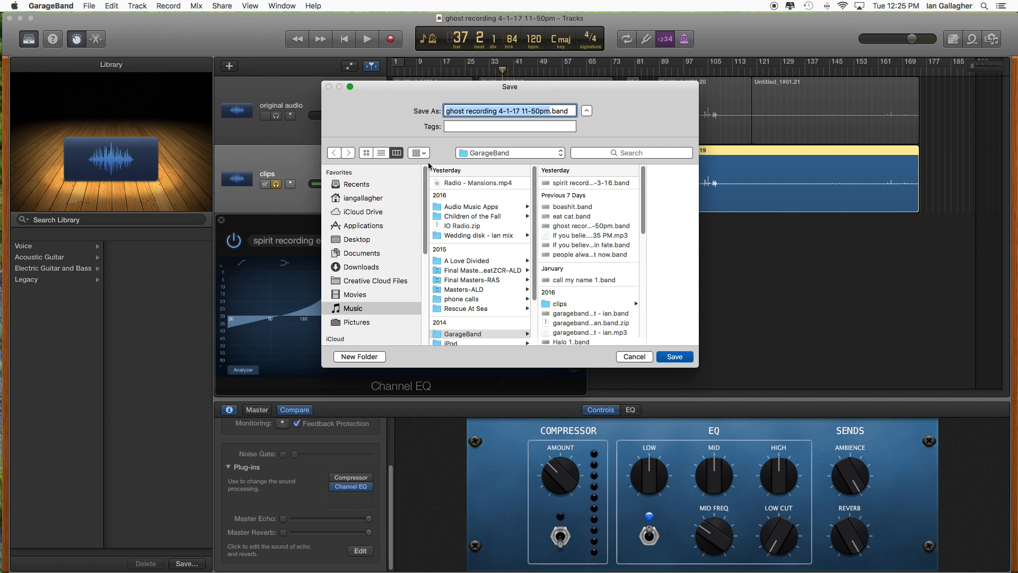
left_click_drag(642, 197, 641, 173)
left_click(672, 358)
left_click(586, 156)
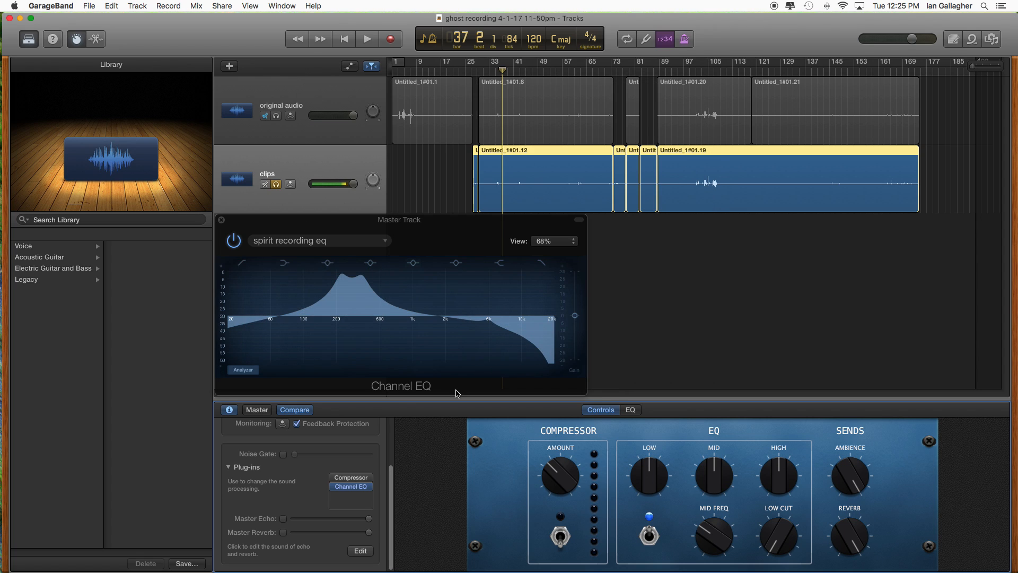
- Repeat Save As for ghost recording 4-1-17 11-50pm in the GarageBand folder, overwriting the existing file
left_click(89, 6)
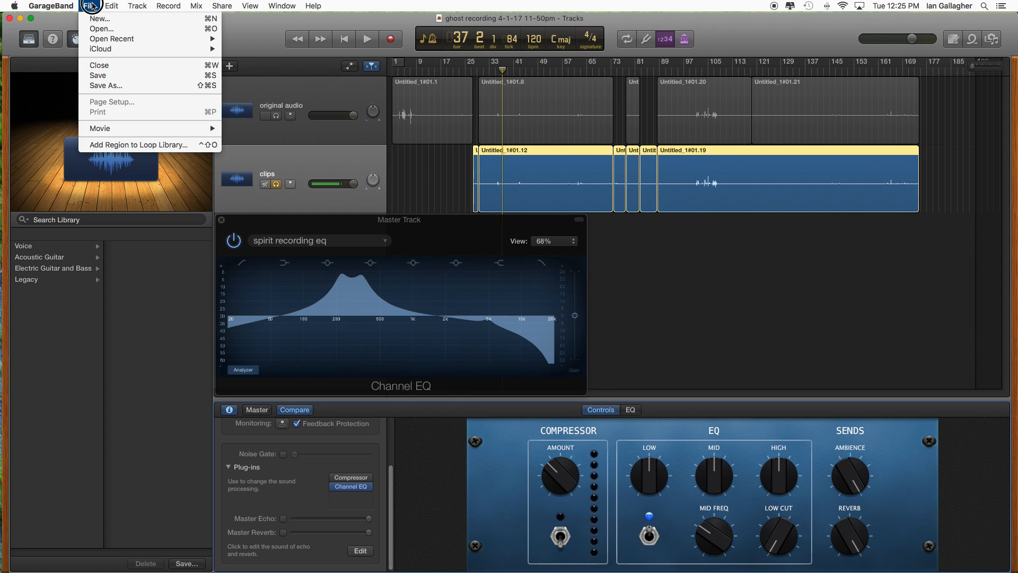
left_click(109, 81)
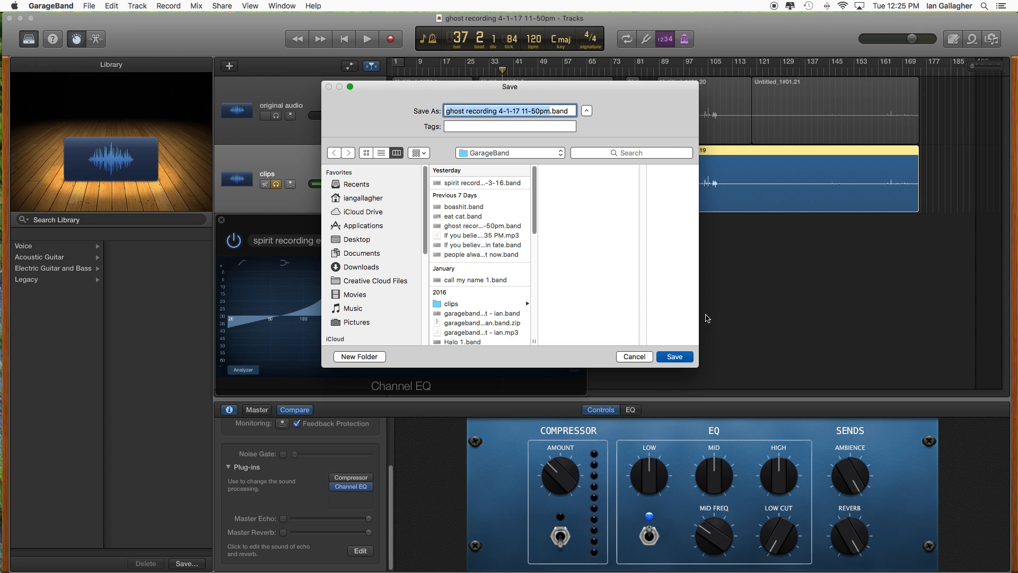
left_click(671, 359)
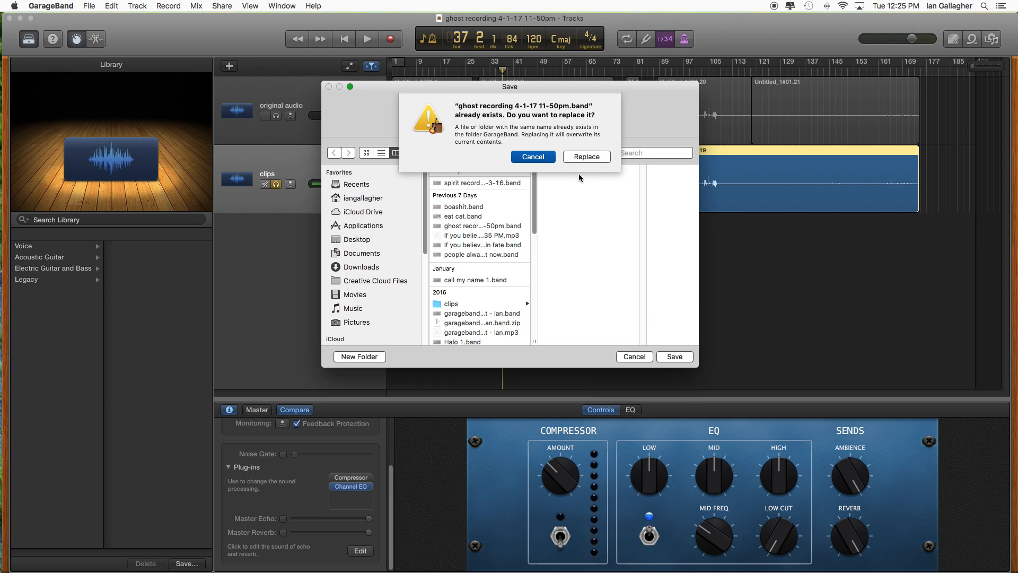
left_click(585, 157)
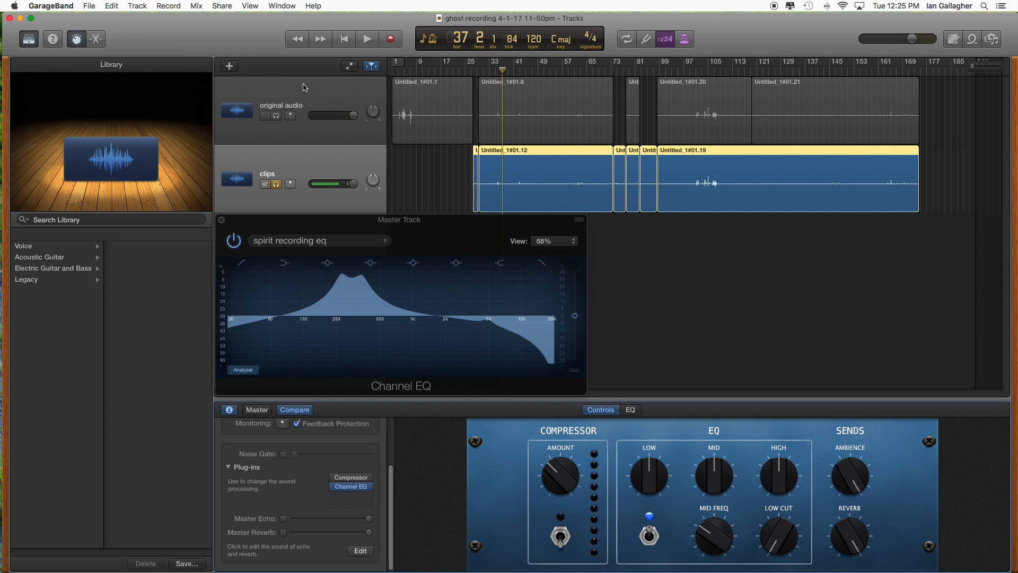
- Switch to Finder and copy ghost recording 4-1-17 11-50pm.band from Music's GarageBand folder into Safety, replacing the older backup
left_click(16, 39)
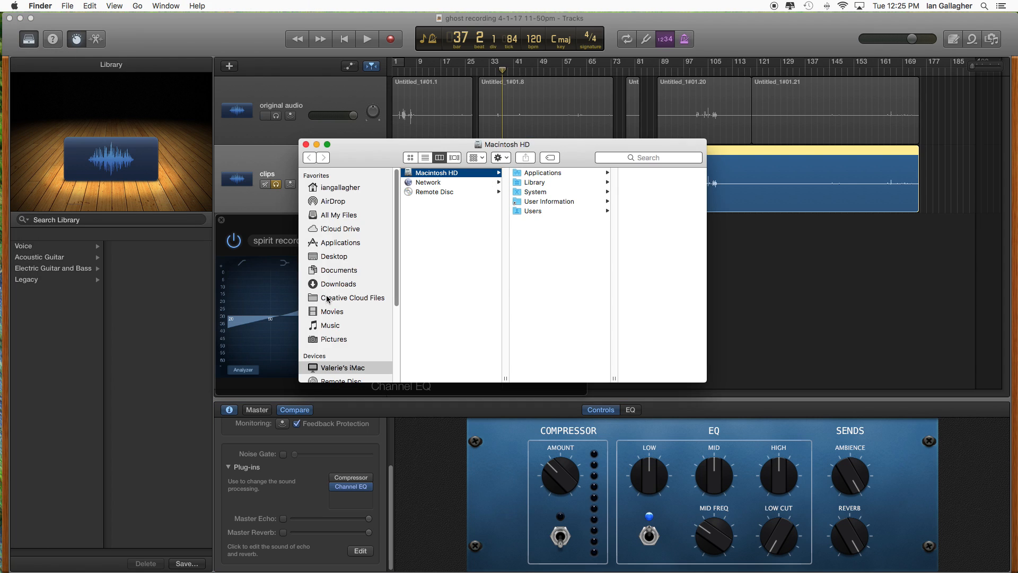
left_click(331, 325)
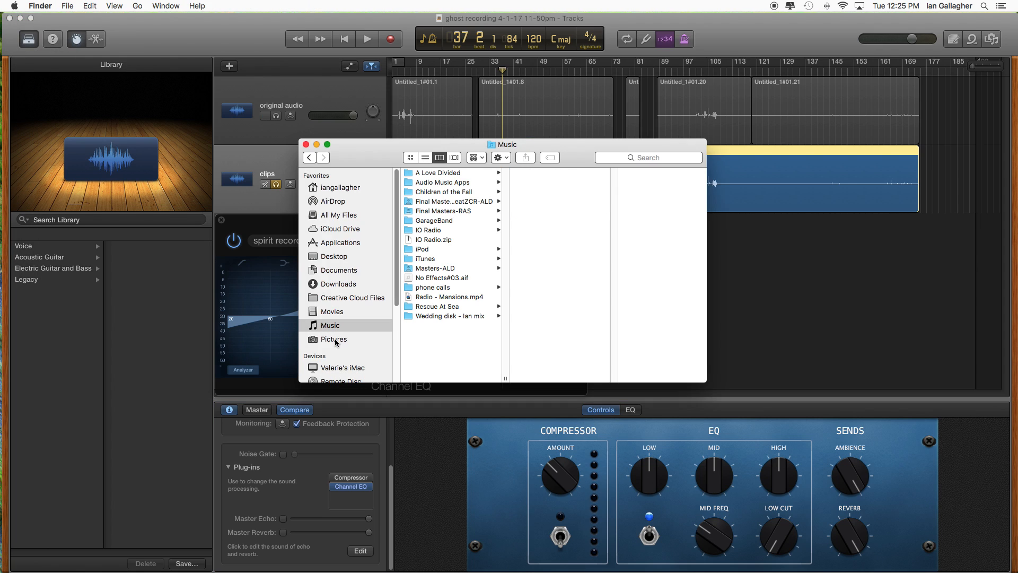
left_click(442, 221)
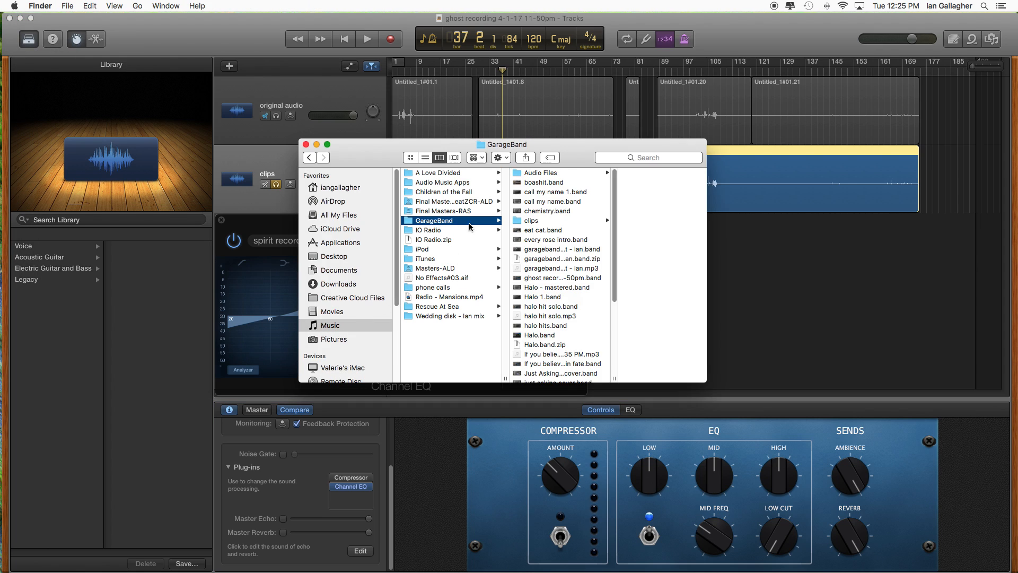
mouse_move(613, 228)
left_mouse_down()
mouse_move(609, 279)
mouse_move(616, 227)
mouse_move(616, 236)
left_mouse_up()
left_click(544, 257)
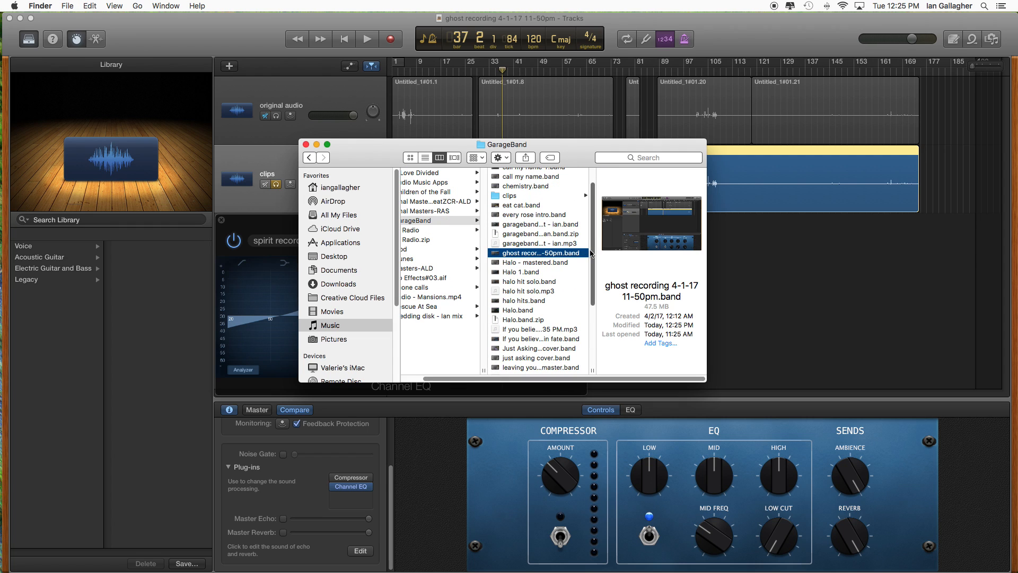
left_click_drag(590, 256, 589, 315)
left_click(533, 332)
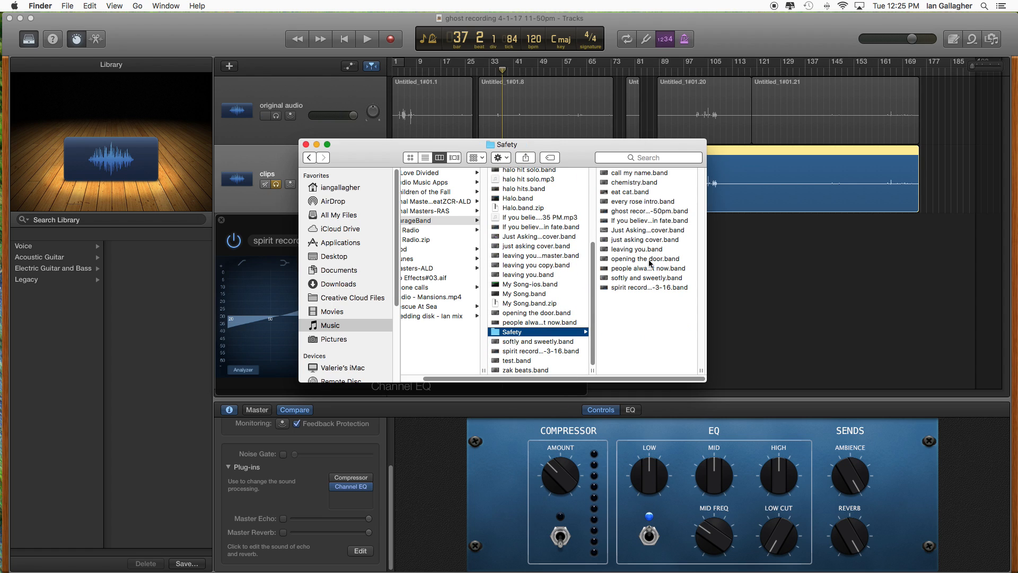
key("super+v")
left_click(842, 275)
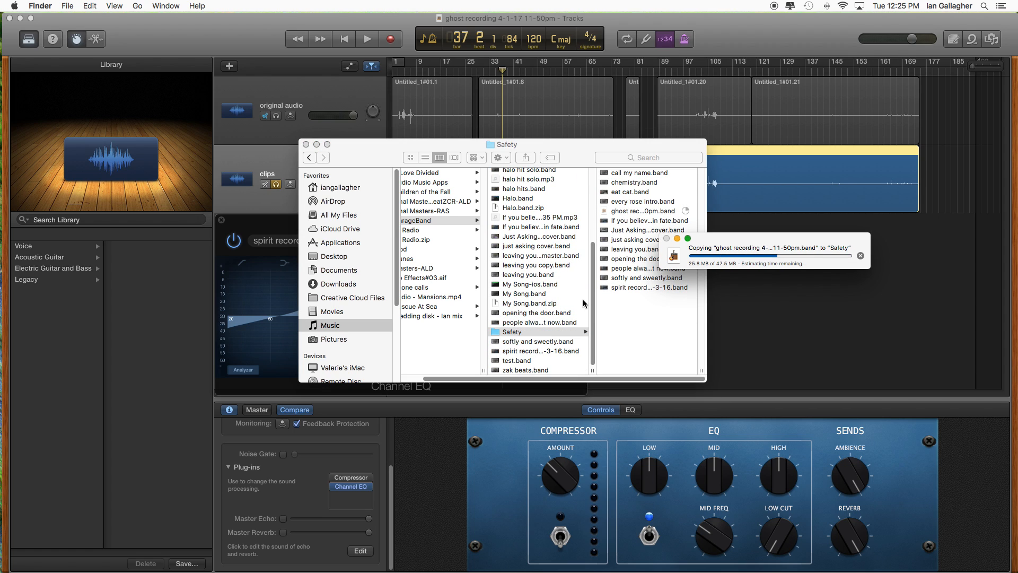
- Open the eat cat.band project from the GarageBand folder
left_click_drag(593, 309, 591, 217)
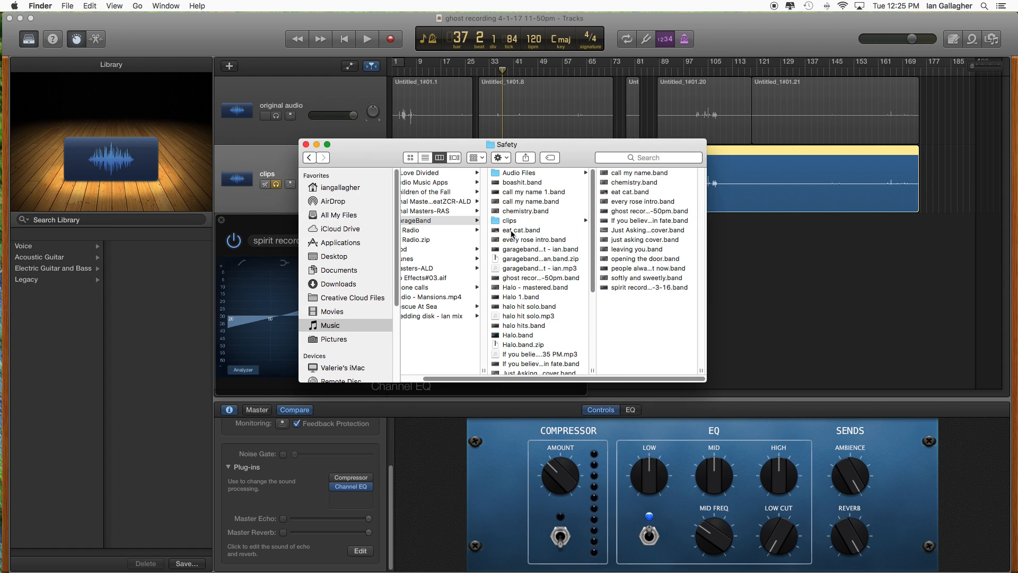
left_click(520, 231)
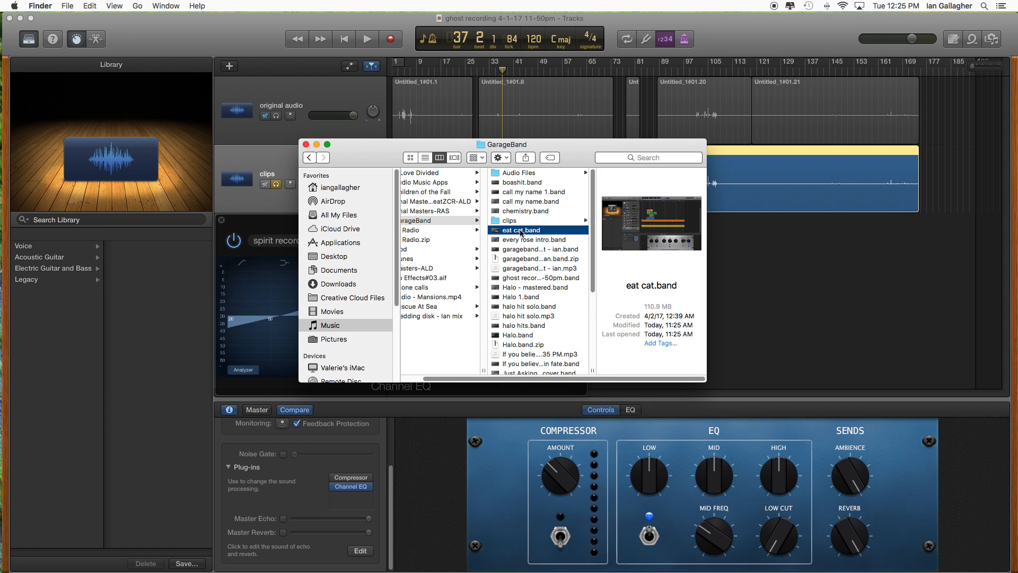
double_click(520, 231)
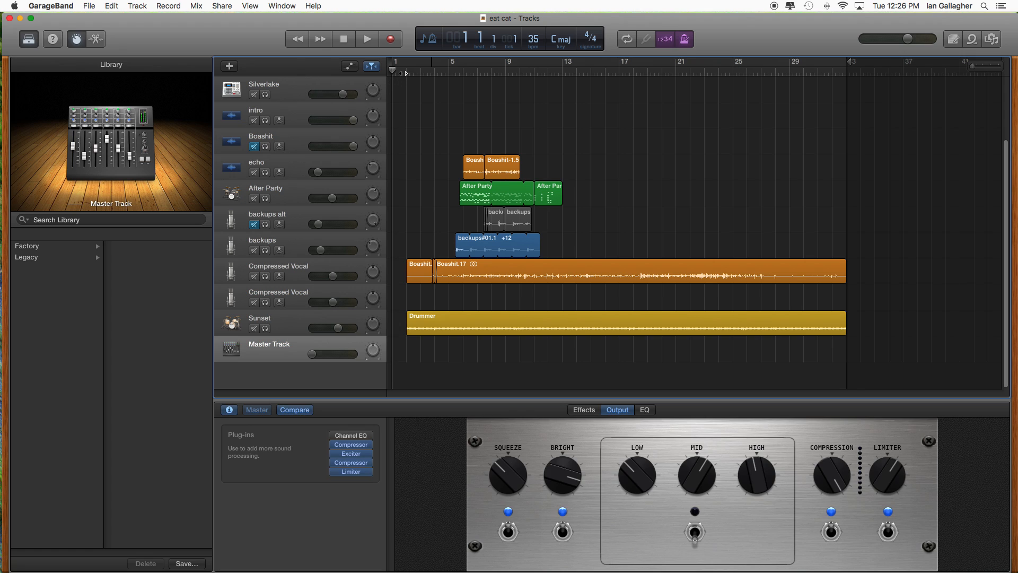
- Play the eat cat project from bar 2 to about bar 4 and stop playback
left_click_drag(407, 73, 409, 74)
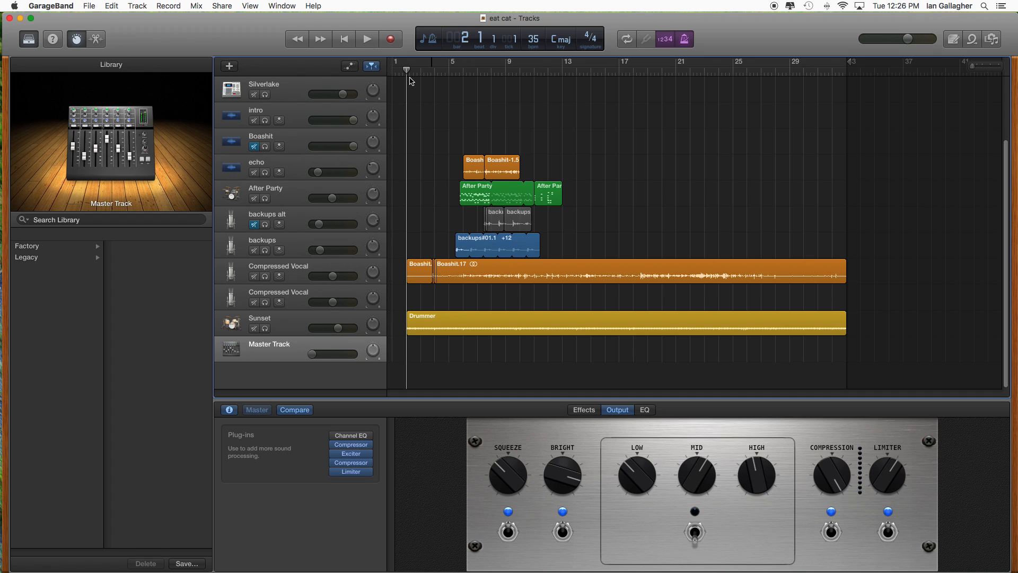
left_click(368, 40)
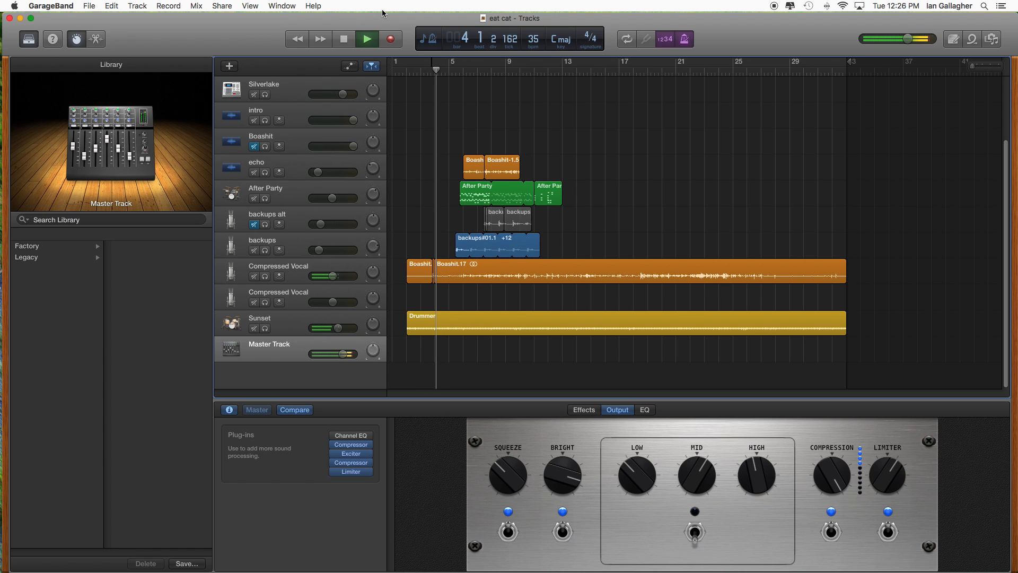
left_click(335, 42)
- Replay the short passage between about bars 3 and 4 twice, stopping playback after each pass
left_click(423, 74)
left_click_drag(425, 75, 430, 74)
left_click(367, 39)
left_click(348, 42)
left_click_drag(434, 70, 428, 70)
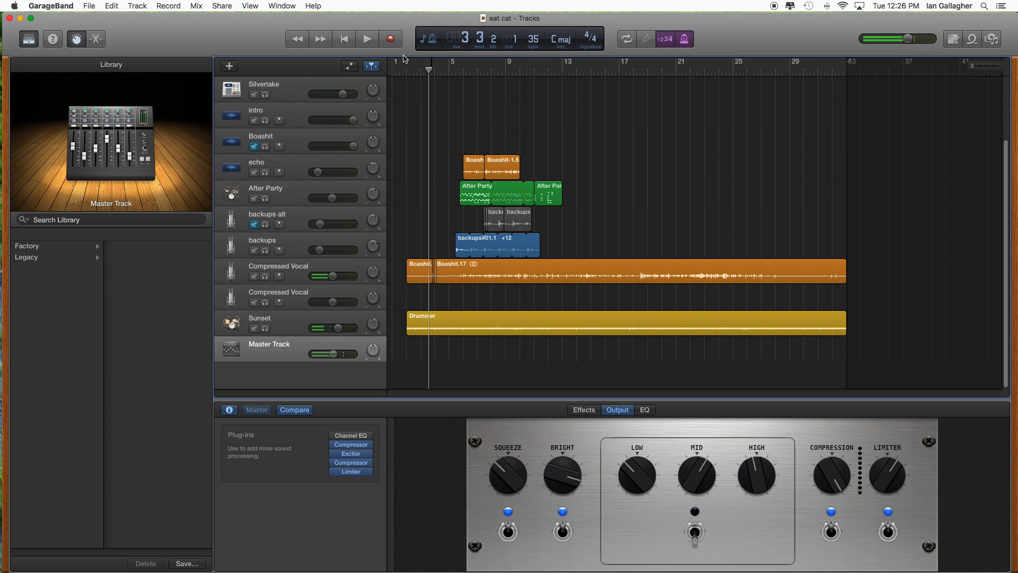
left_click(367, 40)
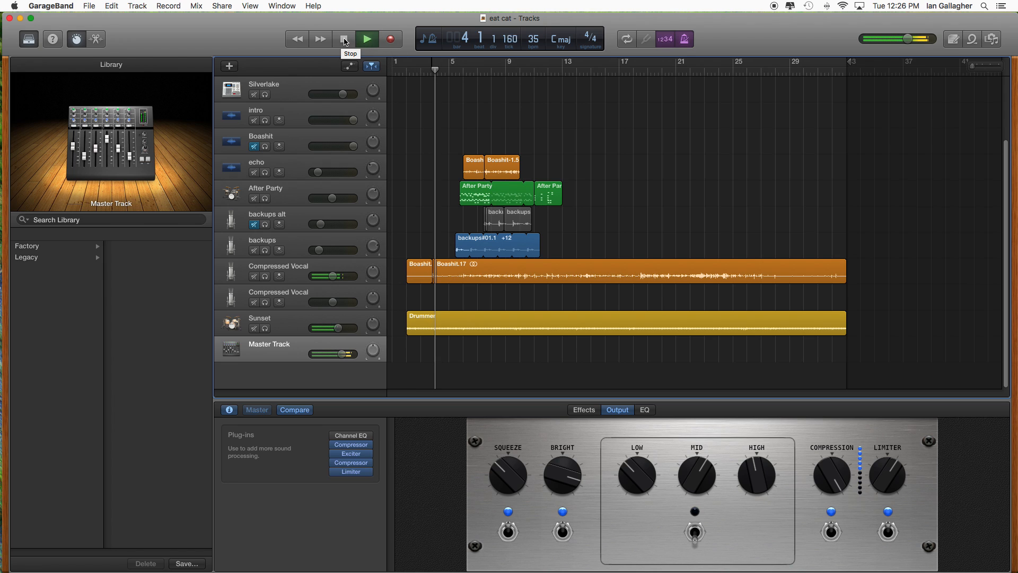
left_click(344, 41)
- Start playback from bar 2 and lower the project's master volume slightly
left_click_drag(396, 70, 405, 70)
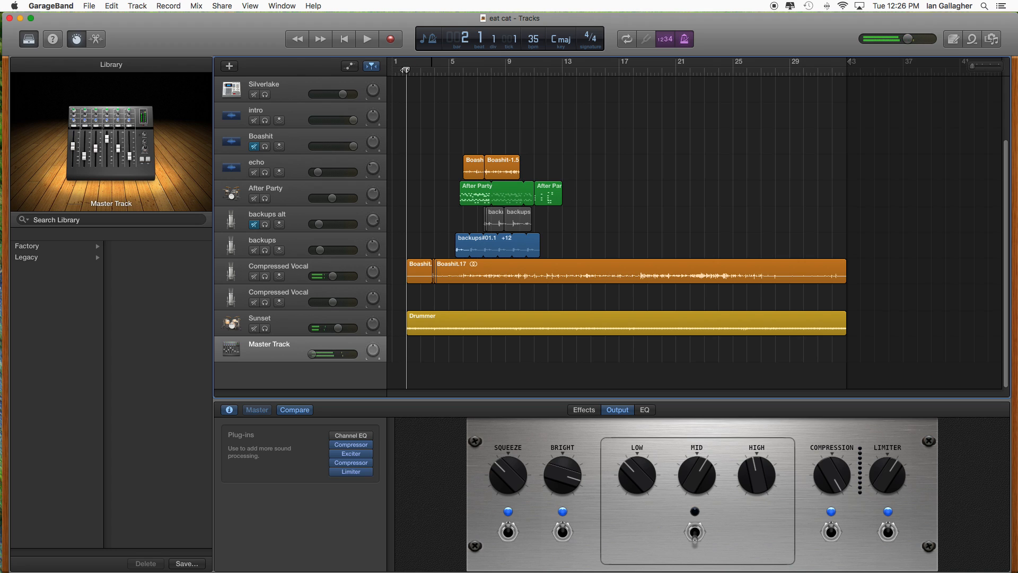
left_click(368, 40)
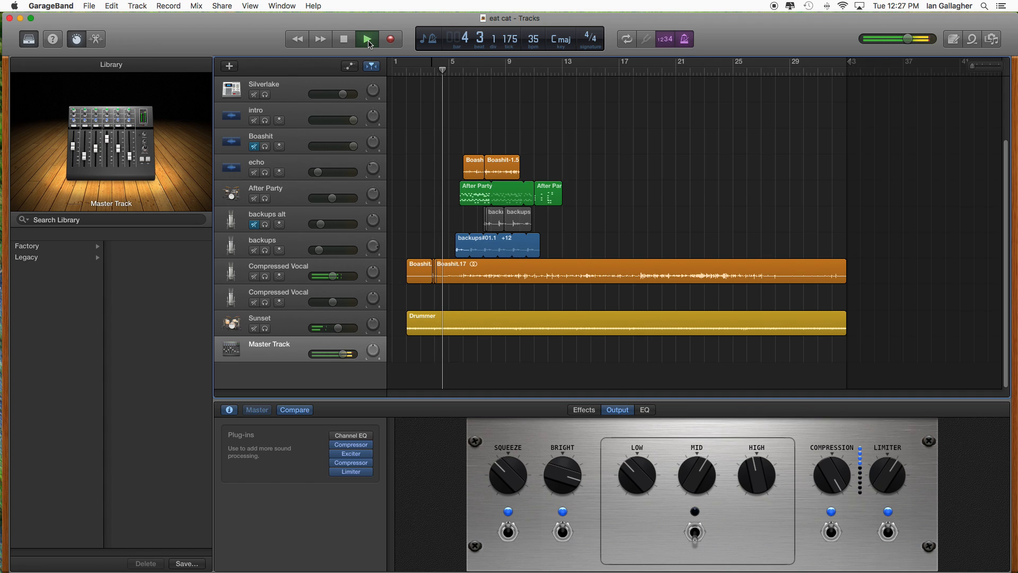
mouse_move(909, 42)
left_mouse_down()
mouse_move(895, 41)
mouse_move(904, 41)
left_mouse_up()
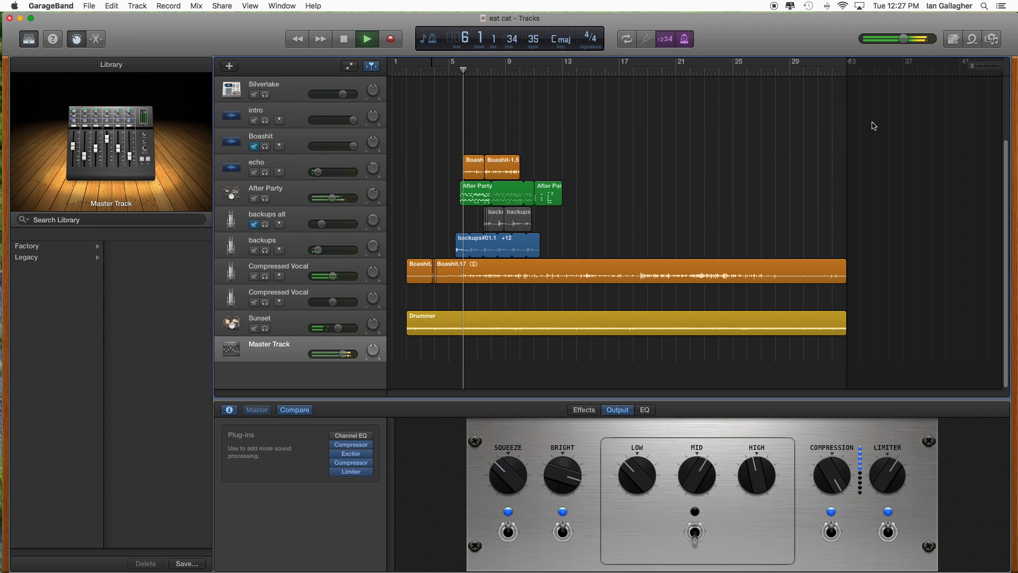
- Turn off the count-in and the metronome, and save the eat cat project
left_click(666, 40)
left_click(684, 39)
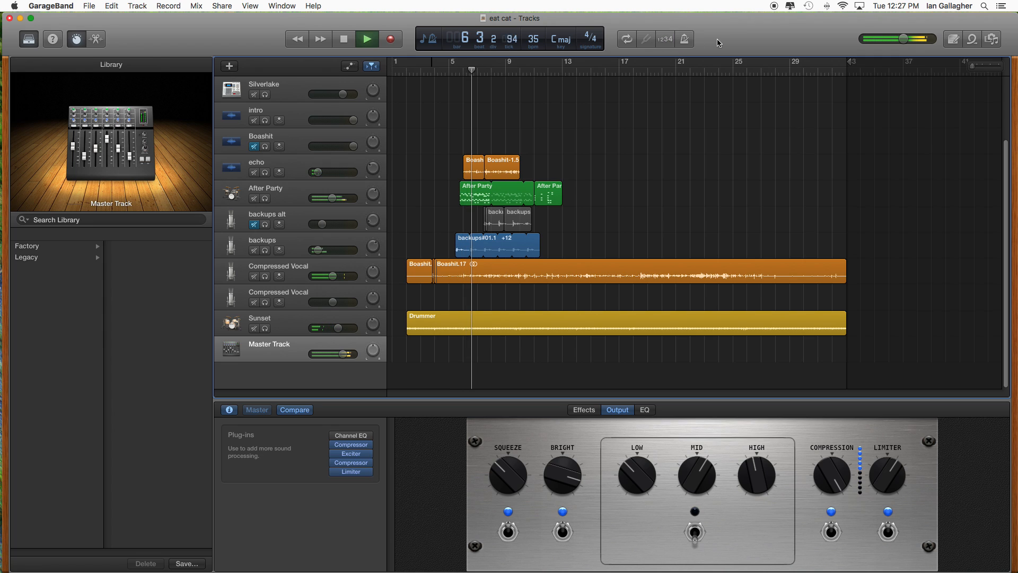
left_click(89, 6)
left_click(126, 76)
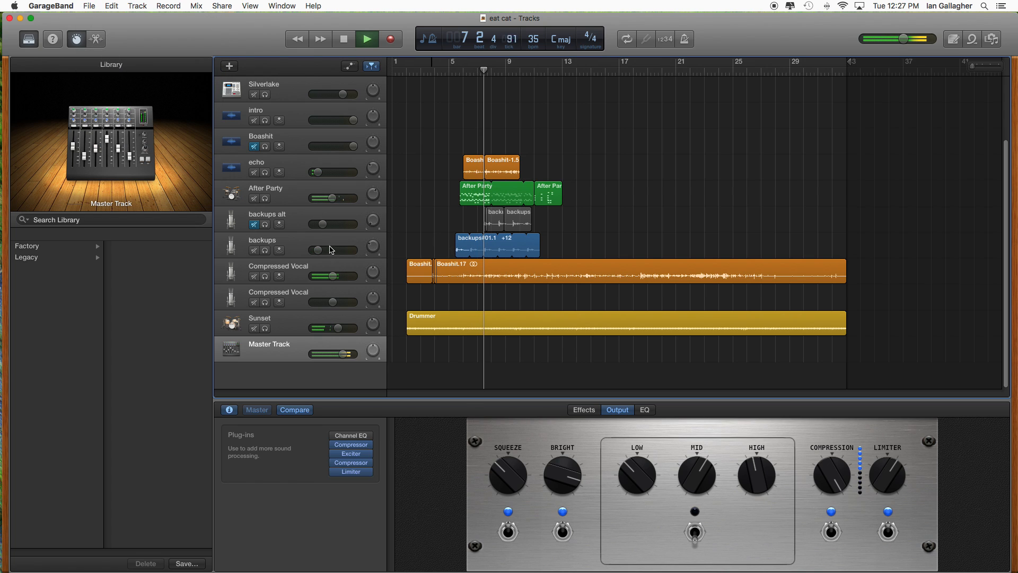
- Lower the backups track's volume to about -34.0 dB, select the track and show the master effects
left_click_drag(317, 249, 312, 249)
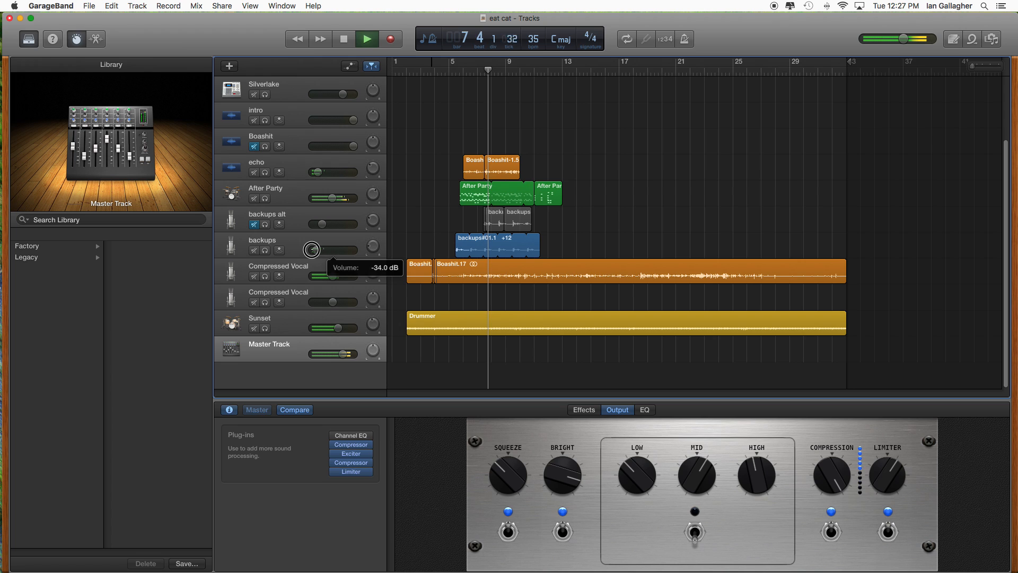
left_click(289, 244)
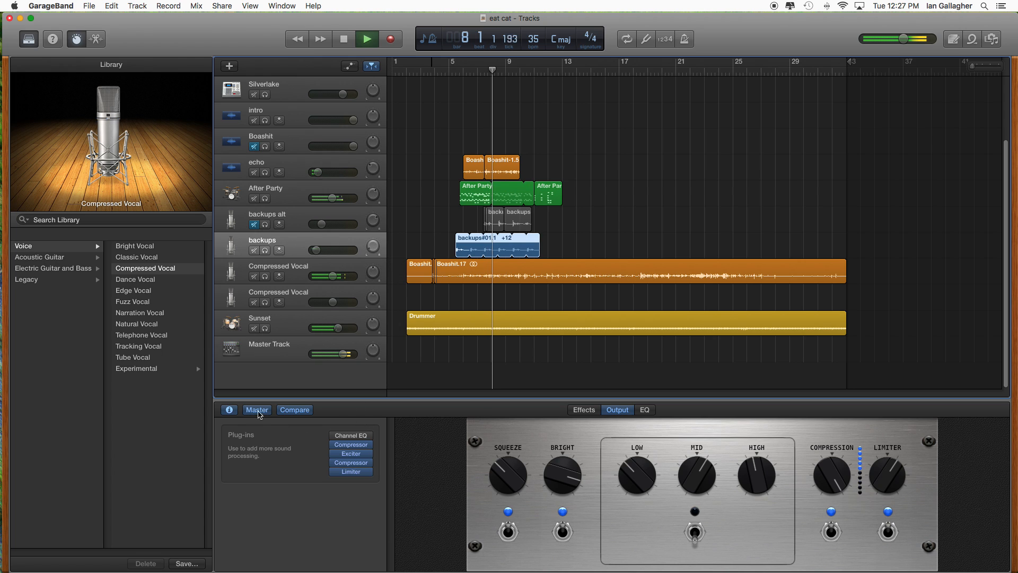
left_click(584, 410)
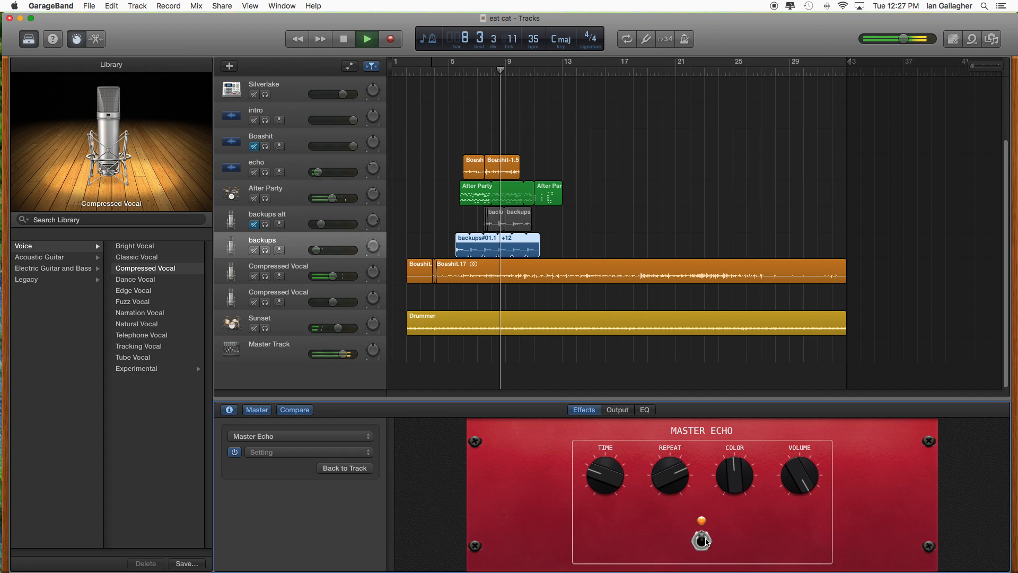
- Raise the Master Echo's Time to just past its midpoint and set Repeat, Color and Volume to maximum
left_click_drag(604, 477, 611, 444)
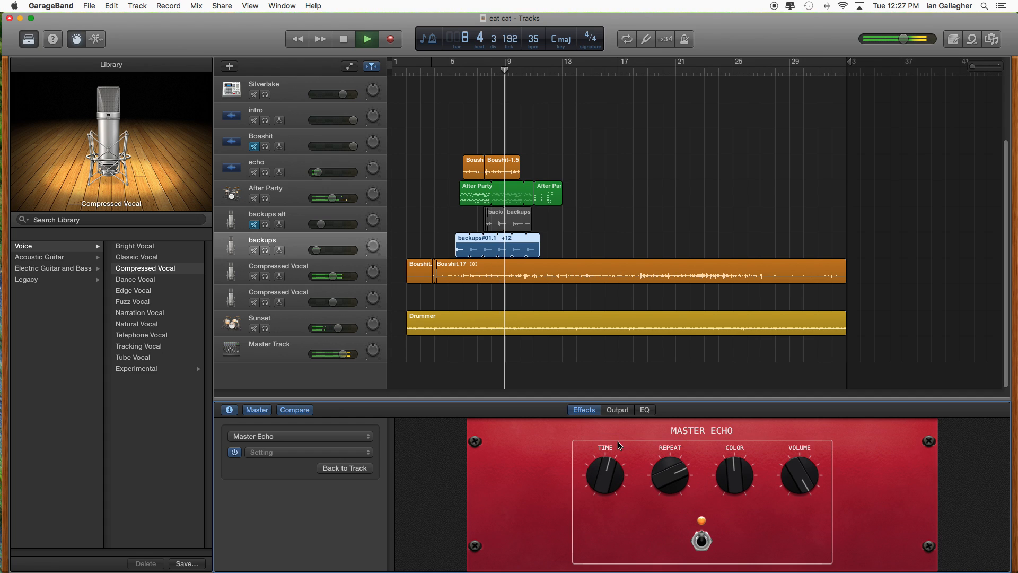
left_click_drag(670, 467, 672, 432)
left_click_drag(739, 475, 735, 442)
left_click_drag(798, 475, 795, 494)
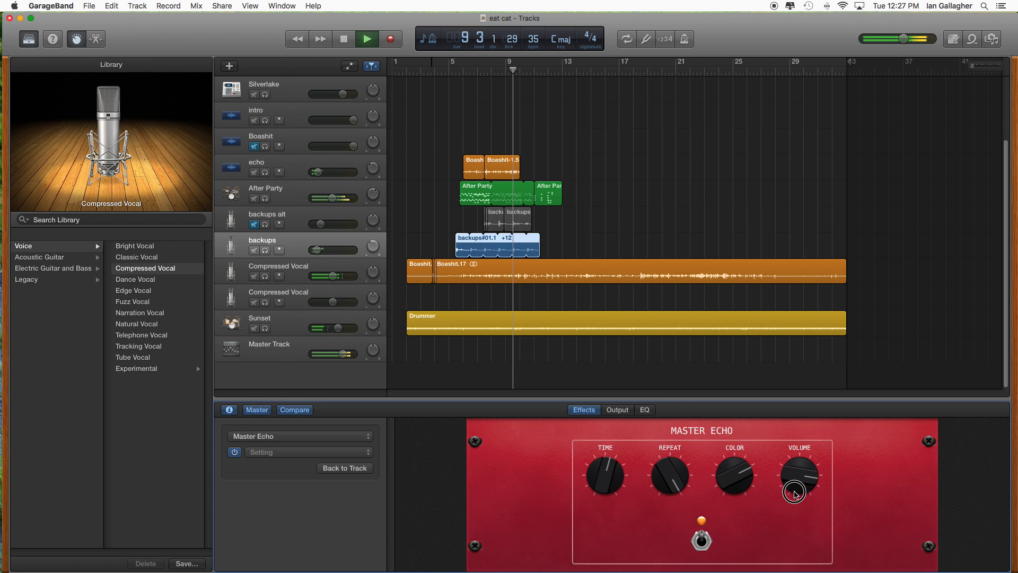
left_click_drag(794, 493, 786, 398)
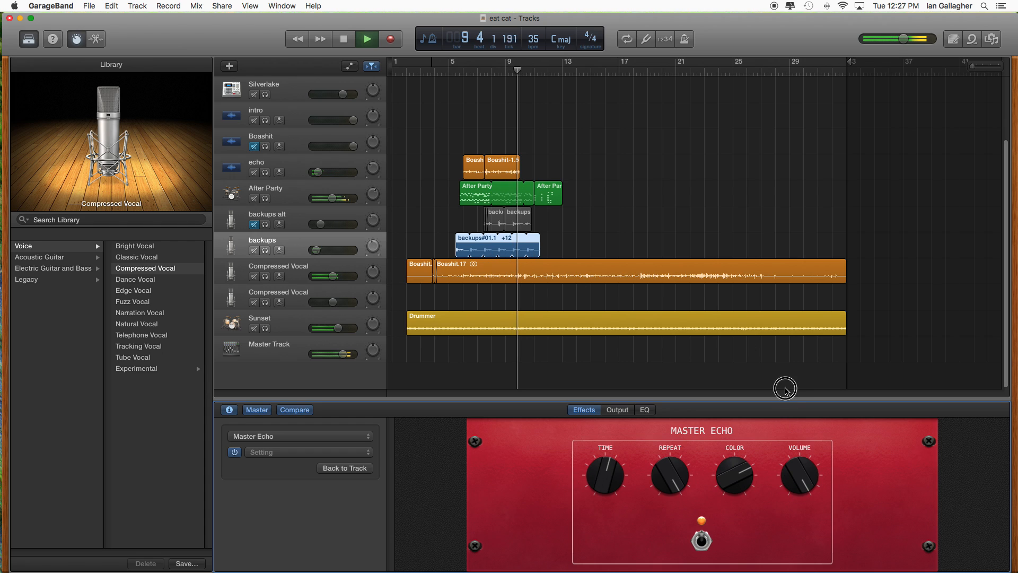
left_click_drag(742, 490, 719, 419)
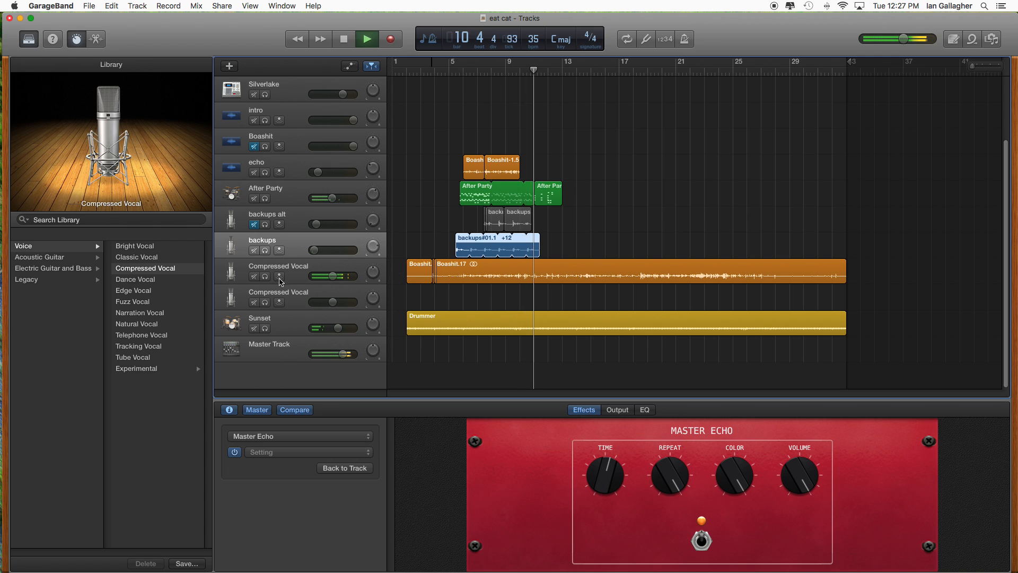
- Unmute the backups alt track and stop playback
left_click(254, 225)
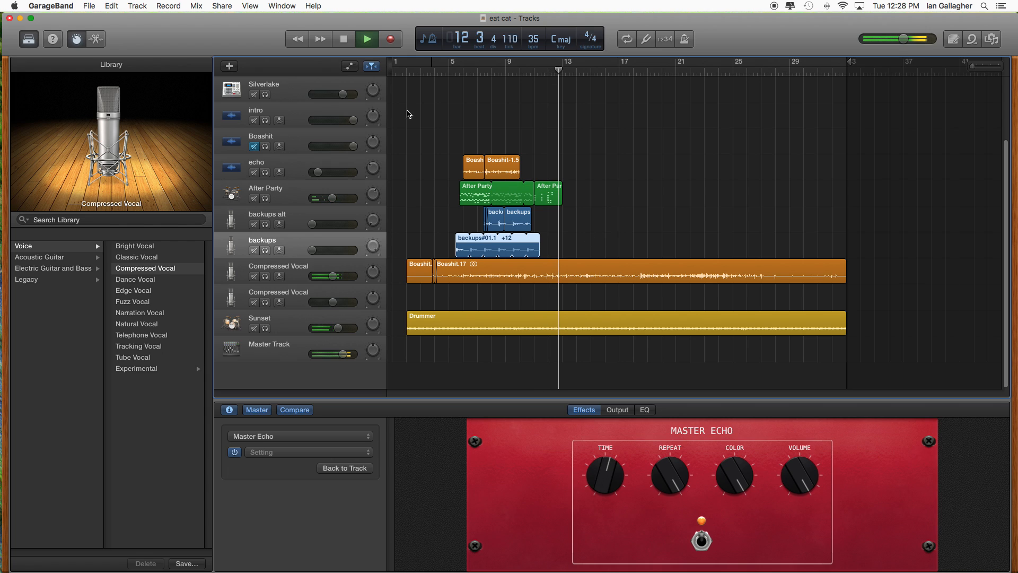
left_click(362, 41)
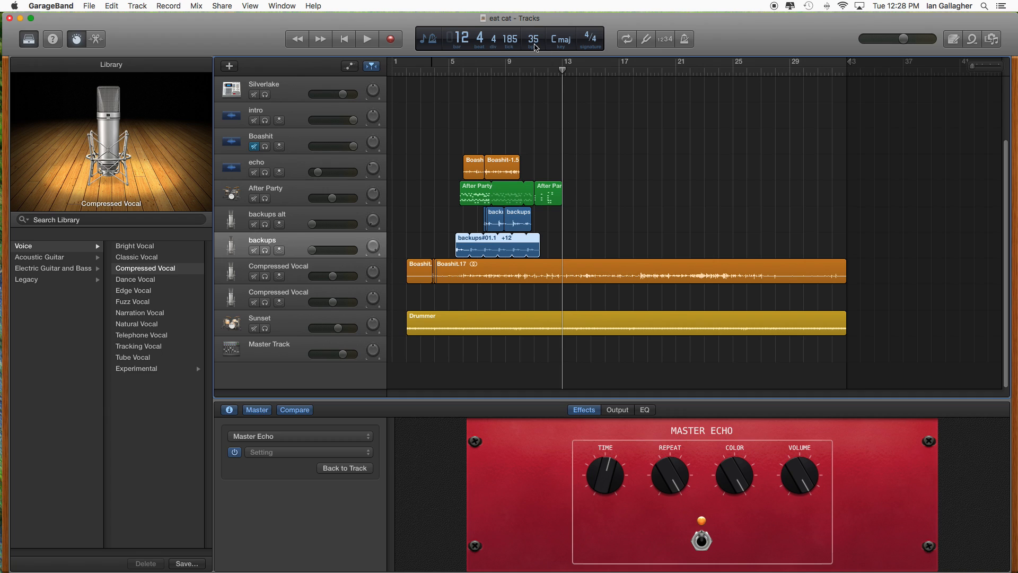
- Select the Sunset drum track and move the playhead to bar 9
mouse_move(562, 71)
left_mouse_down()
mouse_move(536, 72)
mouse_move(562, 80)
left_mouse_up()
left_click(297, 329)
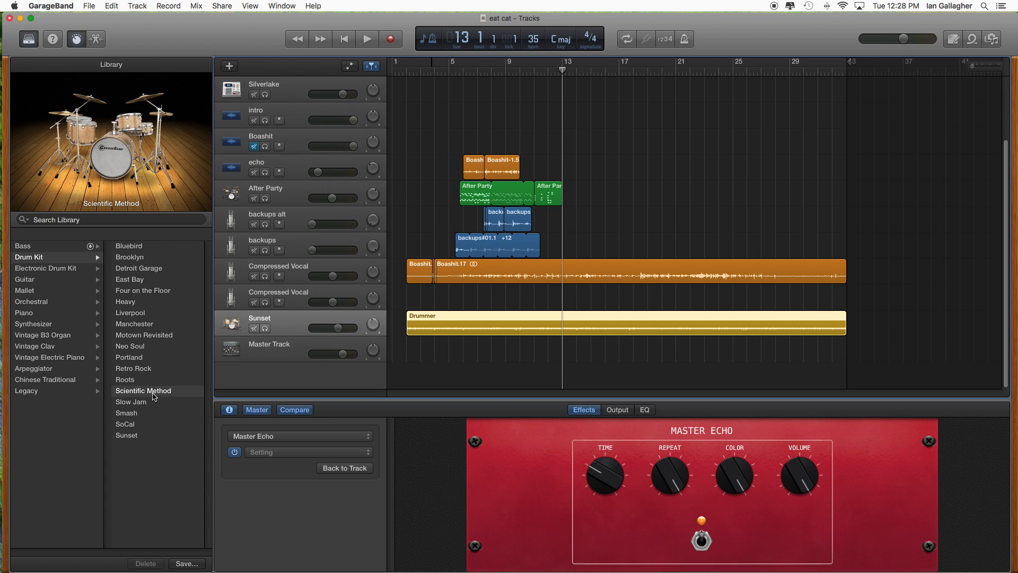
mouse_move(89, 166)
left_click(501, 70)
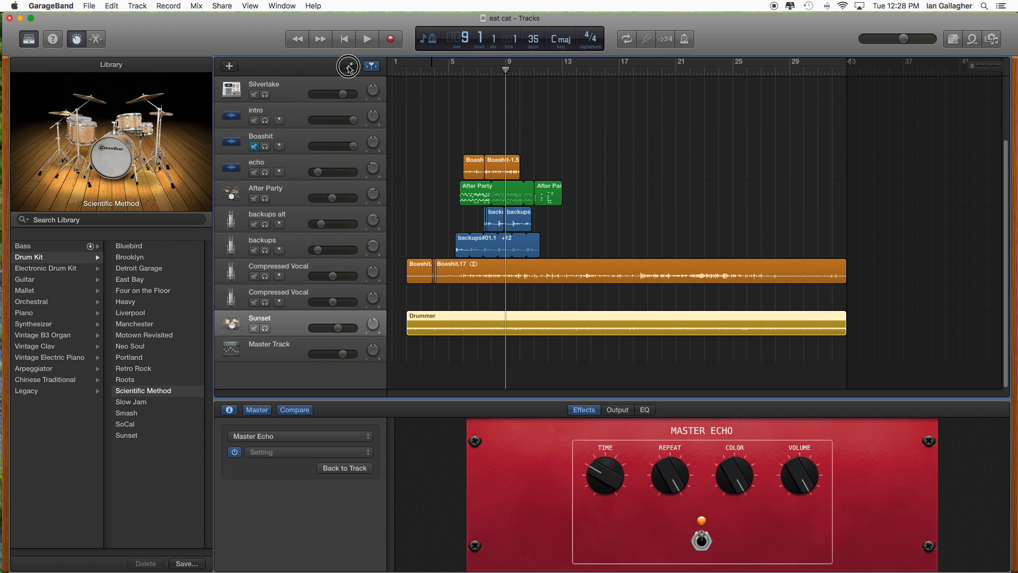
- Show the track automation and switch the backups track's automation lane from Pan to Volume
left_click(349, 66)
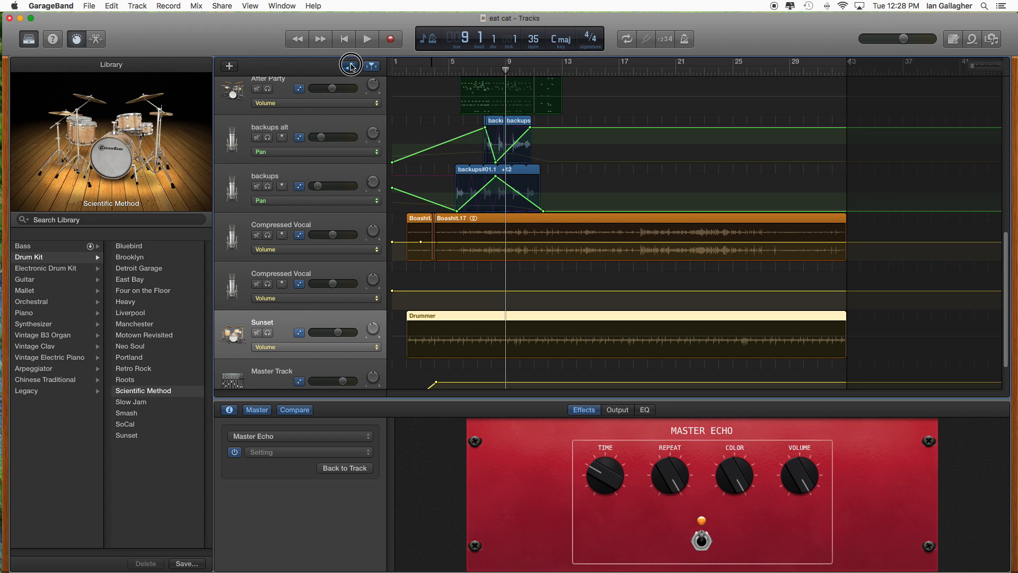
left_click(350, 66)
left_click(351, 67)
left_click(350, 66)
left_click(350, 66)
left_click(314, 201)
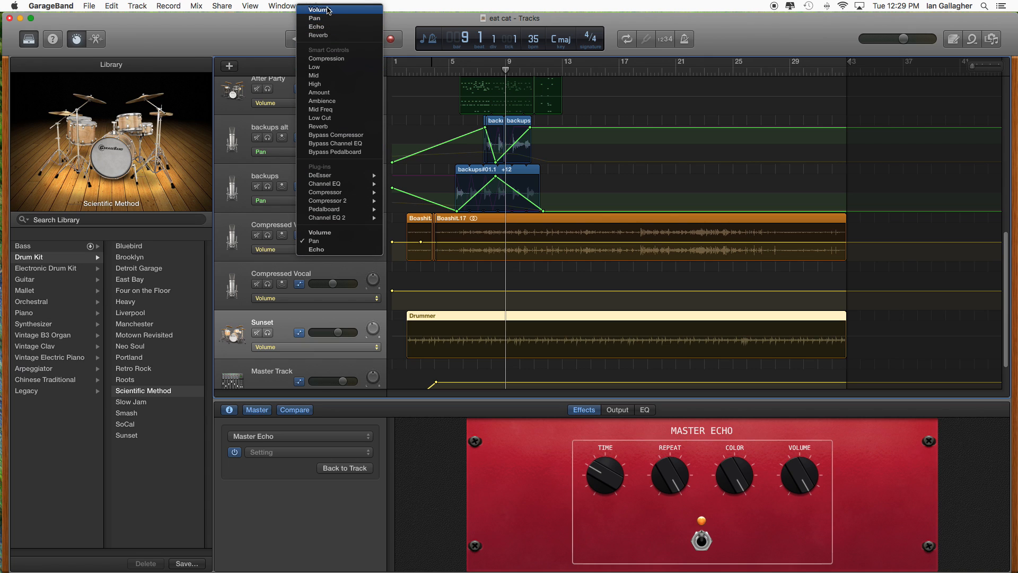
left_click(379, 52)
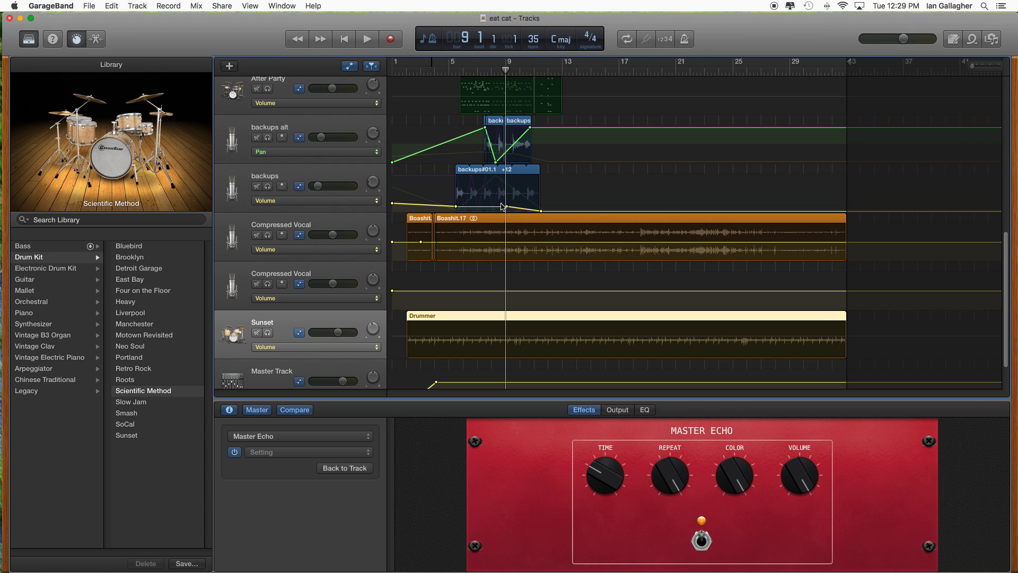
- Move the playhead to about bar 5 and briefly play the project from there
left_click_drag(456, 73, 451, 72)
left_click(369, 39)
left_click(369, 39)
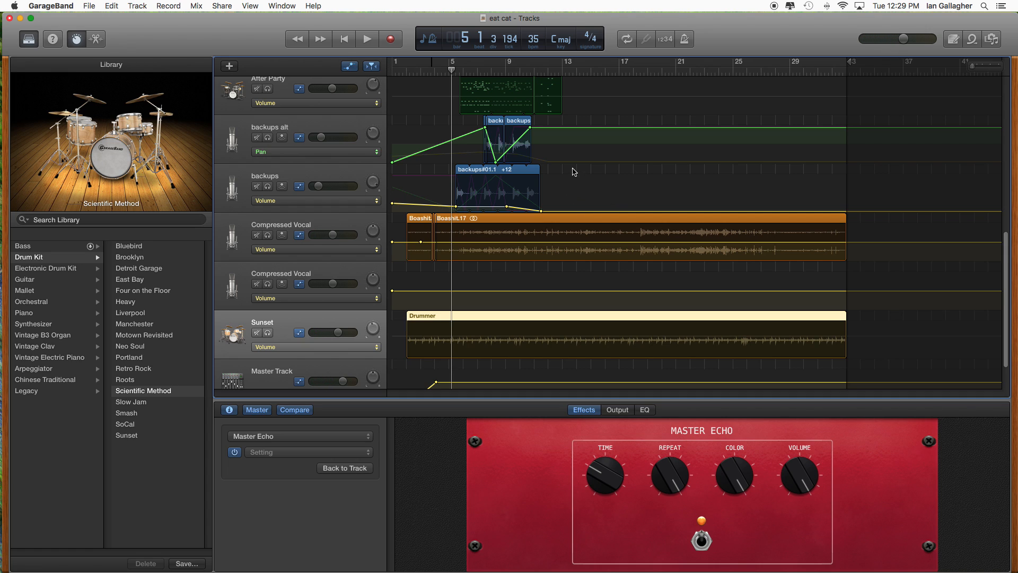
- Delete all volume automation points on the backups track and raise its volume slightly
left_click(508, 170)
left_click_drag(580, 198, 377, 225)
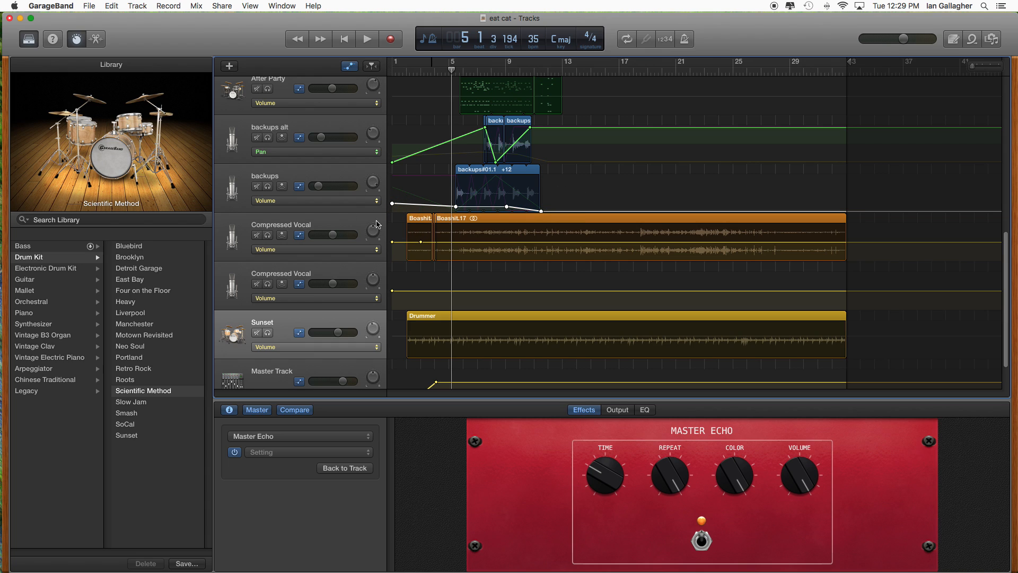
key("Delete")
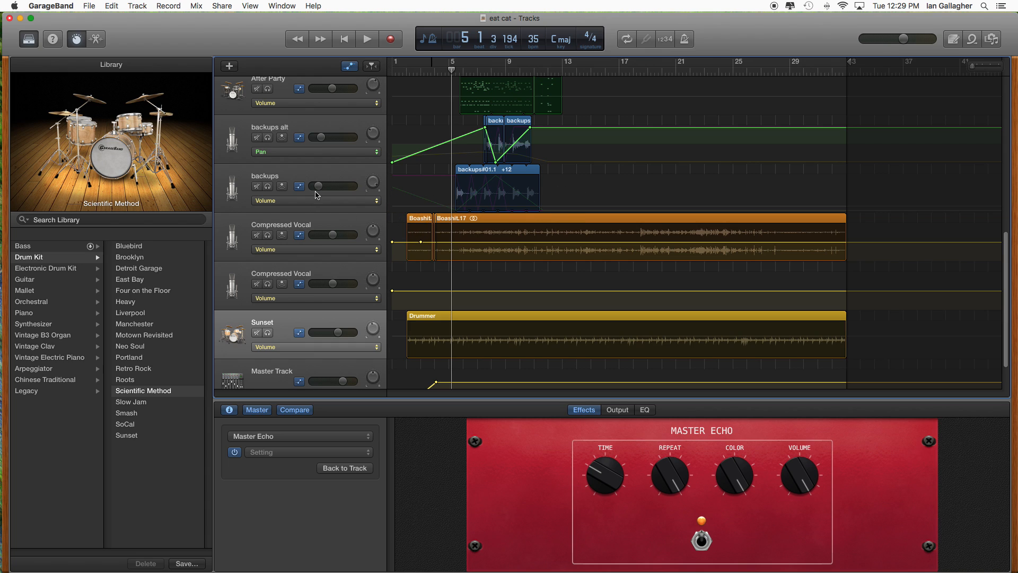
left_click_drag(319, 188, 319, 188)
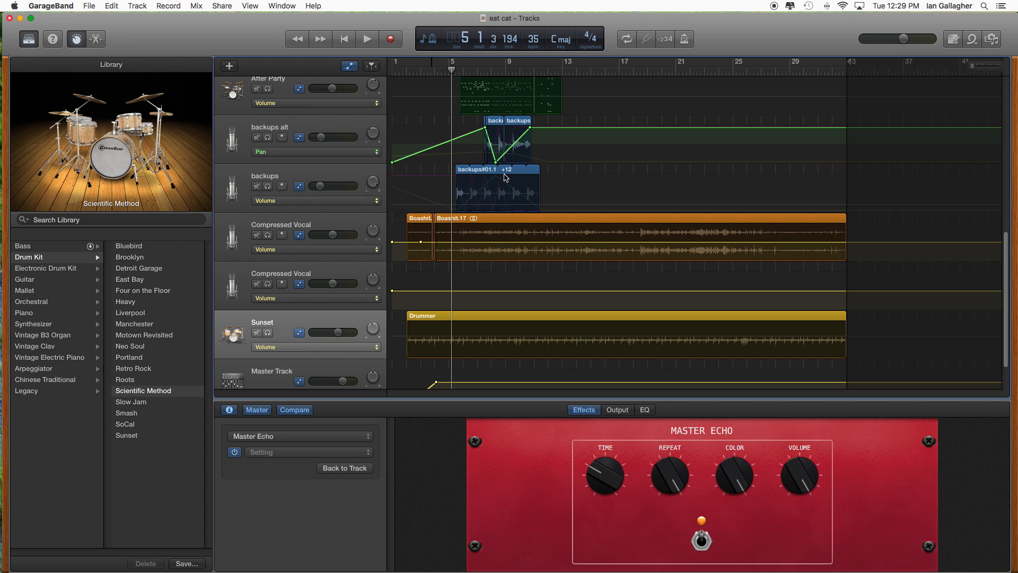
- Audition the mix, stop it, and restart playback from about bar 5
left_click(367, 38)
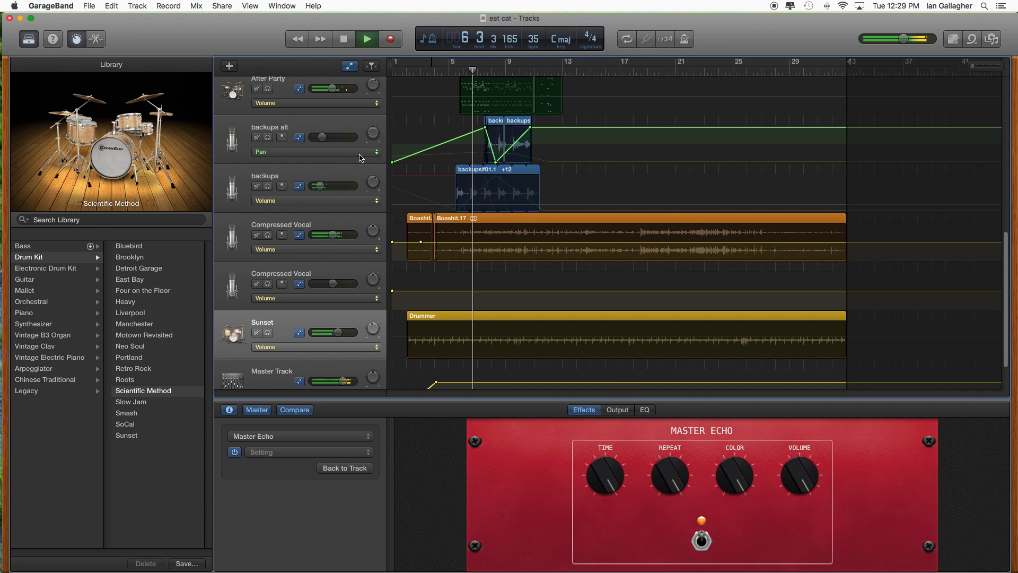
left_click(343, 40)
left_click(451, 71)
left_click(367, 40)
- Set the Sunset track's Master Echo and Master Reverb sends and its Tone to maximum, and turn up its Room effect
left_click(230, 411)
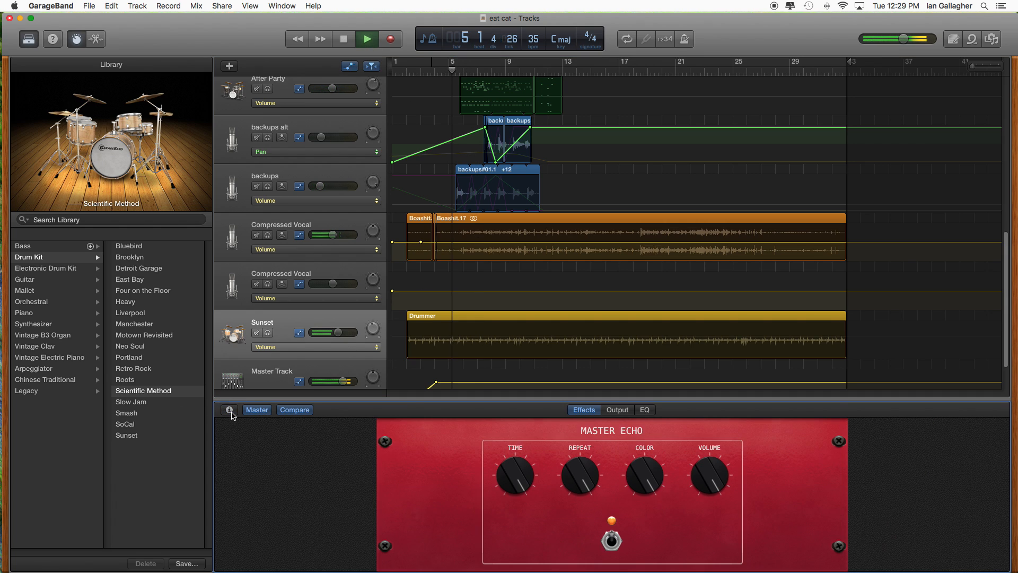
left_click(230, 412)
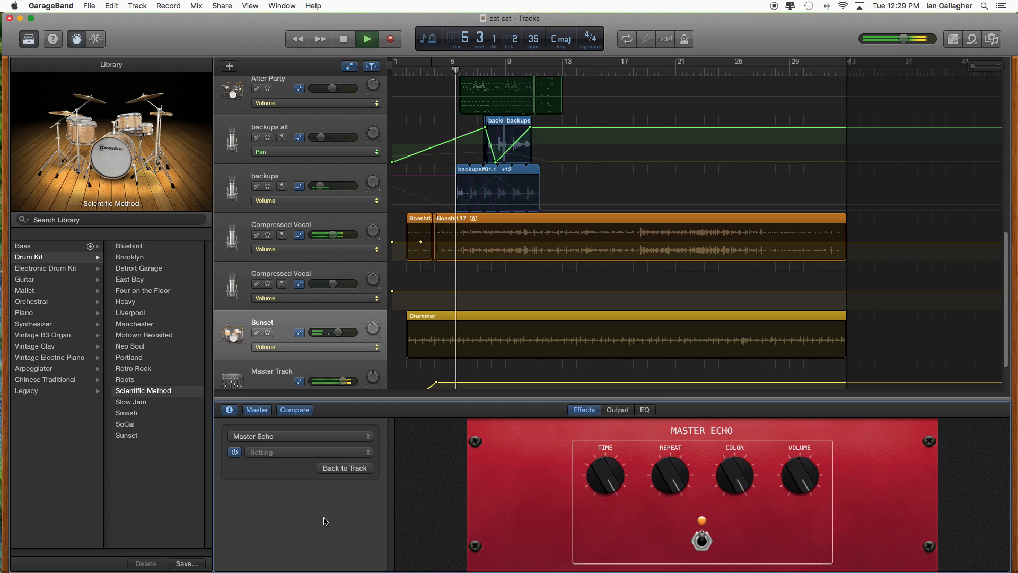
left_click(345, 467)
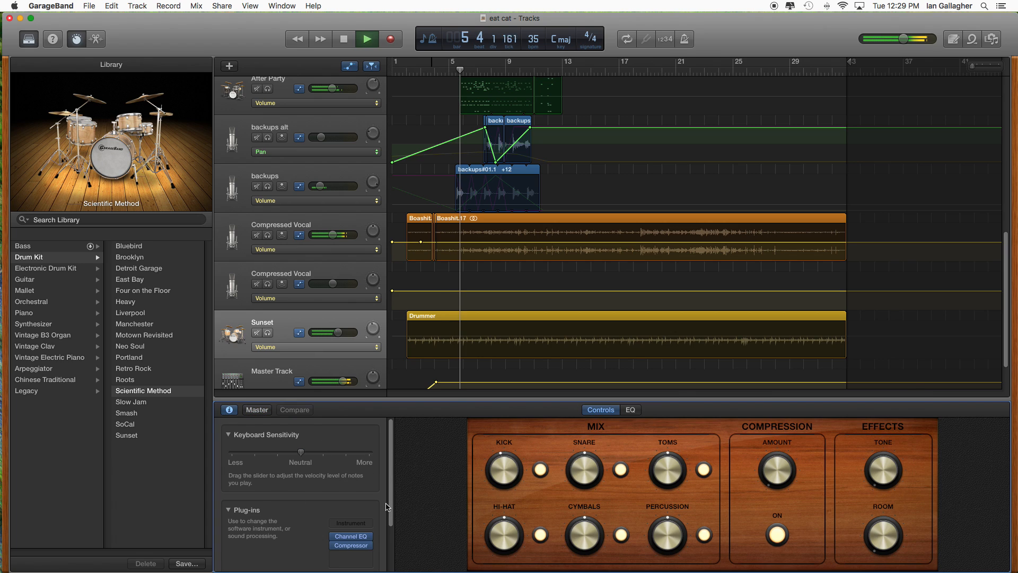
scroll(319, 531, "down", 3)
left_click_drag(293, 517, 372, 516)
left_click_drag(293, 531, 373, 530)
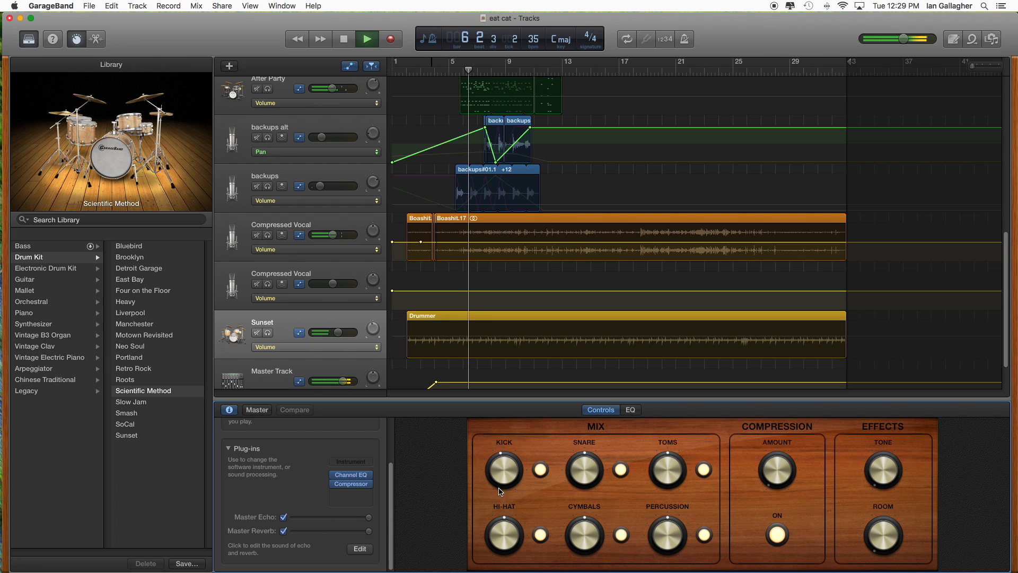
left_click_drag(890, 478, 902, 423)
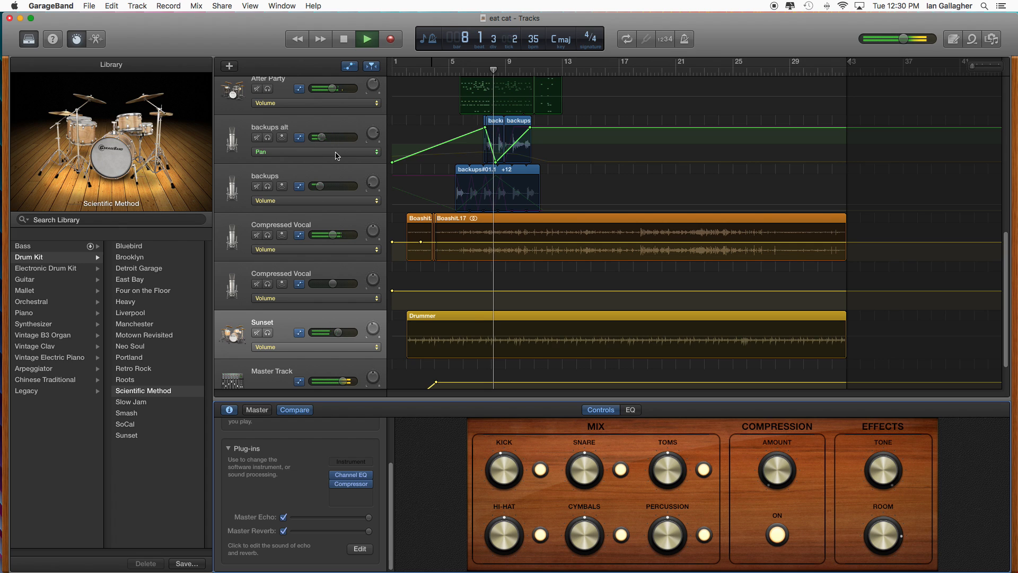
- Select the backups alt track, show the master effects and save the Master Echo setting as eat cat
left_click(341, 126)
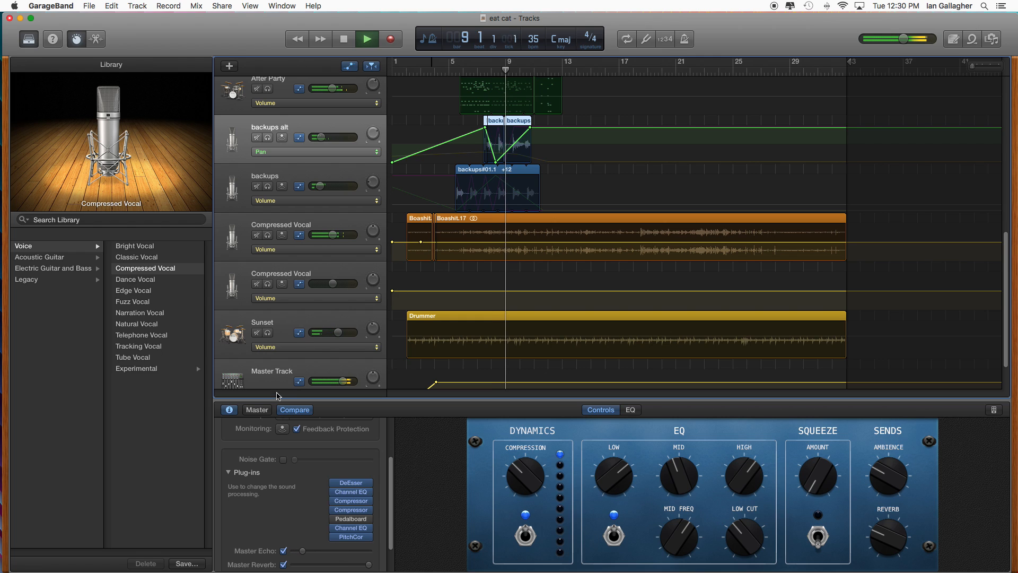
left_click(253, 411)
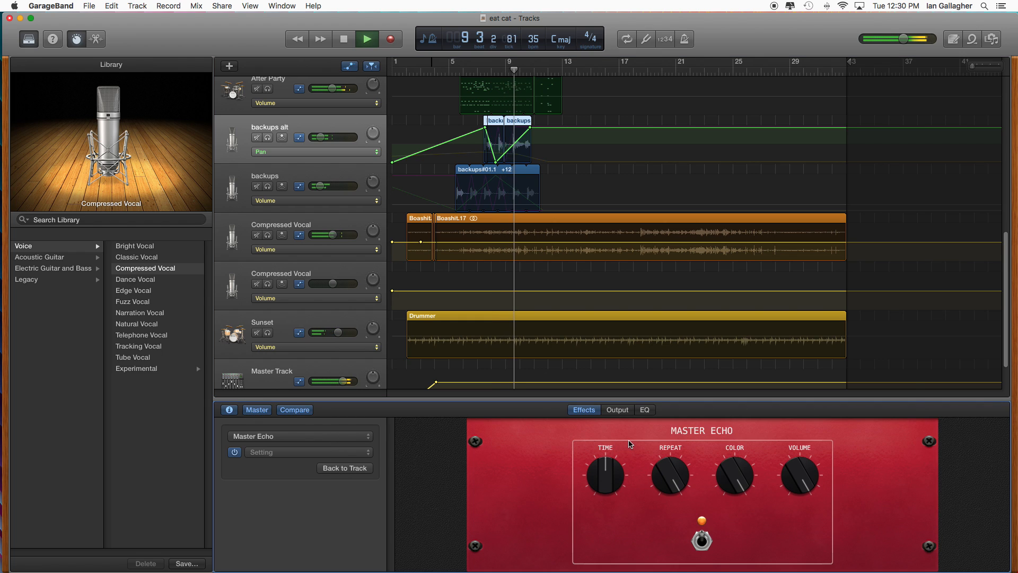
left_click(341, 451)
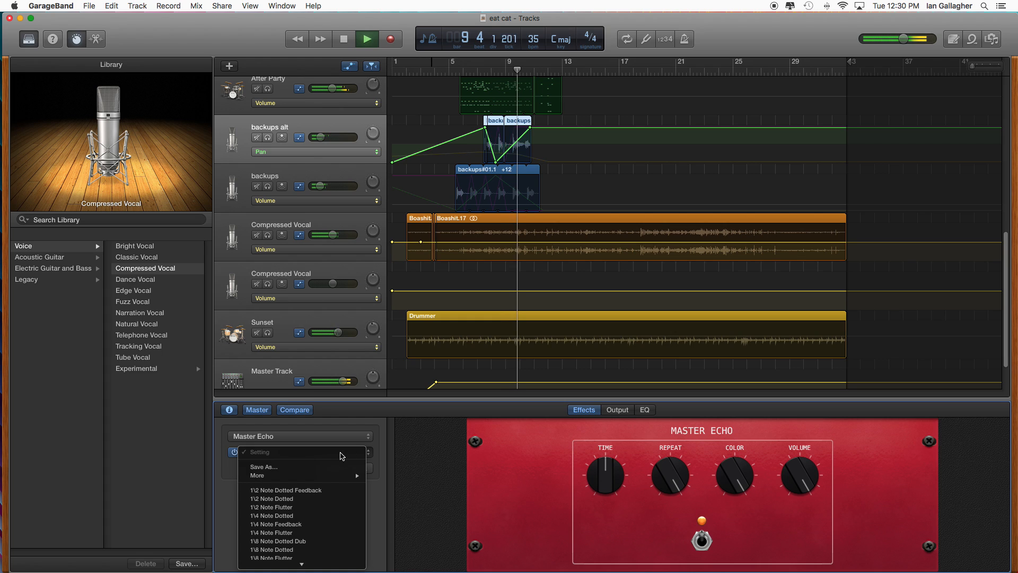
left_click(312, 466)
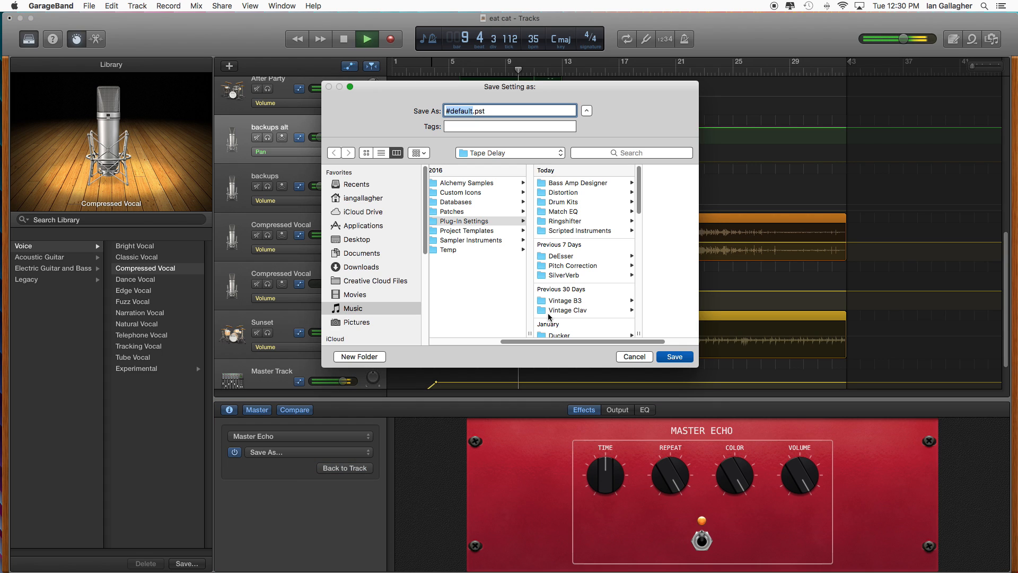
type("eat cat")
key("Return")
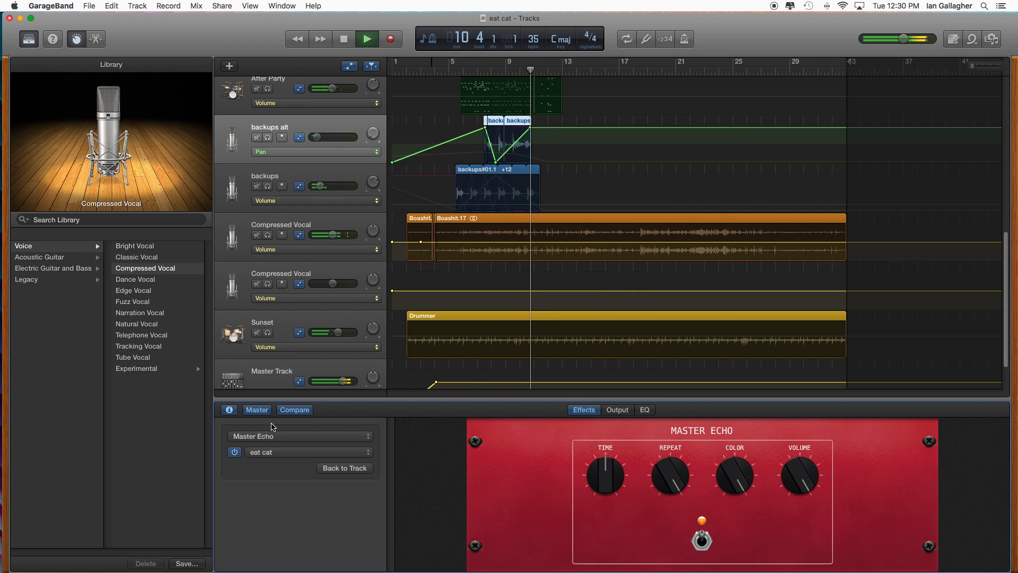
- Adjust the Limiter and Compression in the master output controls, and stop playback
left_click(617, 410)
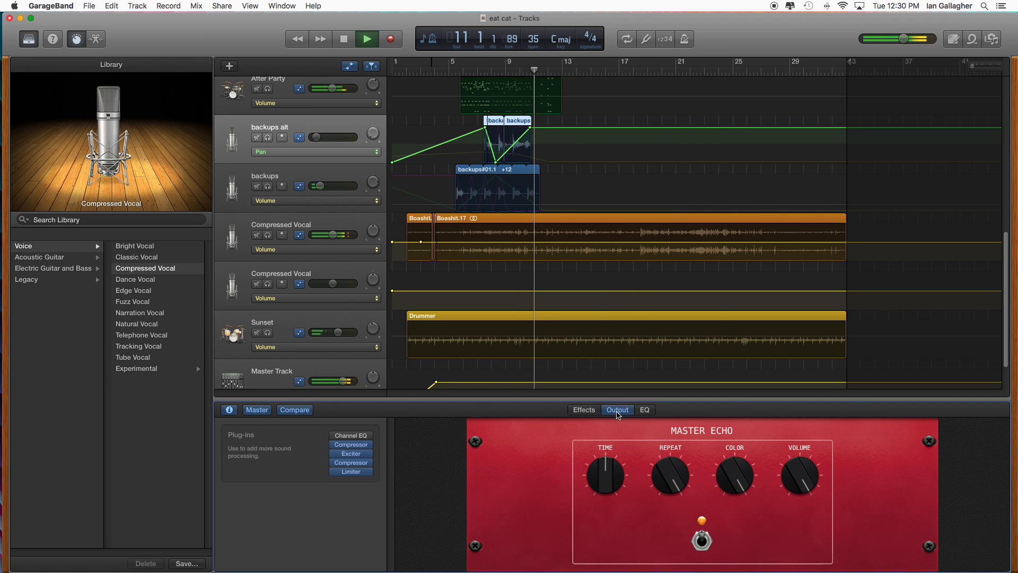
left_click_drag(882, 481, 888, 506)
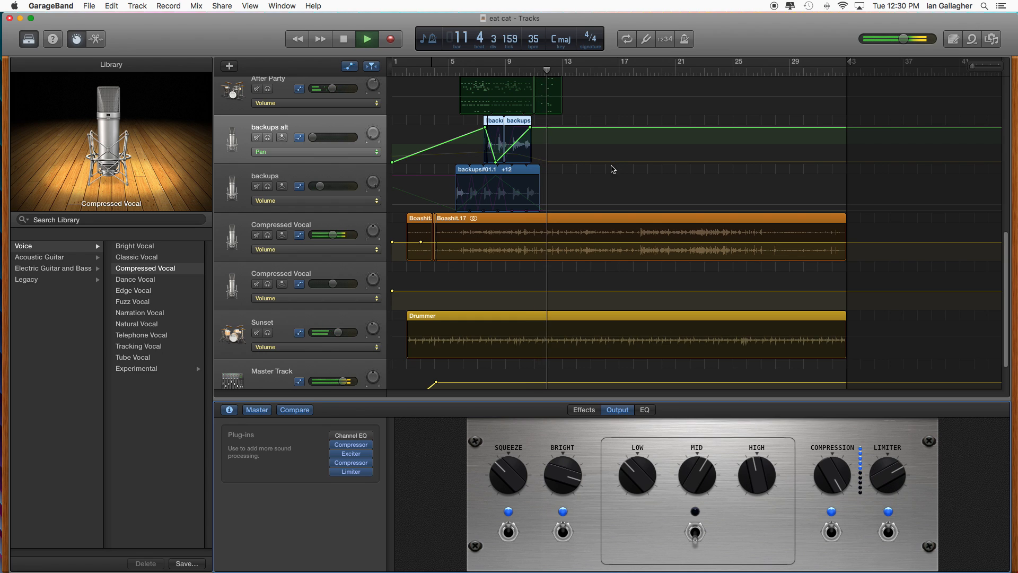
left_click(829, 480)
left_click_drag(828, 480, 842, 342)
left_click(344, 40)
- Save the project and back up eat cat.band into the Safety folder in Finder, replacing the older version
left_click(89, 6)
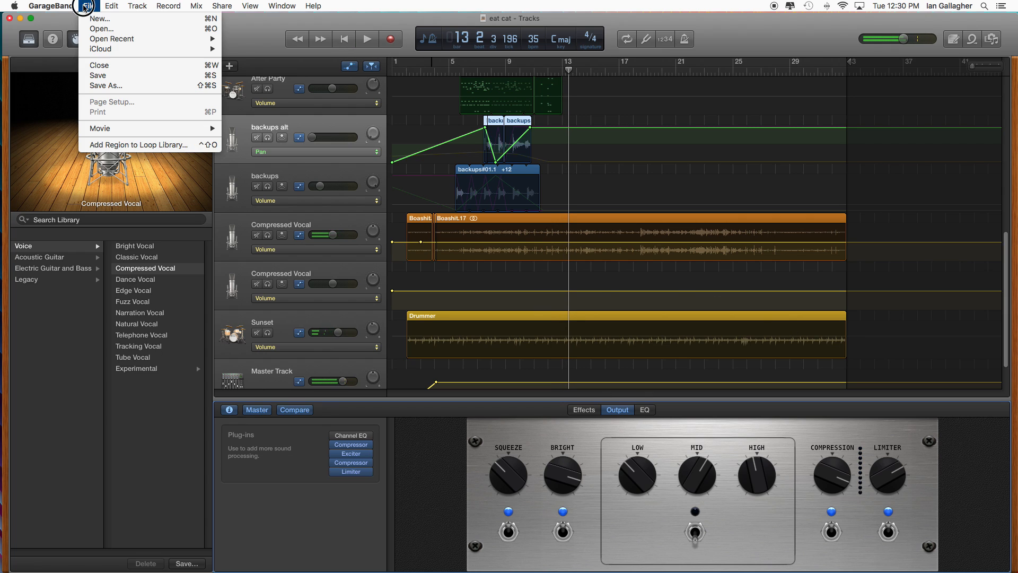
left_click(93, 71)
left_click(20, 44)
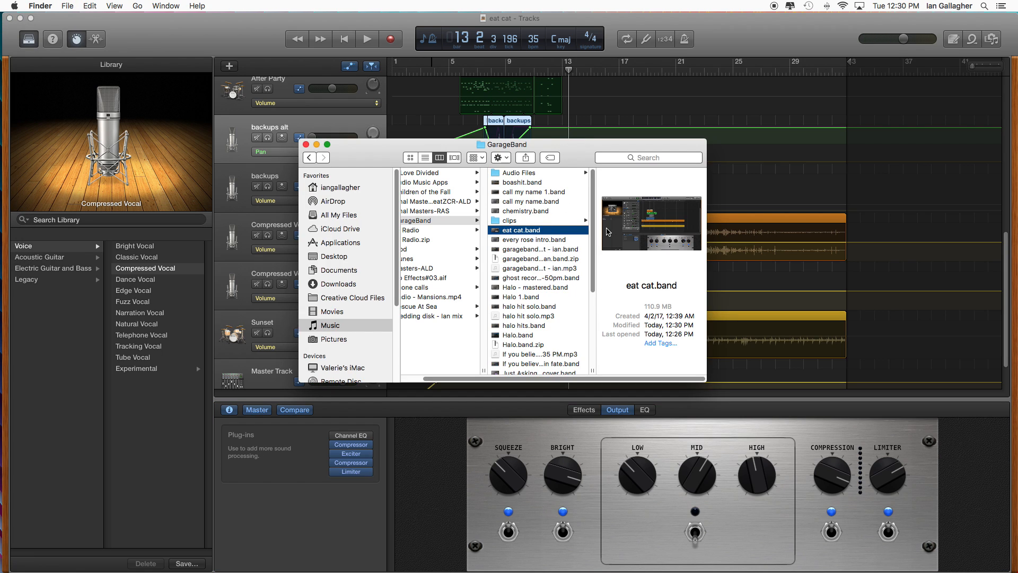
scroll(589, 296, "down", 5)
left_click(530, 333)
left_click_drag(623, 319, 652, 320)
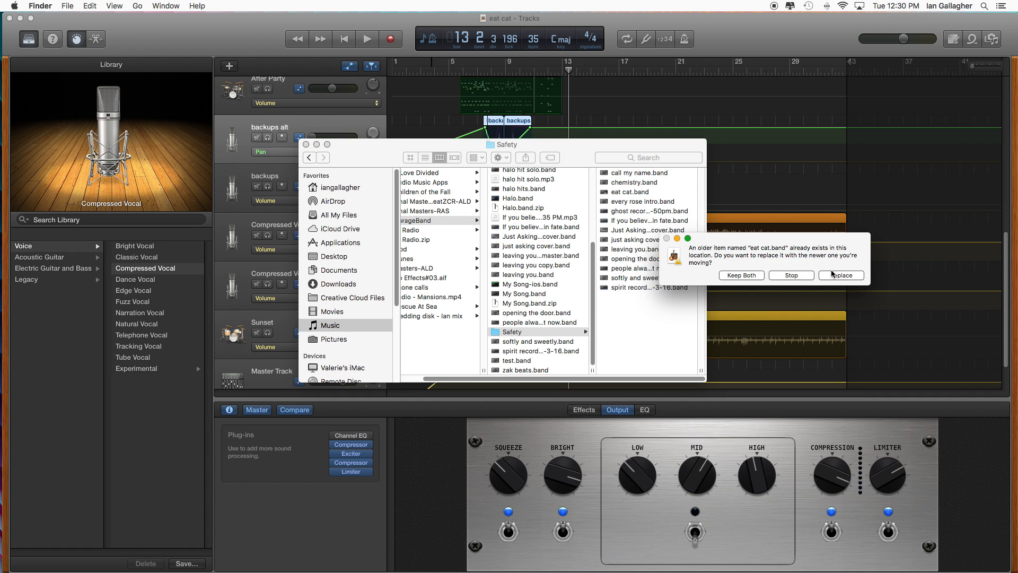
left_click(841, 275)
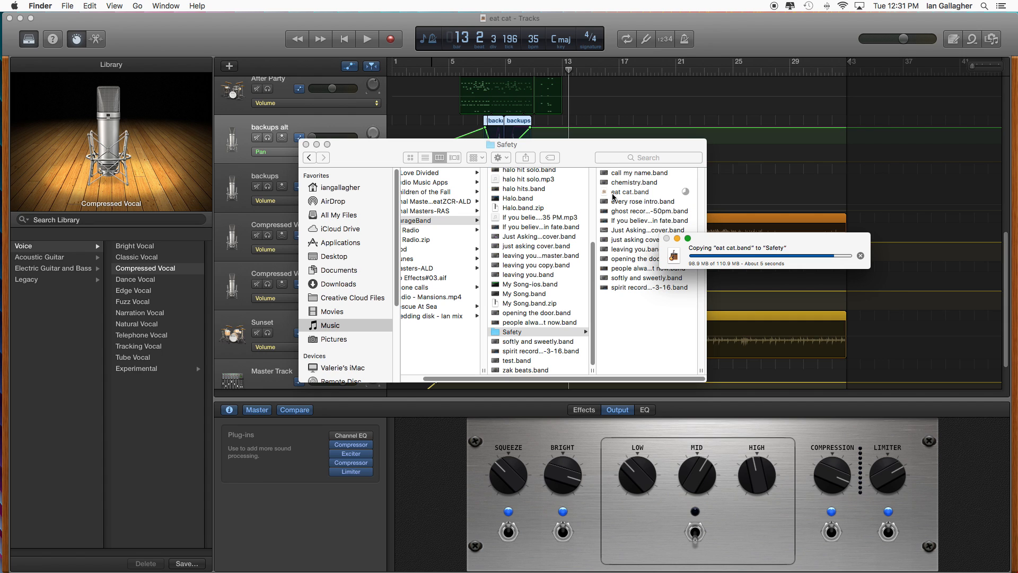
left_click(318, 144)
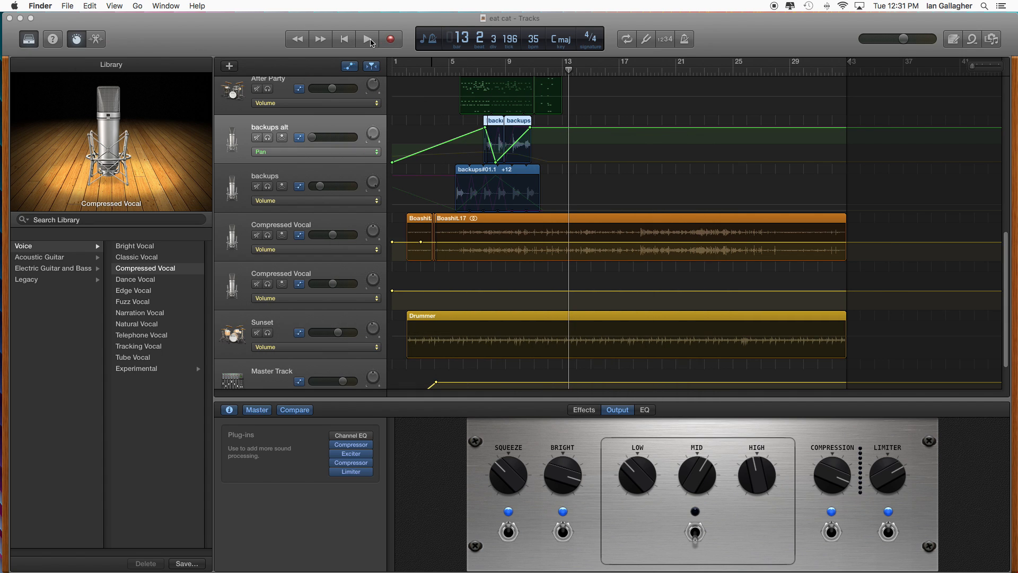
left_click(352, 42)
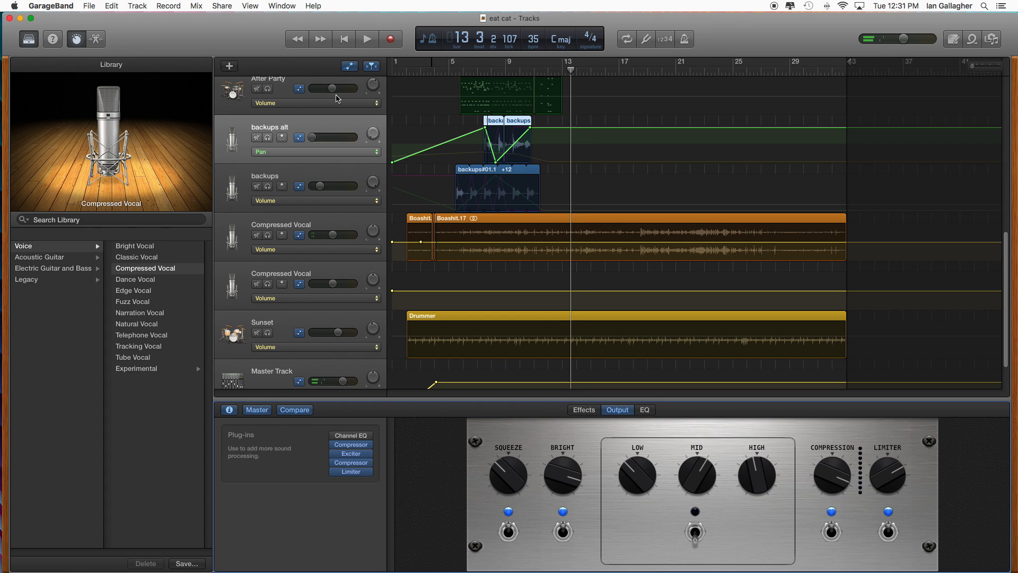
scroll(334, 82, "up", 1)
left_click(279, 98)
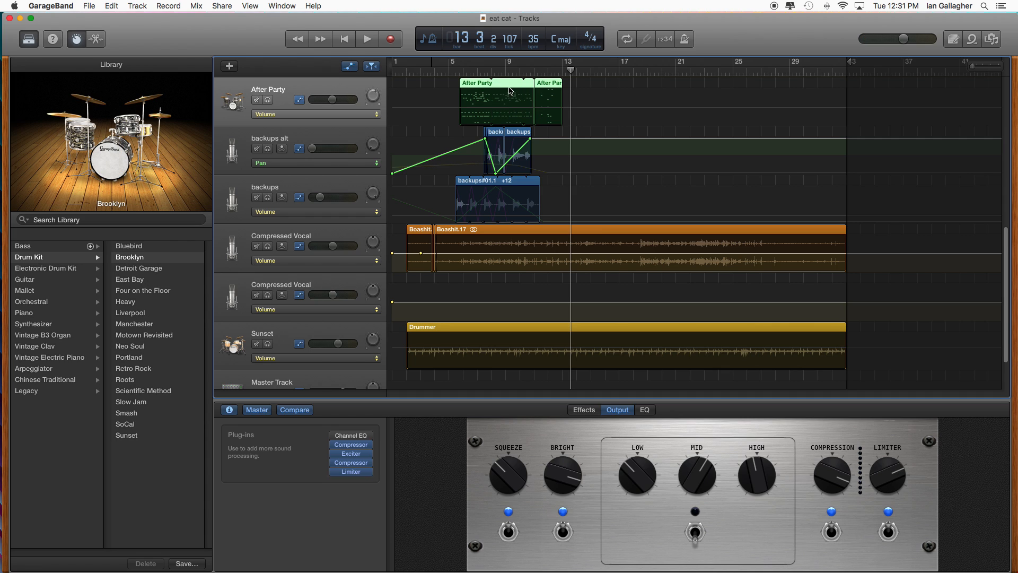
left_click(509, 90)
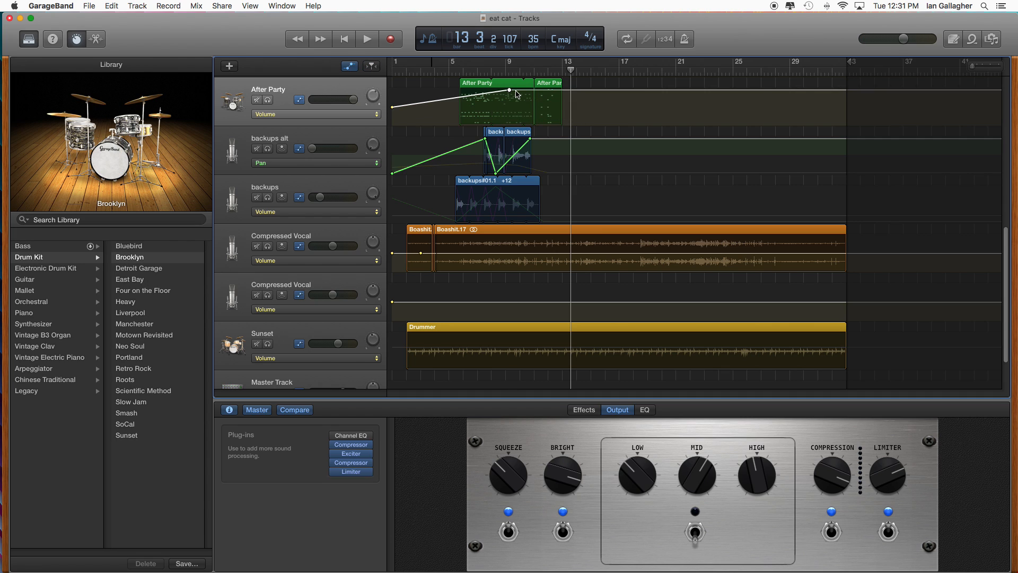
key("super+z")
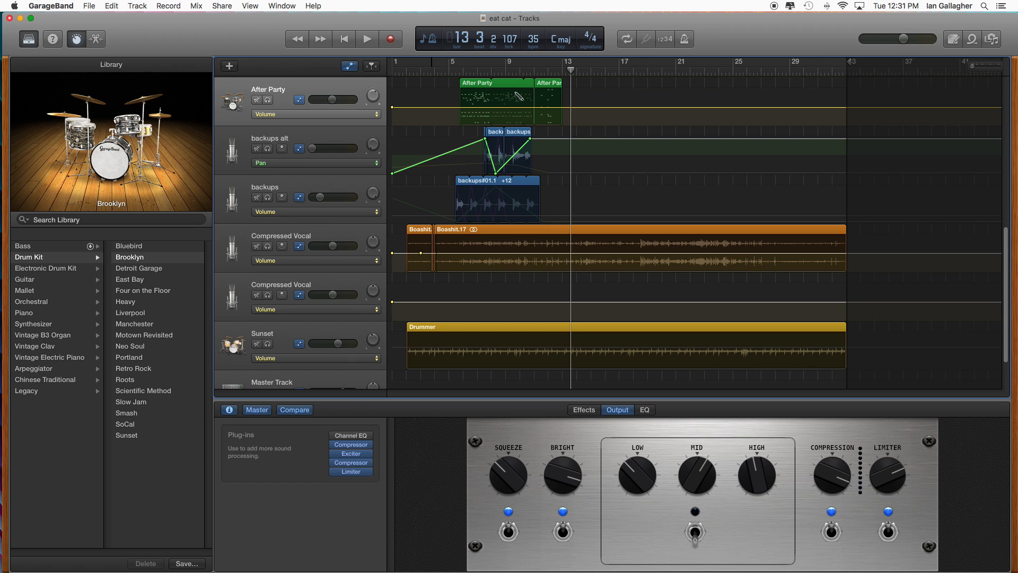
- Hide the track automation, and open the After Party regions in the piano roll to audition them in isolation
left_click(350, 68)
left_click(515, 184)
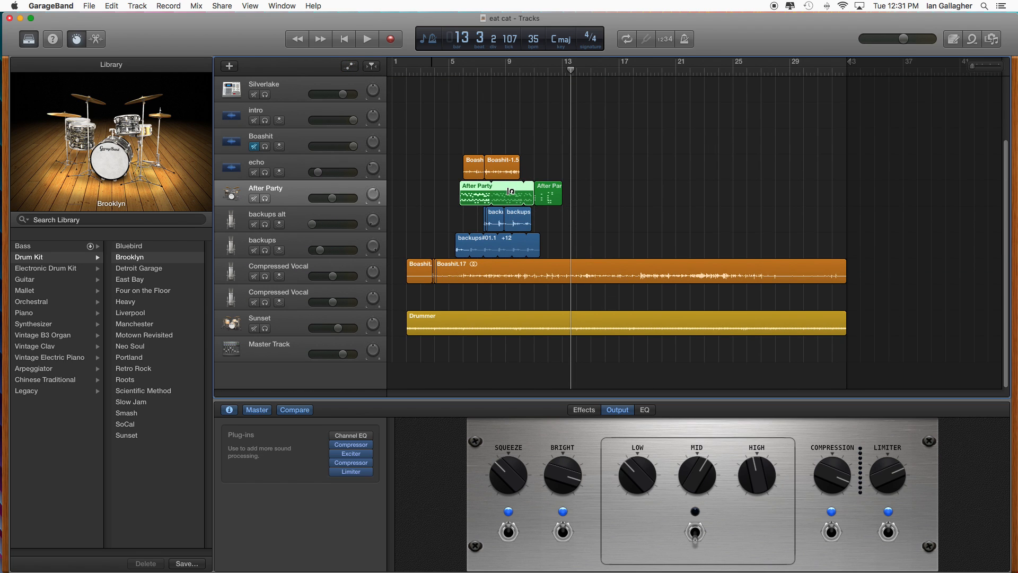
double_click(508, 199)
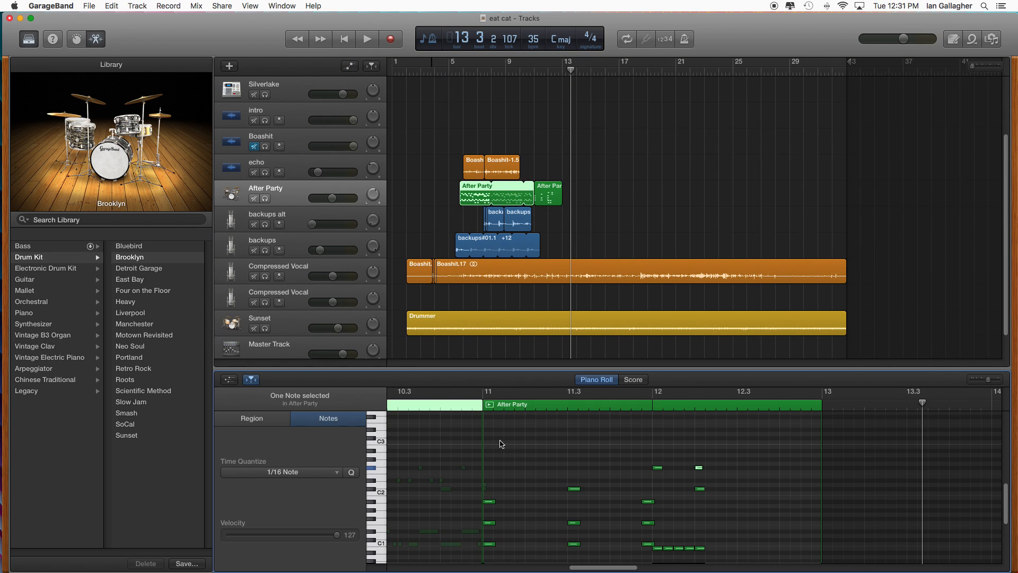
left_click(490, 405)
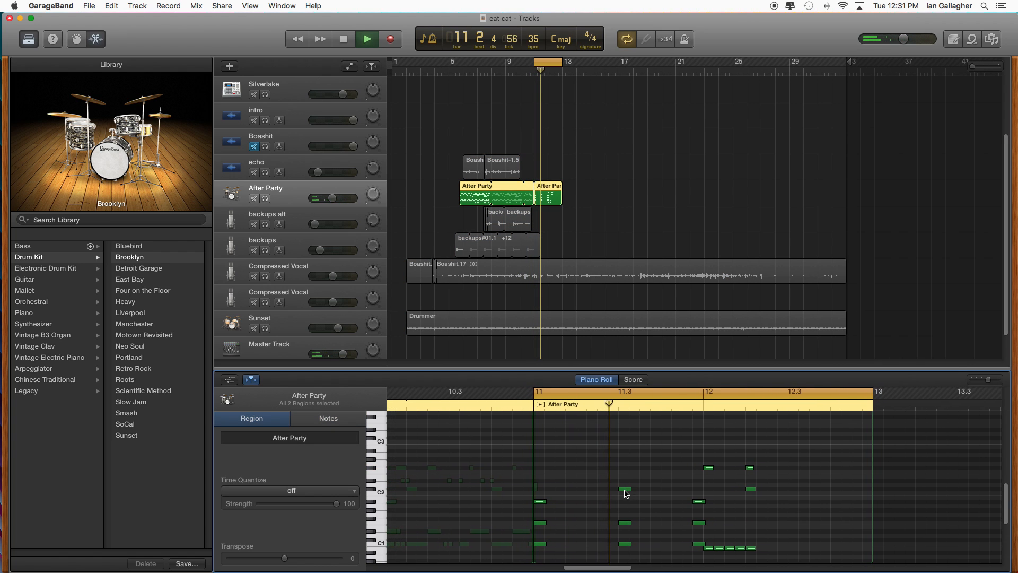
key("space")
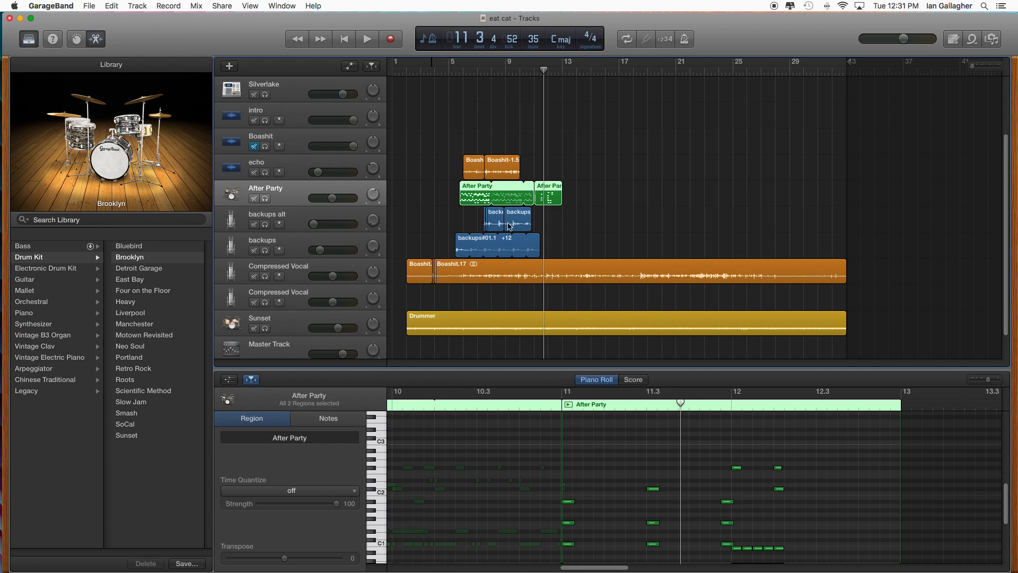
- Move the playhead to bar 14 and save the project
left_click_drag(577, 72, 580, 136)
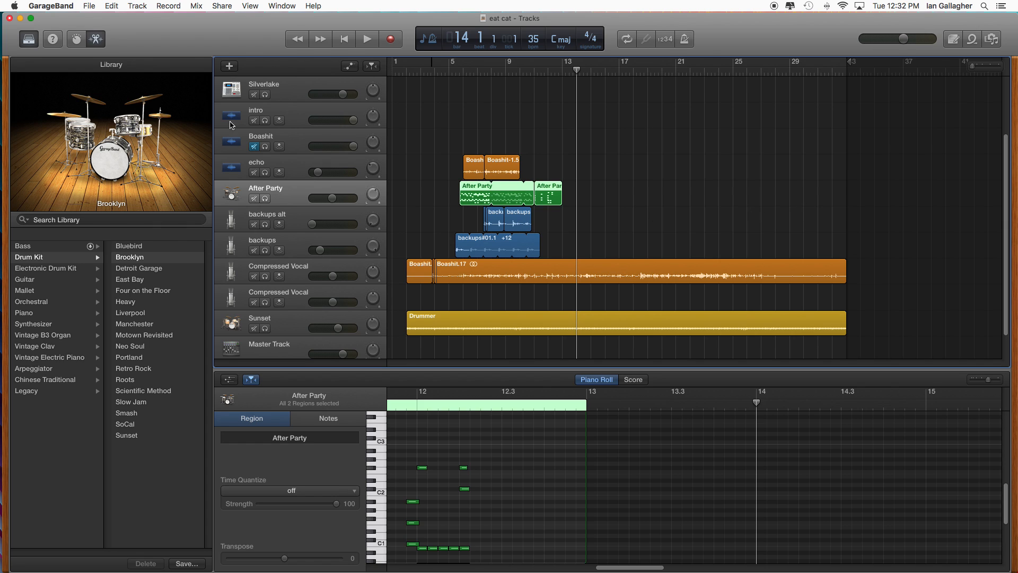
left_click(89, 6)
left_click(133, 79)
left_click(88, 7)
left_click(1, 63)
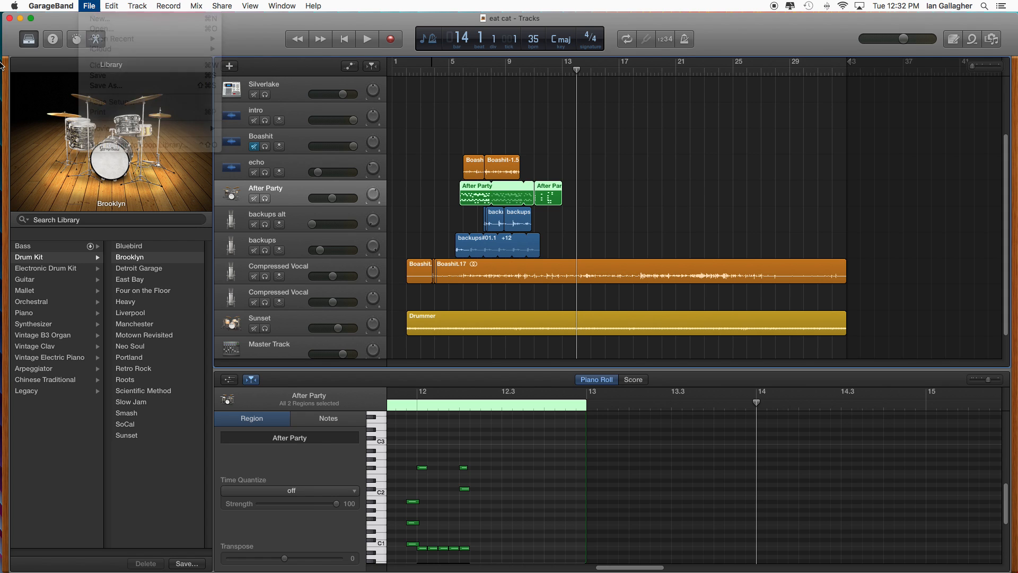
- Copy eat cat.band into the Safety folder in Finder, replacing the older version, and minimize the Finder window
left_click(5, 48)
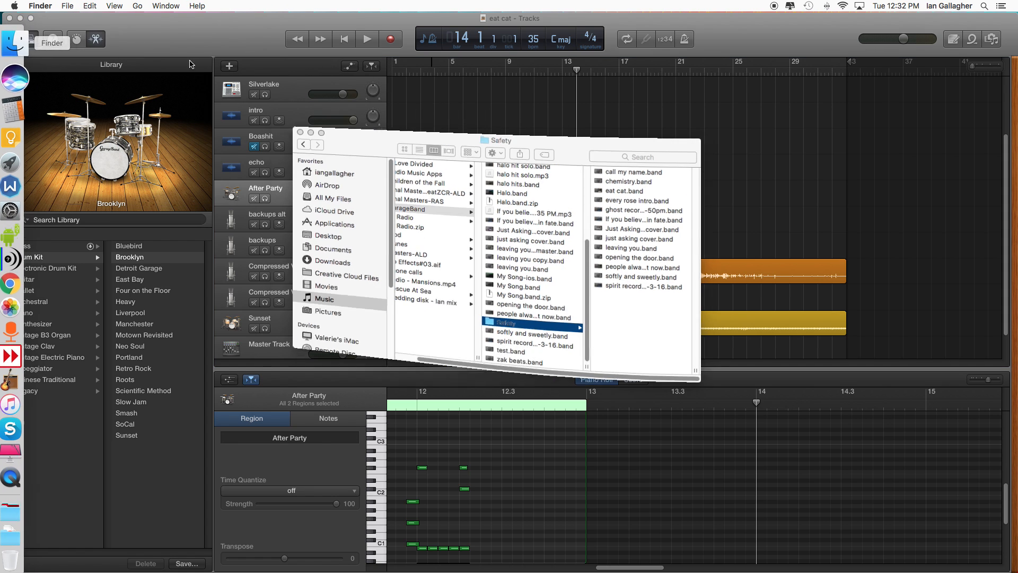
left_click_drag(593, 265, 592, 197)
left_click(524, 220)
scroll(531, 225, "down", 5)
left_click(517, 332)
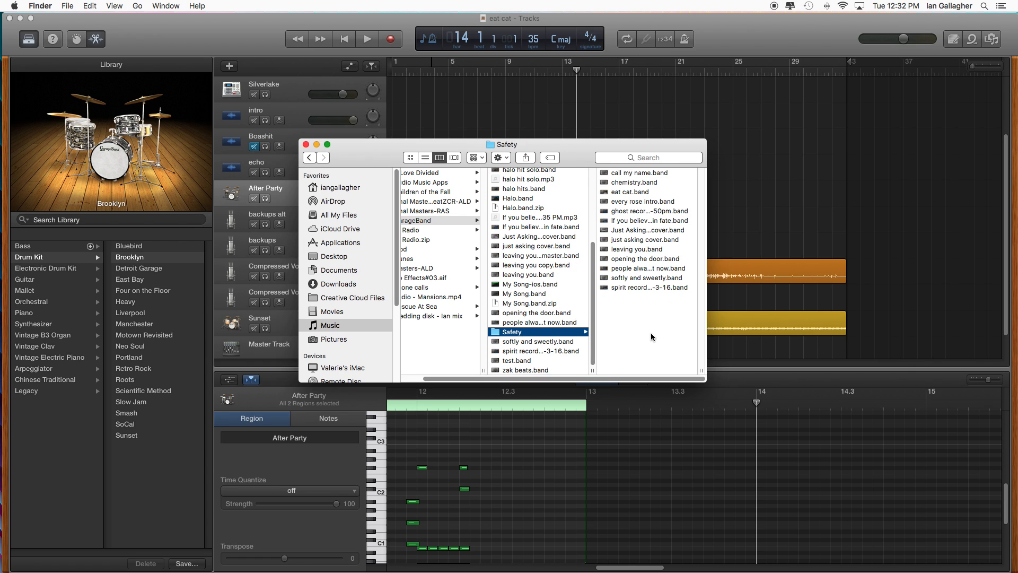
key("super+v")
left_click(839, 278)
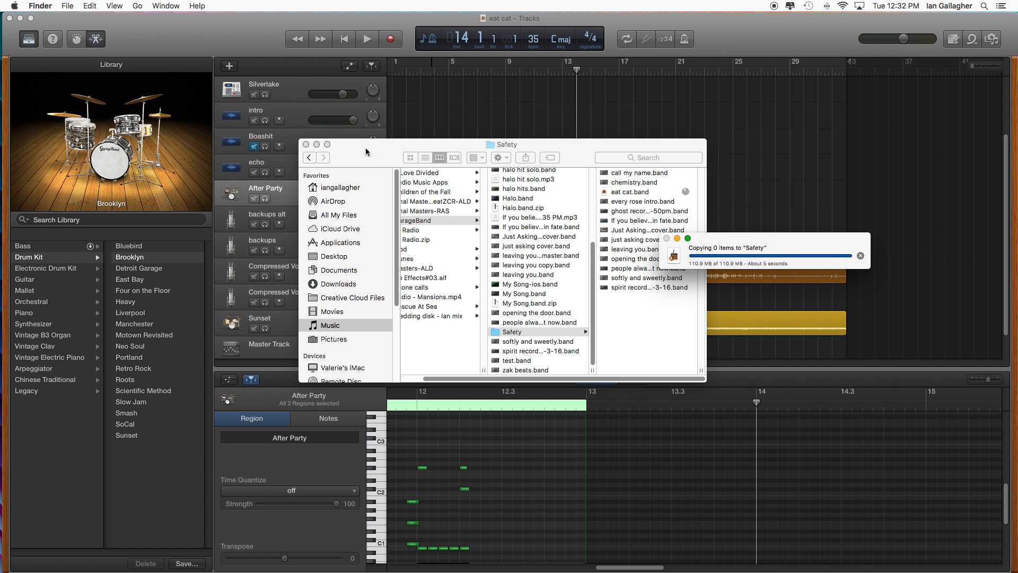
left_click(318, 144)
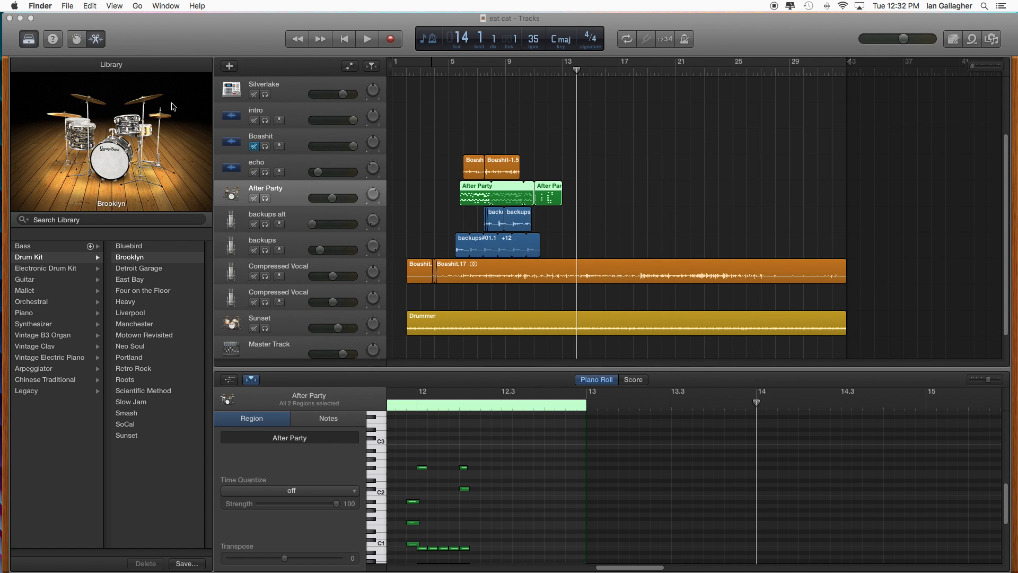
- Play the song onward from bar 14, move the playhead to about bar 18, and stop playback
mouse_move(1, 83)
left_click(367, 39)
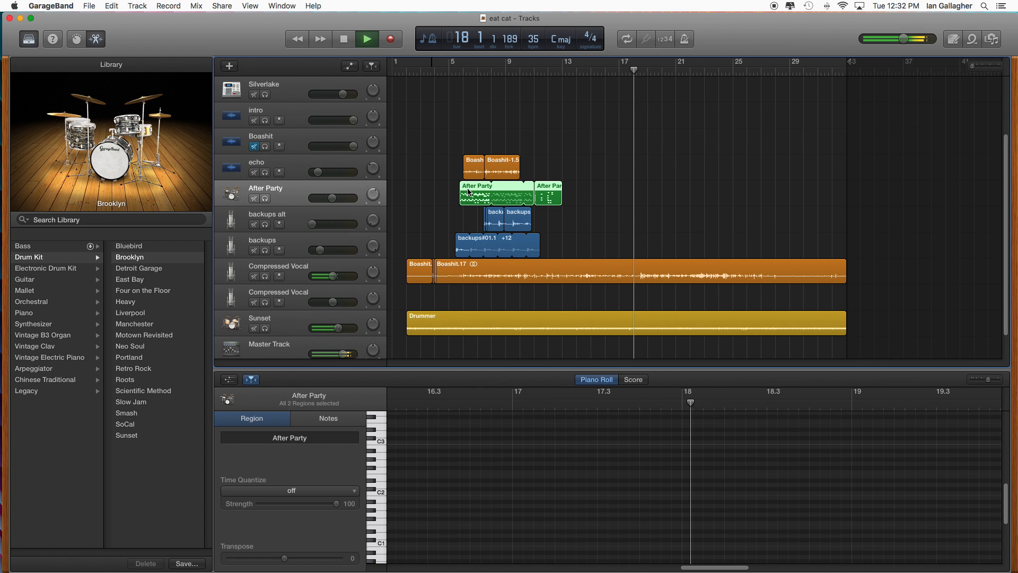
left_click_drag(463, 73, 638, 72)
key("space")
- Open the Boashit.17 vocal region in the audio editor and place the playhead at bar 18, beat 3, where its waveform gets louder
left_click(630, 274)
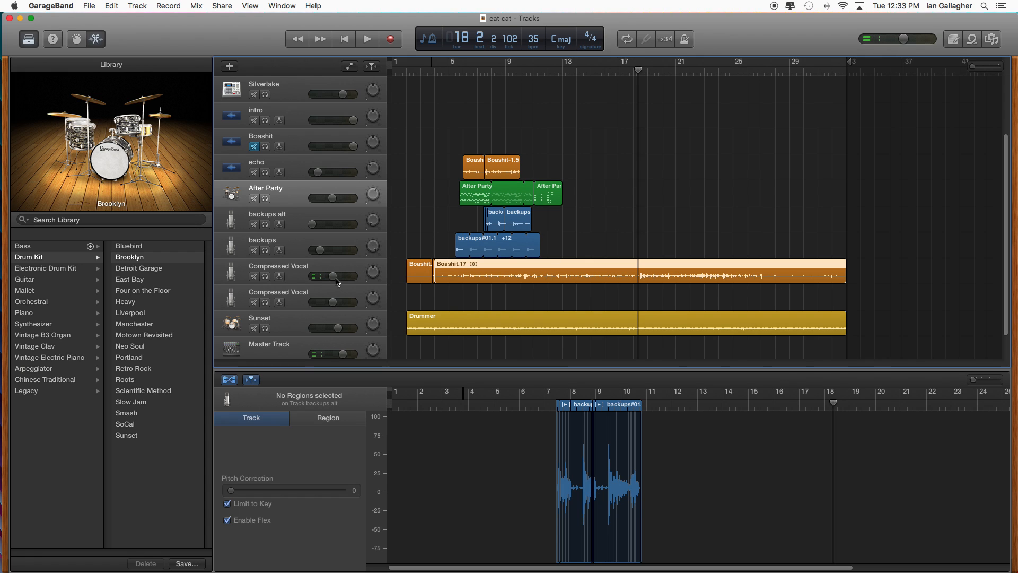
key("space")
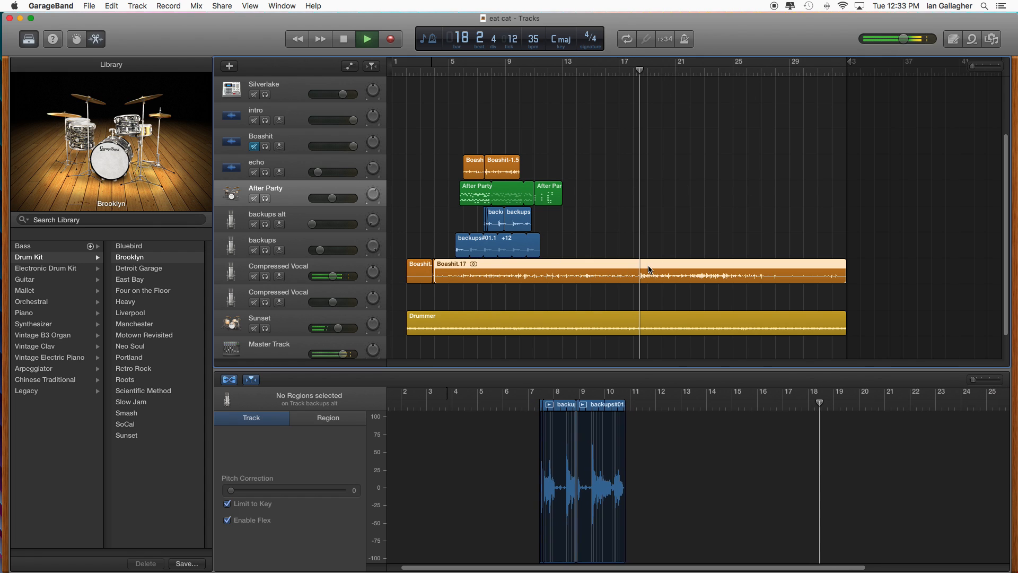
left_click(648, 270)
key("space")
left_click_drag(819, 404, 815, 404)
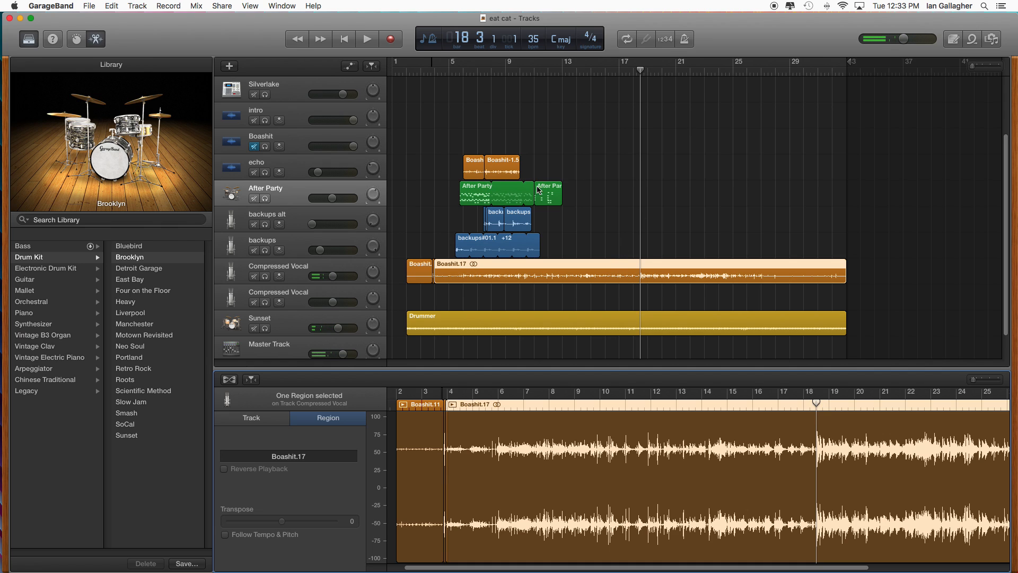
- Copy both After Party regions, paste them on the same track at bar 18, beat 3, and play from just before them
left_click(476, 201)
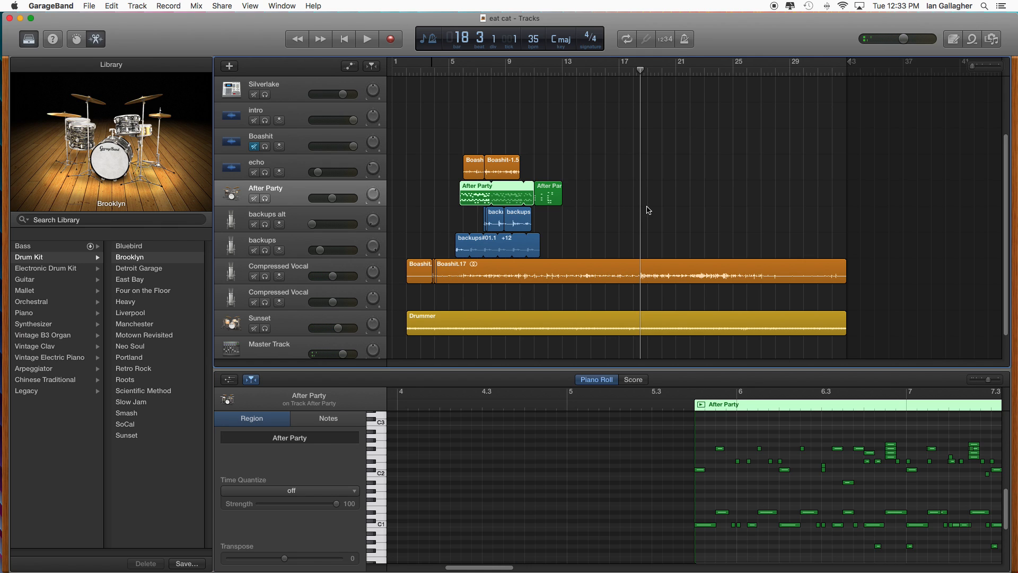
left_click_drag(587, 201, 448, 178)
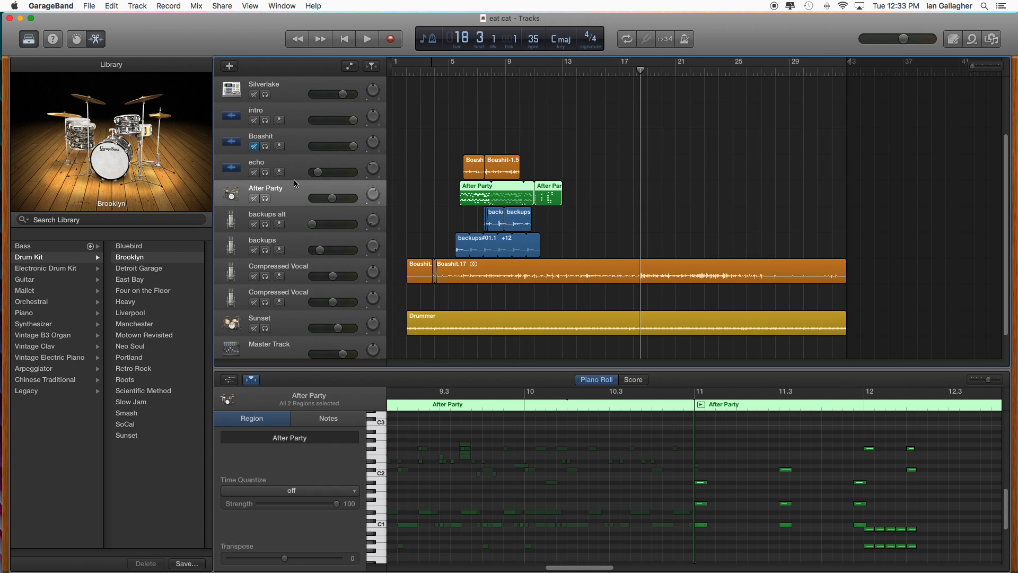
key("super+v")
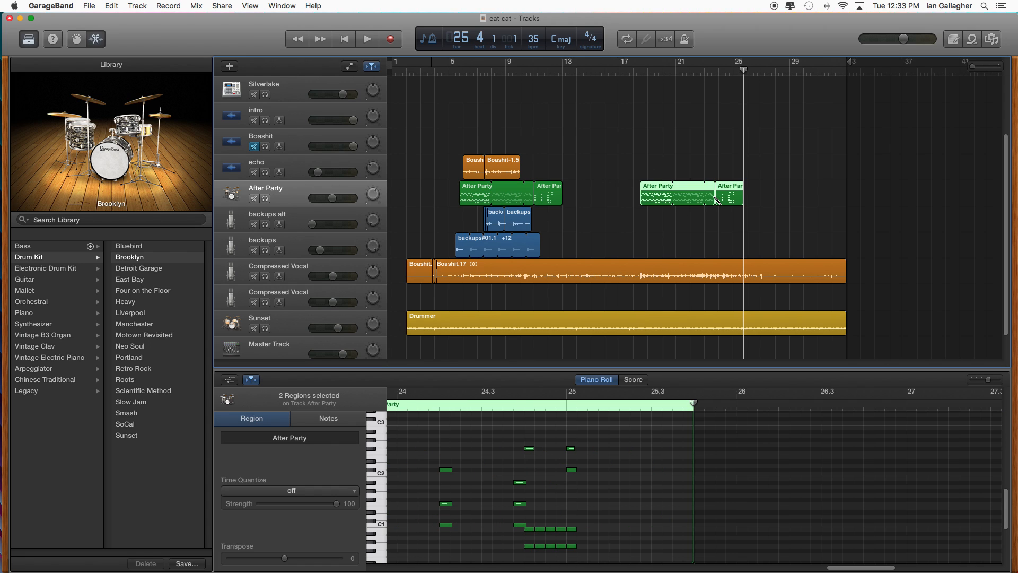
left_click(632, 71)
key("space")
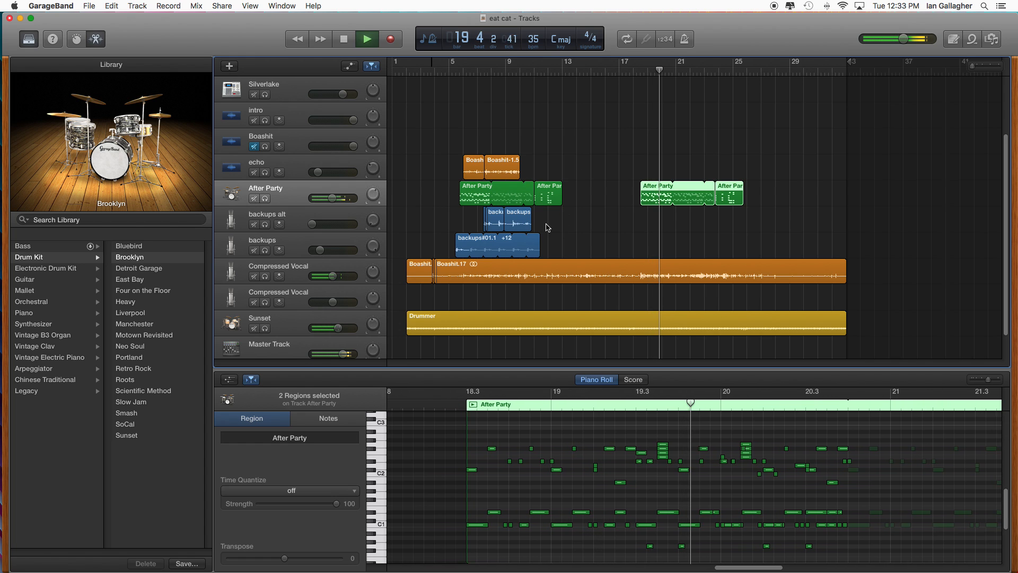
- Copy the regions of the backups and backups alt tracks, paste them onto the same tracks around bar 20, and stop playback
left_click_drag(558, 249, 449, 224)
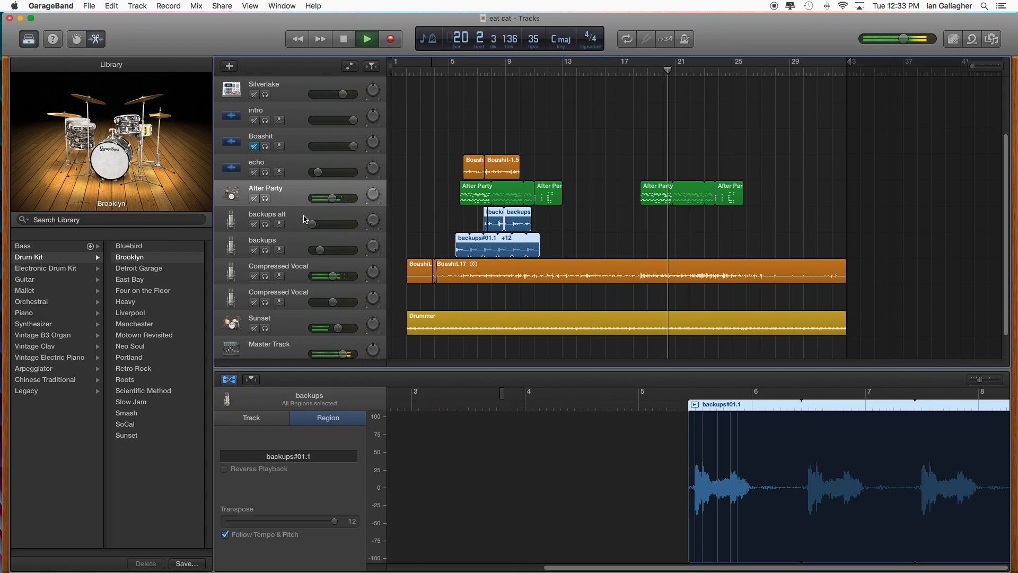
left_click(296, 246)
key("super+v")
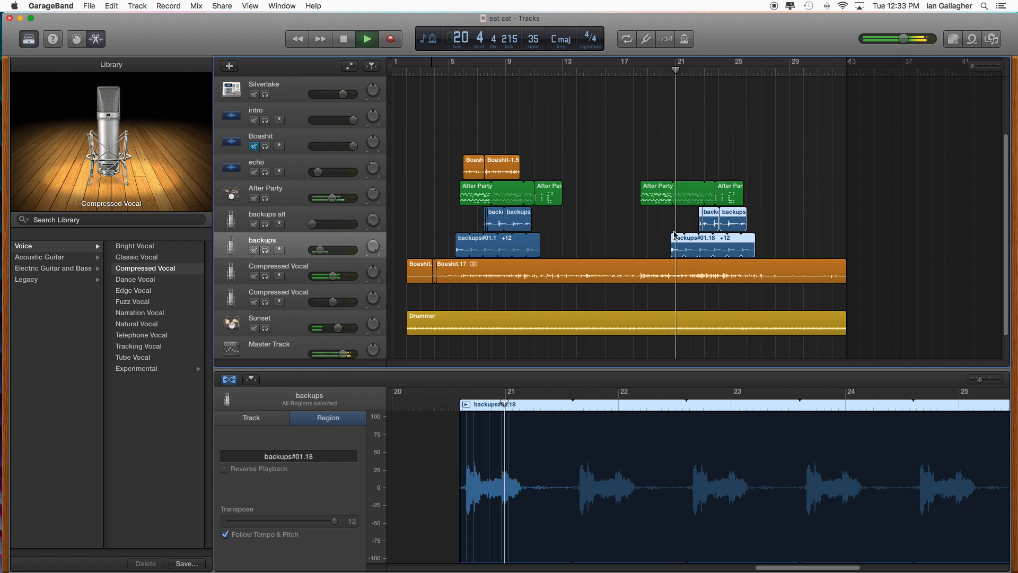
key("space")
- Shift the pasted backups and backups alt regions slightly earlier so the backups copy starts at bar 20, beat 3
left_click_drag(657, 213, 752, 252)
left_click_drag(461, 78, 455, 74)
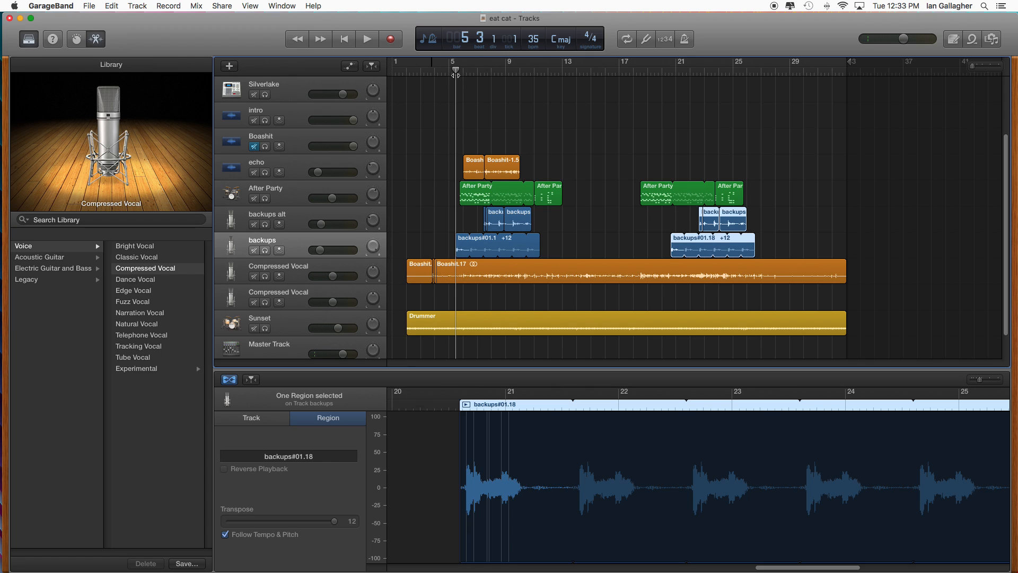
left_click_drag(647, 78, 669, 75)
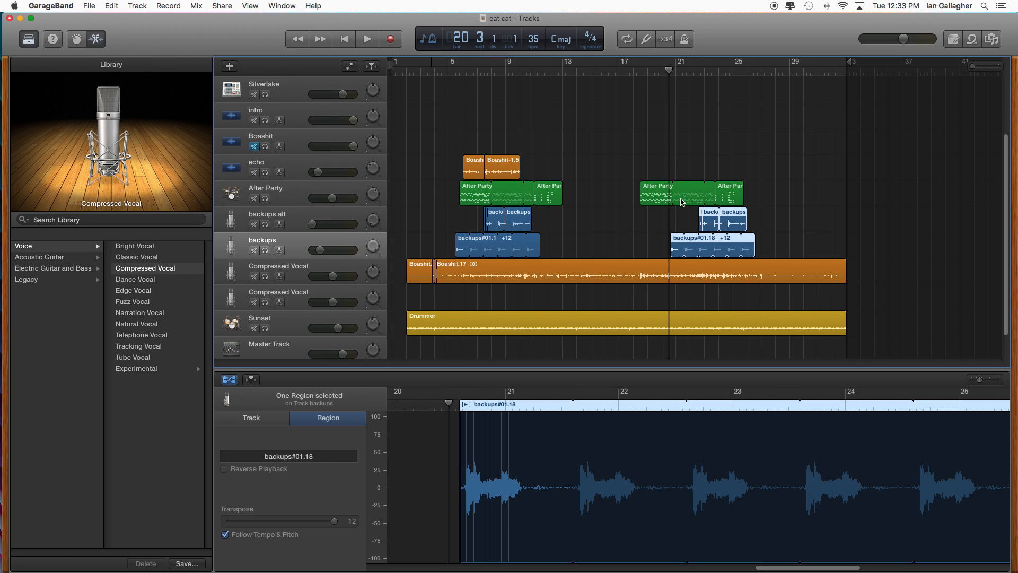
left_click_drag(677, 240, 675, 240)
left_click(113, 6)
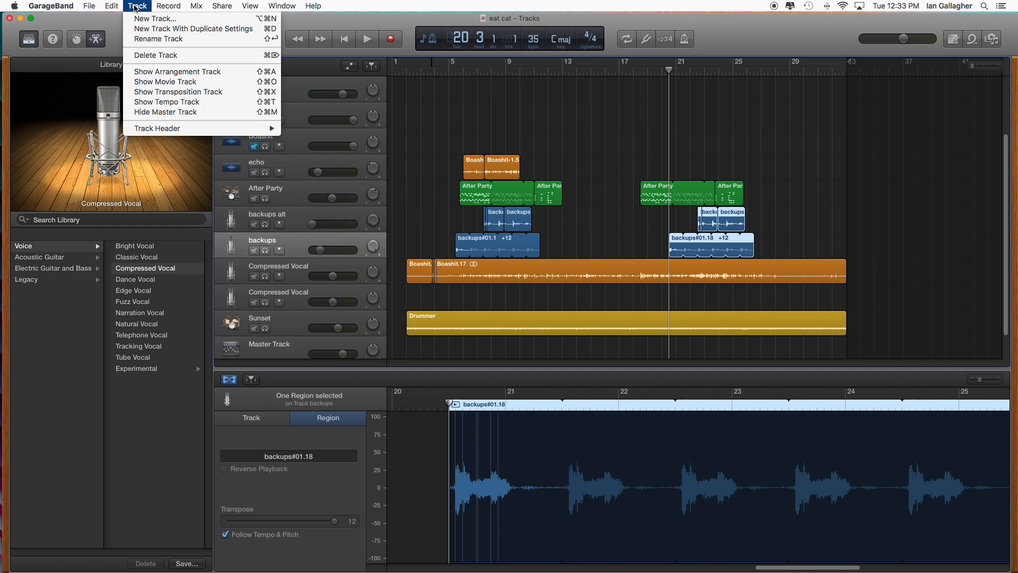
left_click(609, 70)
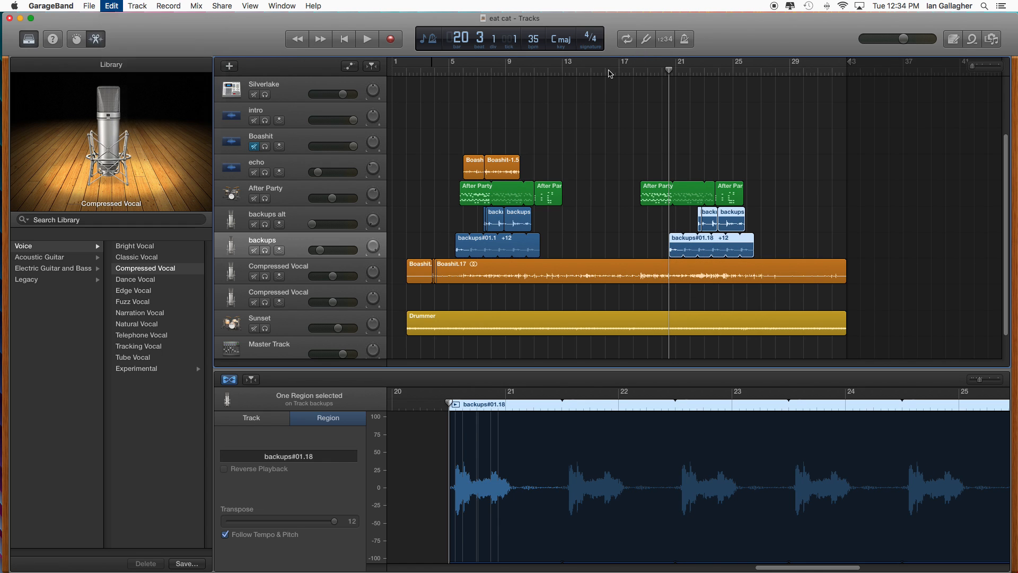
left_click(426, 42)
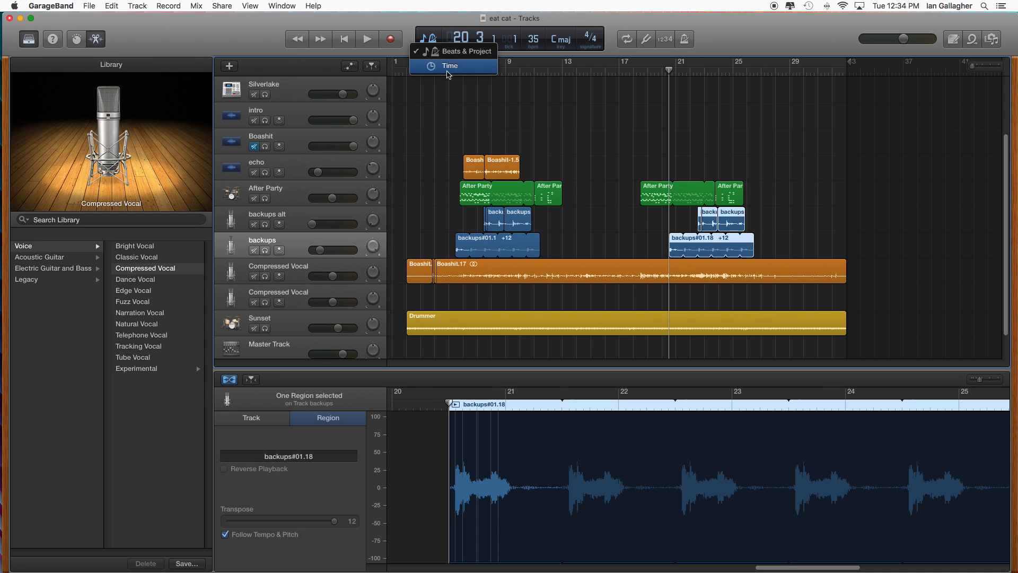
left_click(442, 53)
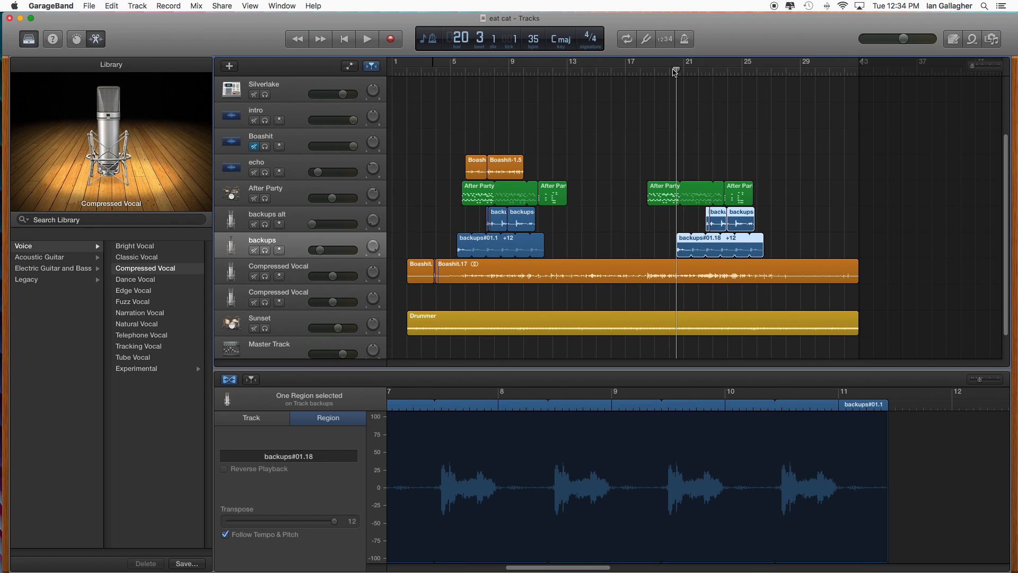
- Play the pasted section from about bar 18 and lower the master volume slightly
mouse_move(676, 70)
left_mouse_down()
mouse_move(639, 71)
mouse_move(683, 71)
left_mouse_up()
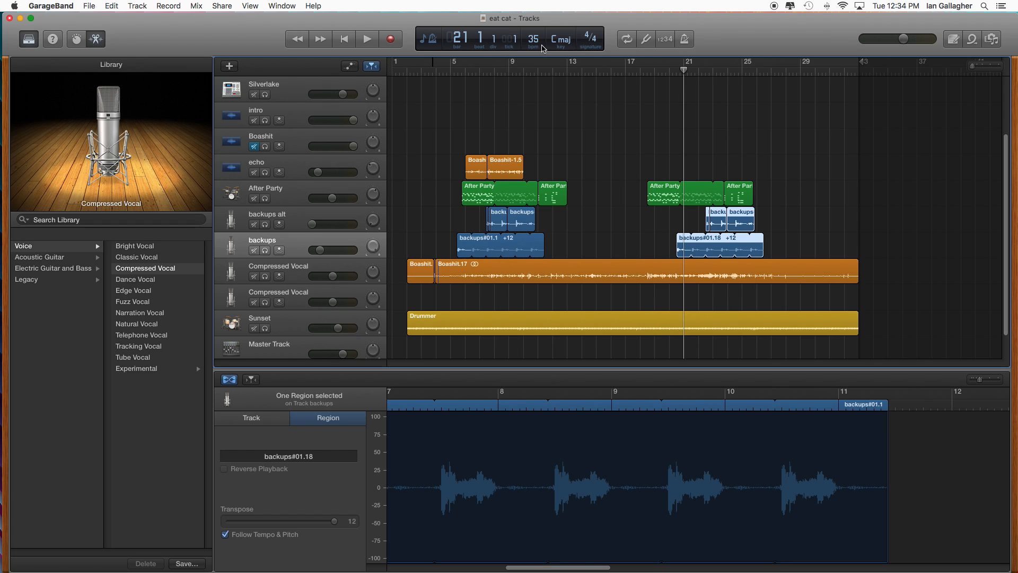
left_click_drag(618, 70, 639, 76)
key("space")
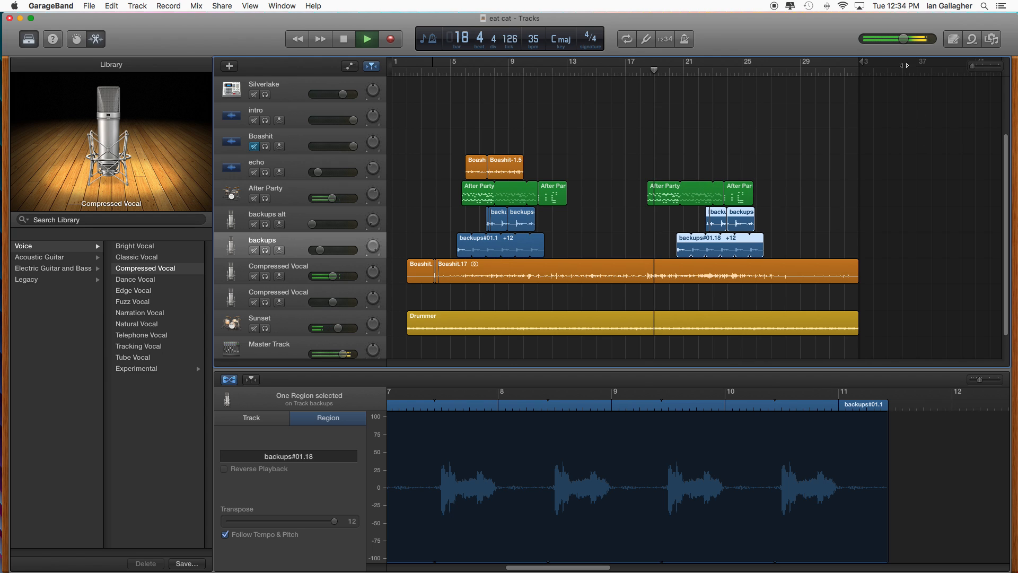
left_click_drag(905, 42, 902, 42)
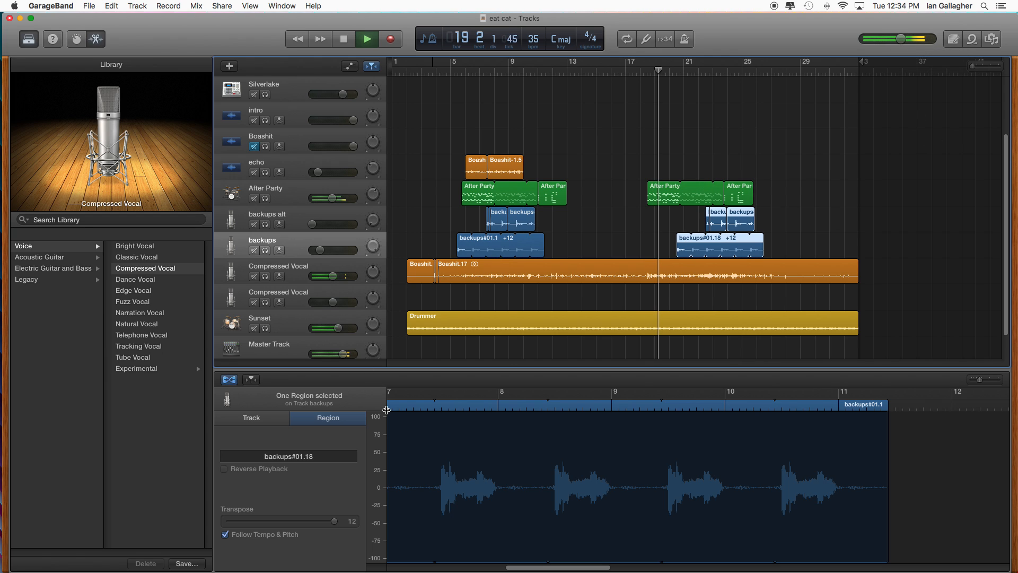
- Select the Master Track and apply the Psychedelic preset from the Experimental factory patches
left_click(281, 352)
left_click(321, 417)
left_click(260, 419)
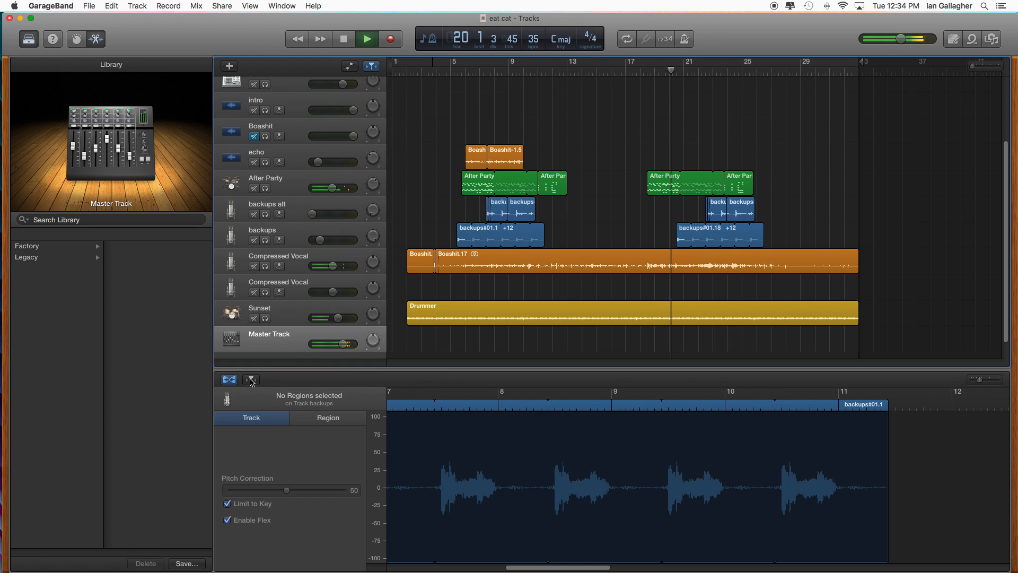
left_click(80, 247)
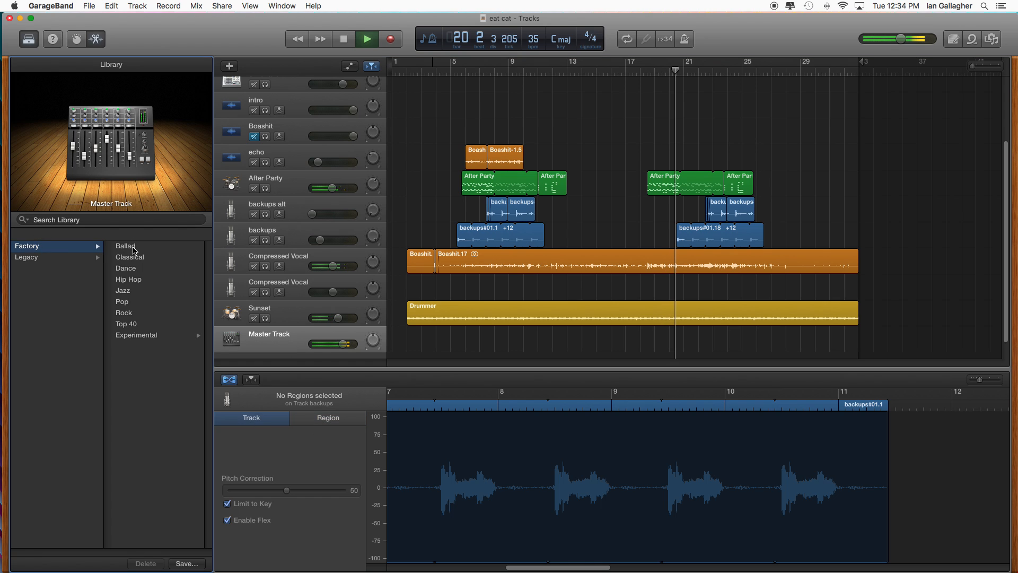
left_click(147, 335)
left_click(134, 248)
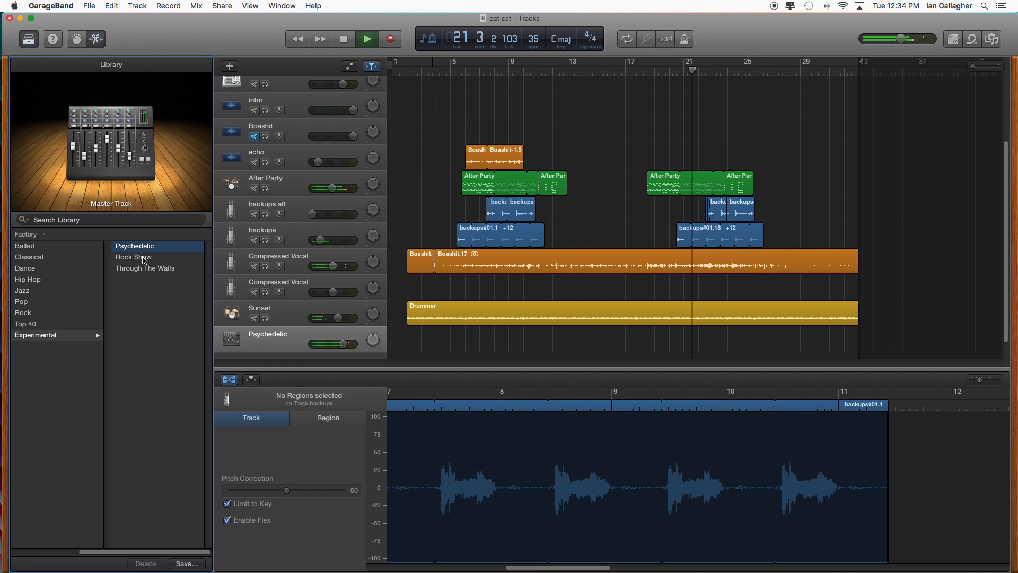
- Set the backups track's Pitch Correction to 15 and turn off Limit to Key
left_click_drag(287, 489, 247, 492)
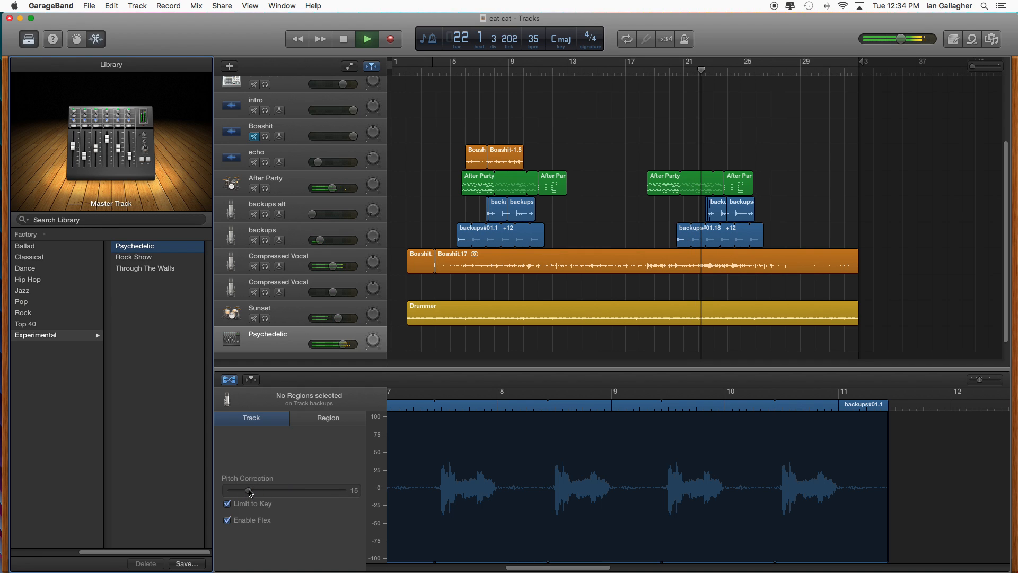
left_click(228, 504)
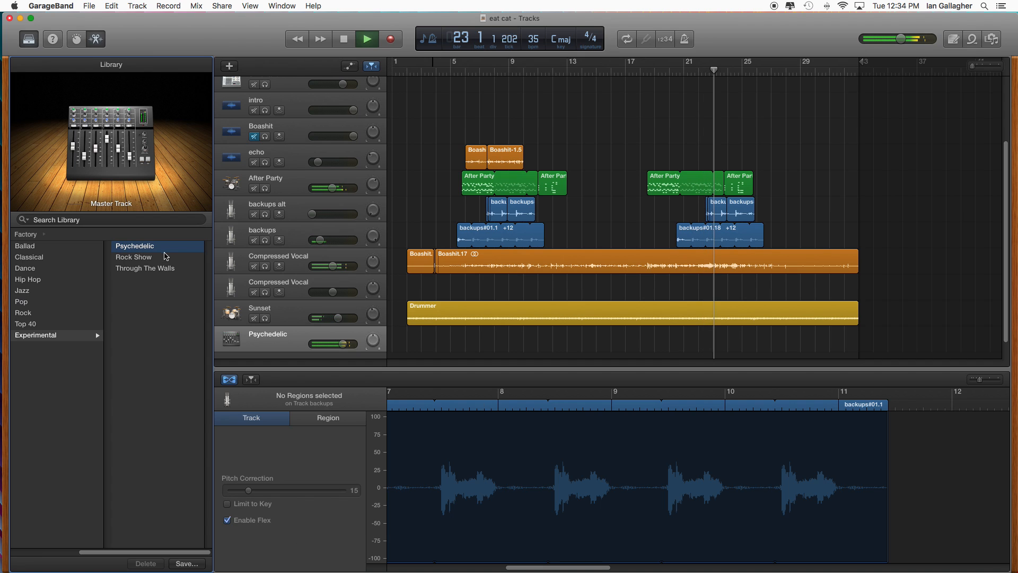
- Audition the Rock Show and Through The Walls presets on the master track, and return to Psychedelic
left_click(140, 258)
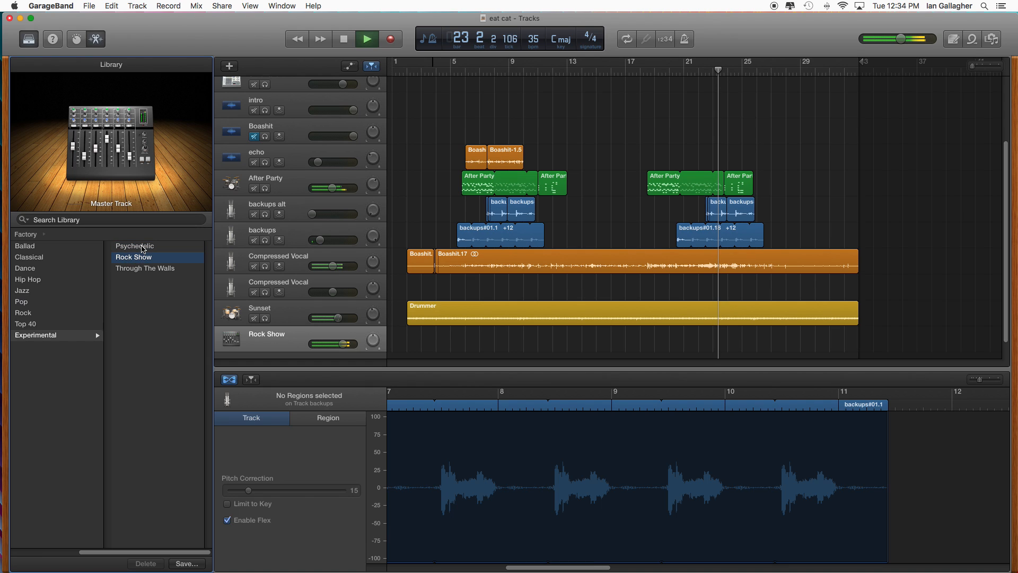
left_click(140, 246)
left_click(146, 268)
left_click(140, 248)
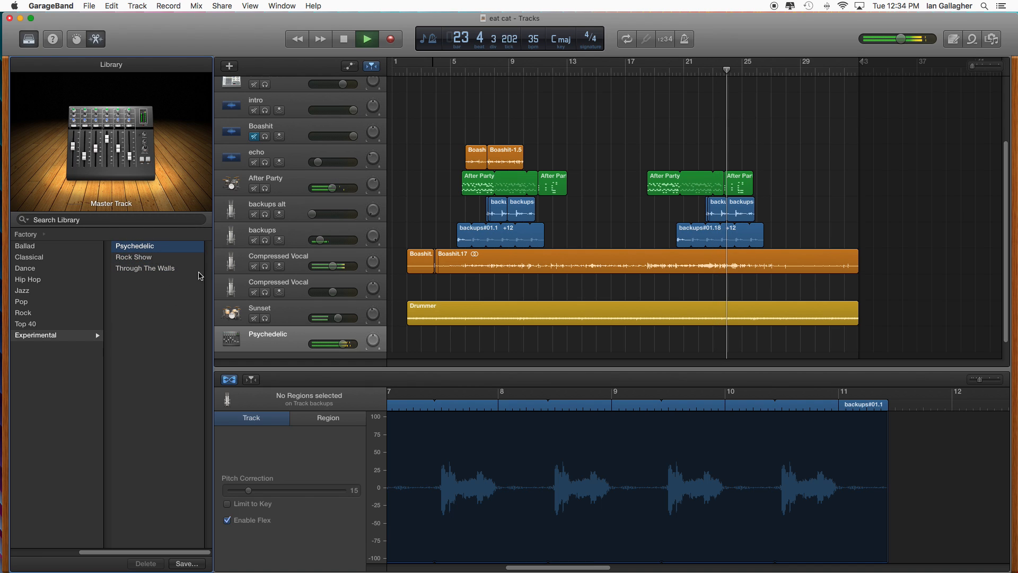
- Audition the Dance and Pop factory presets on the master track, replay from bar 21, and apply the Rock preset
left_click(32, 268)
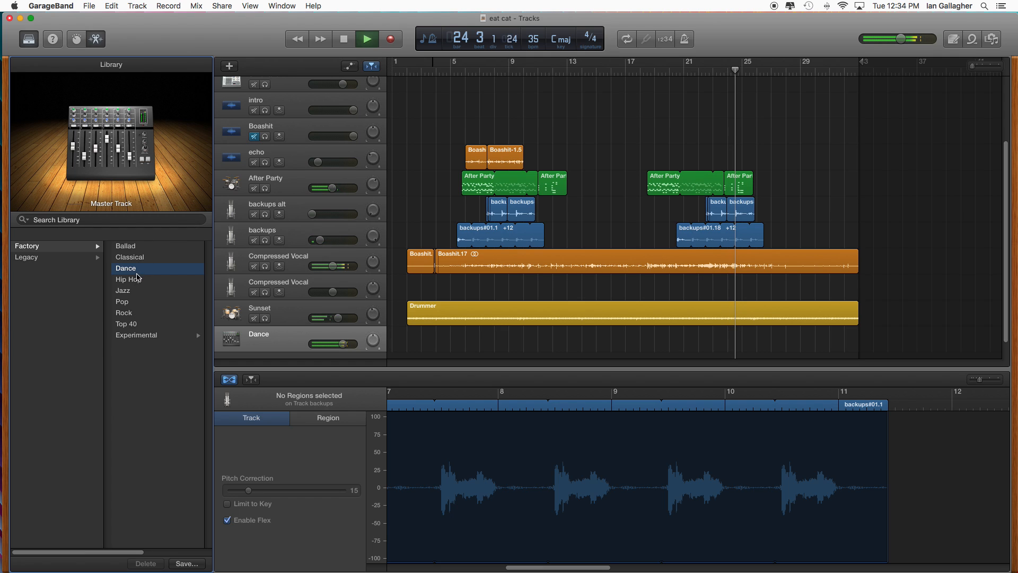
left_click(127, 302)
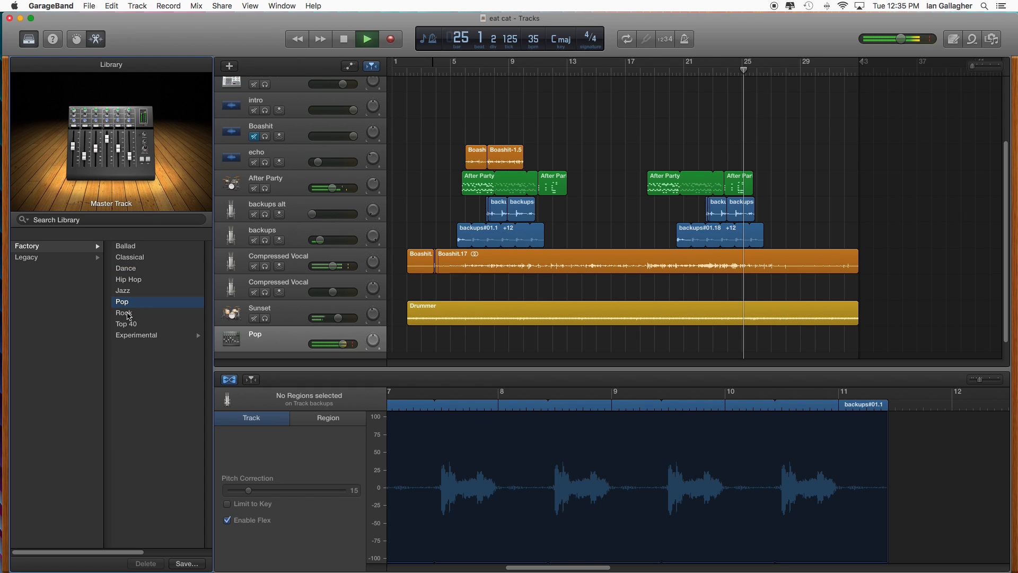
left_click(684, 69)
left_click(126, 314)
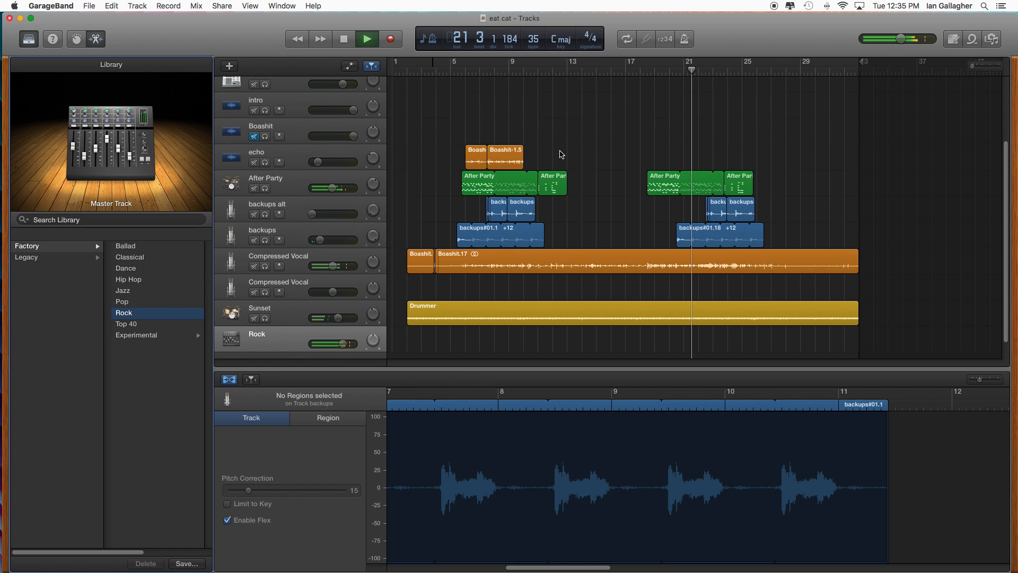
- Audition the Top 40 factory preset on the master track from about bar 20, and switch to Experimental's Psychedelic preset
left_click(137, 327)
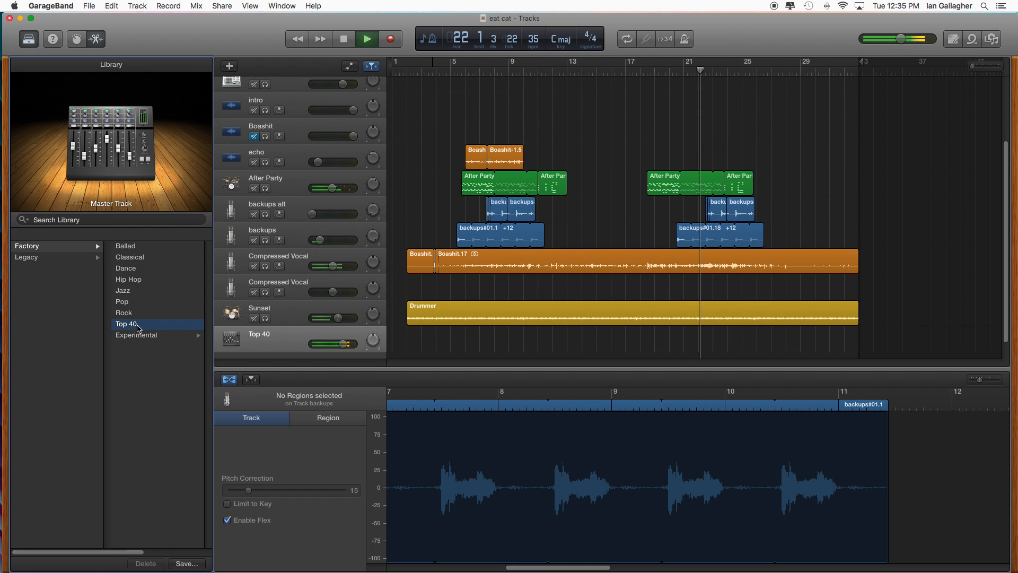
left_click(668, 69)
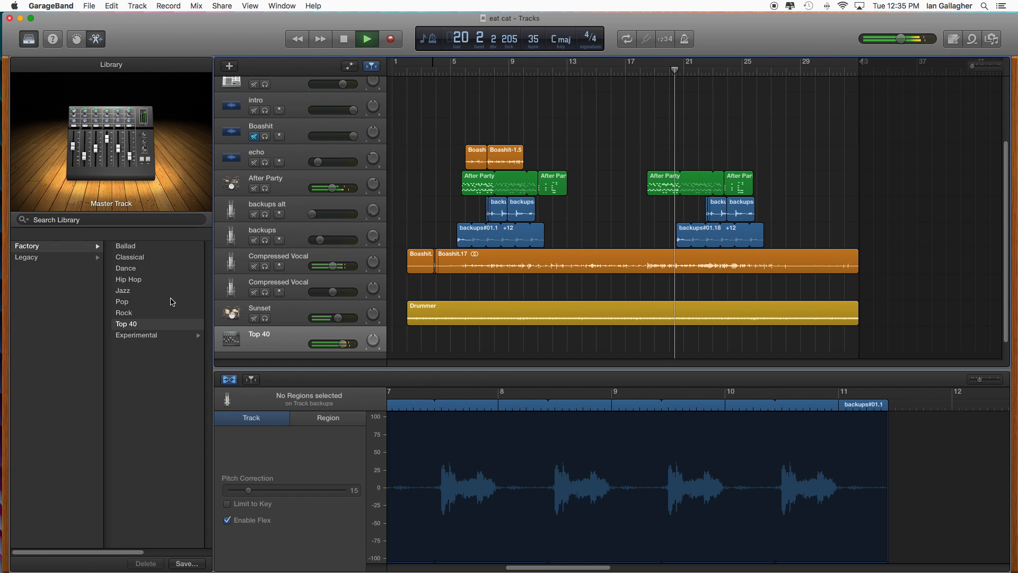
left_click(151, 335)
left_click(136, 246)
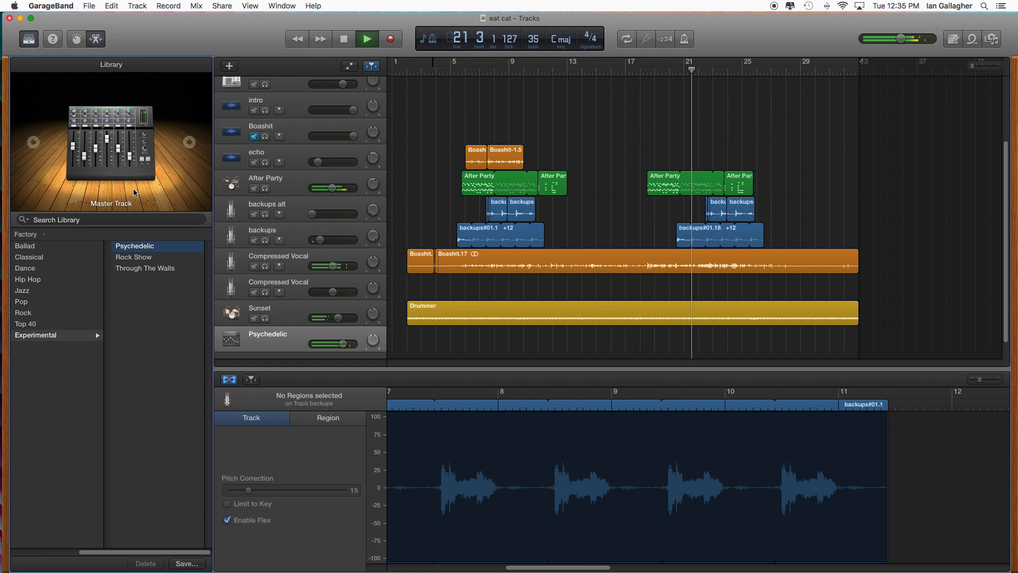
- Raise the master track's volume slightly, and reapply the Top 40 factory preset
left_click(276, 341)
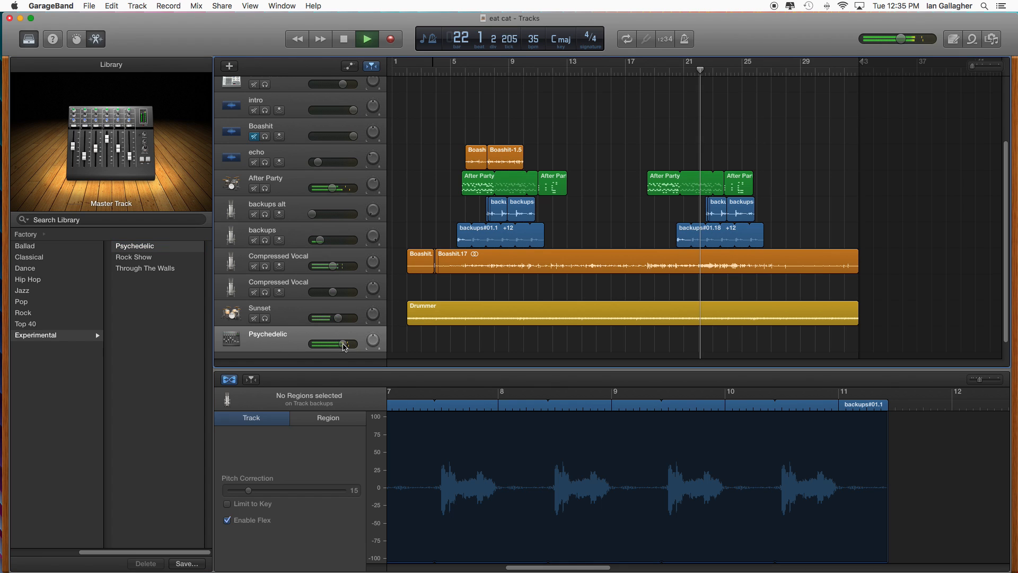
mouse_move(343, 346)
left_mouse_down()
mouse_move(279, 345)
mouse_move(354, 347)
left_mouse_up()
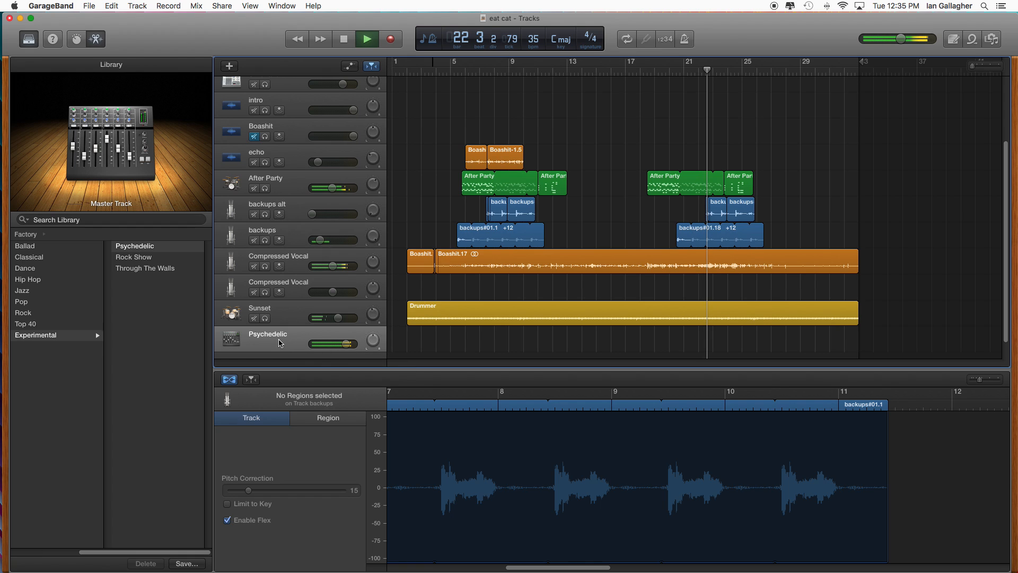
left_click(26, 234)
left_click(153, 324)
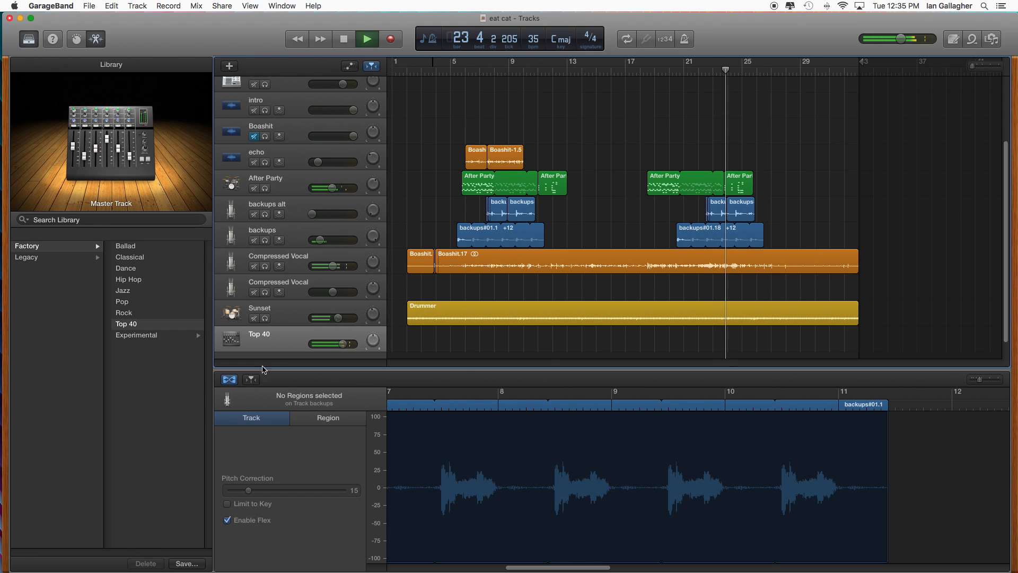
- Audition the legacy GarageBand Ambient presets Ambient Basic, Dub, Starry Night and Wide Spaces on the master track
left_click(32, 258)
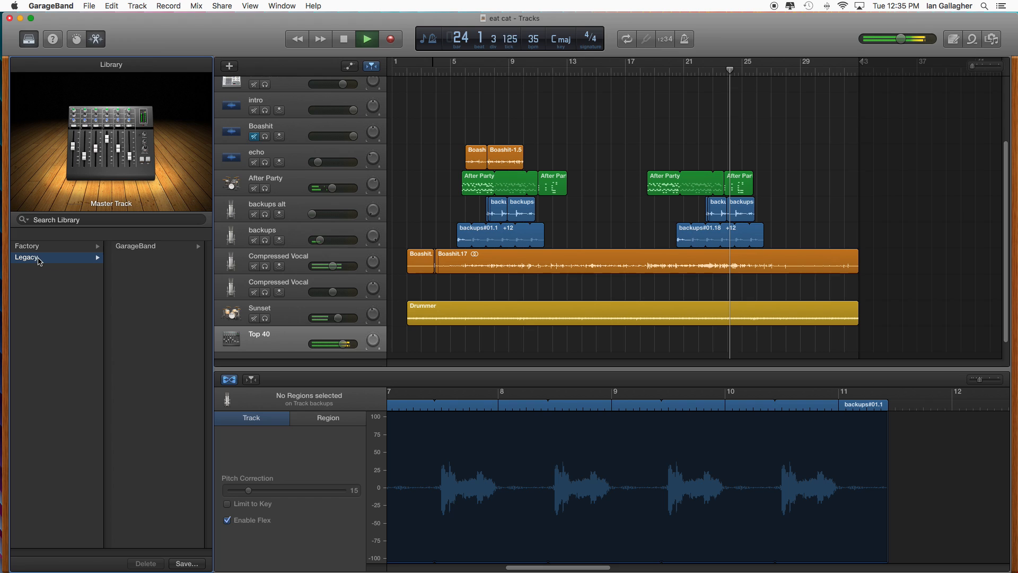
left_click(161, 248)
left_click(135, 258)
left_click(130, 246)
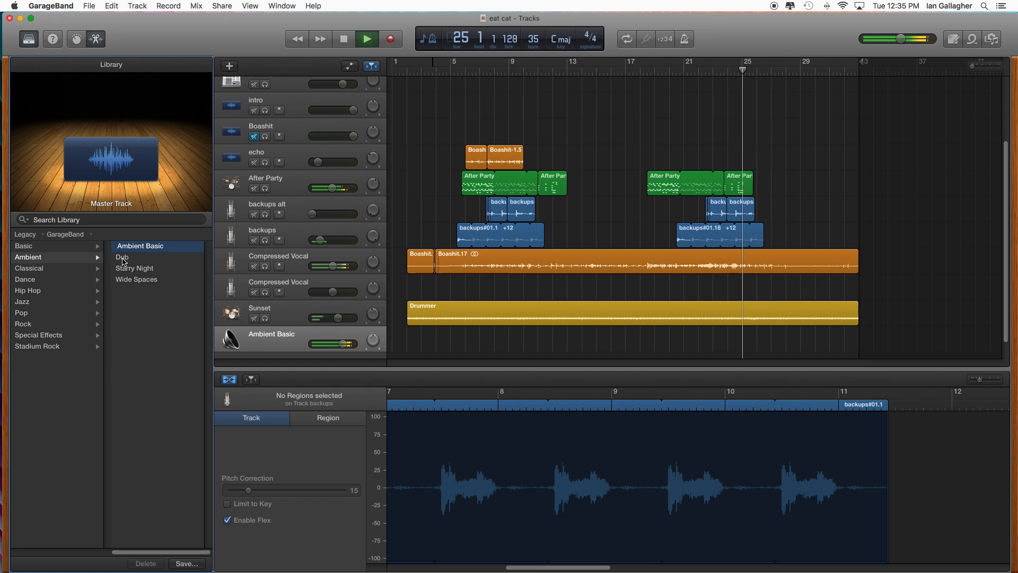
left_click(123, 258)
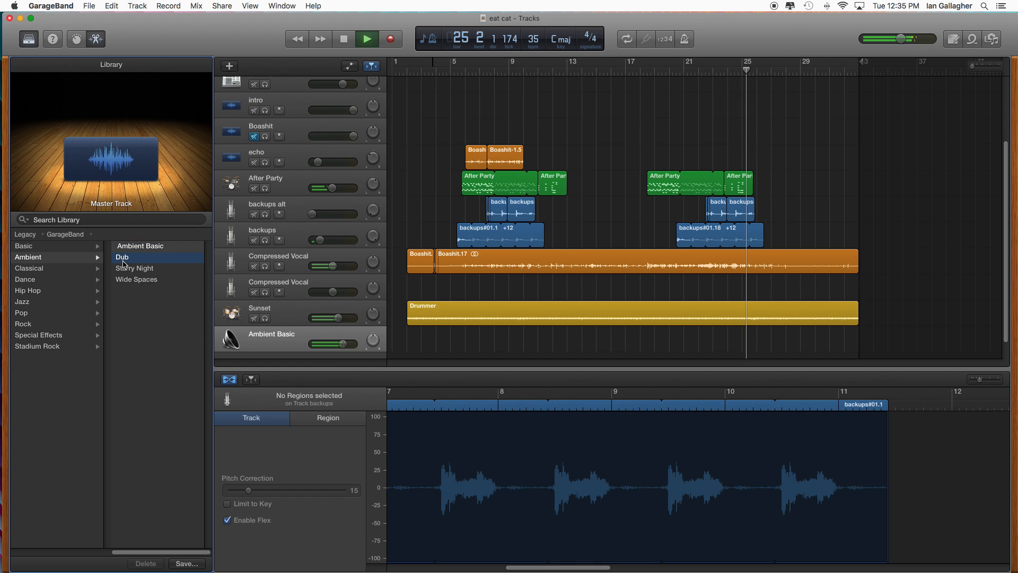
left_click(131, 268)
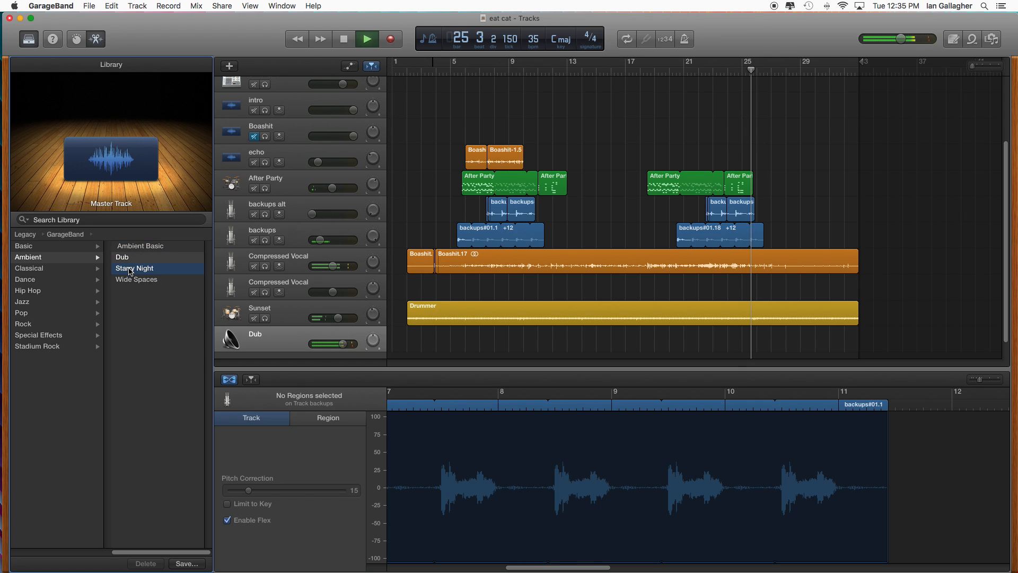
left_click(136, 280)
left_click(132, 269)
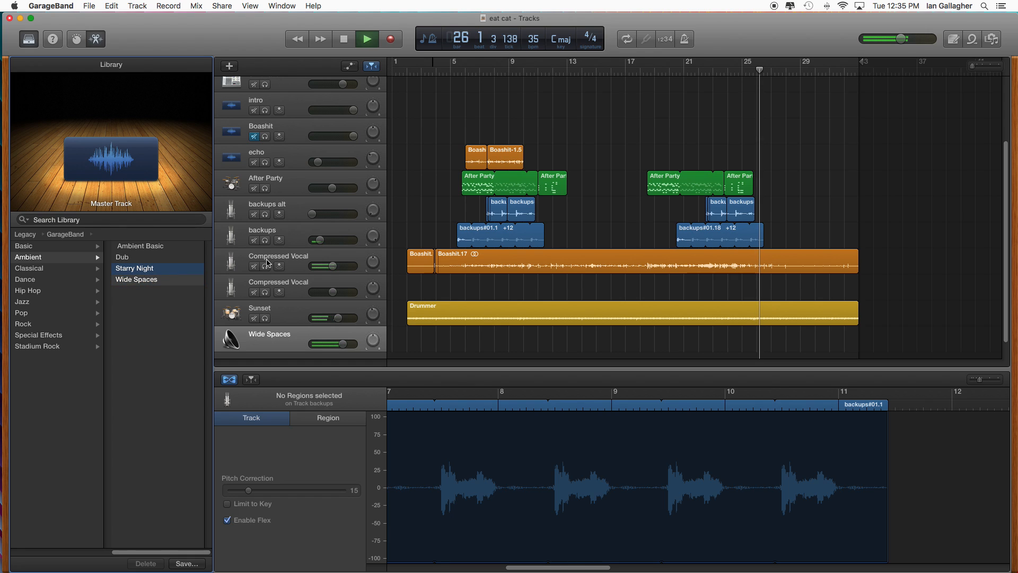
left_click(140, 279)
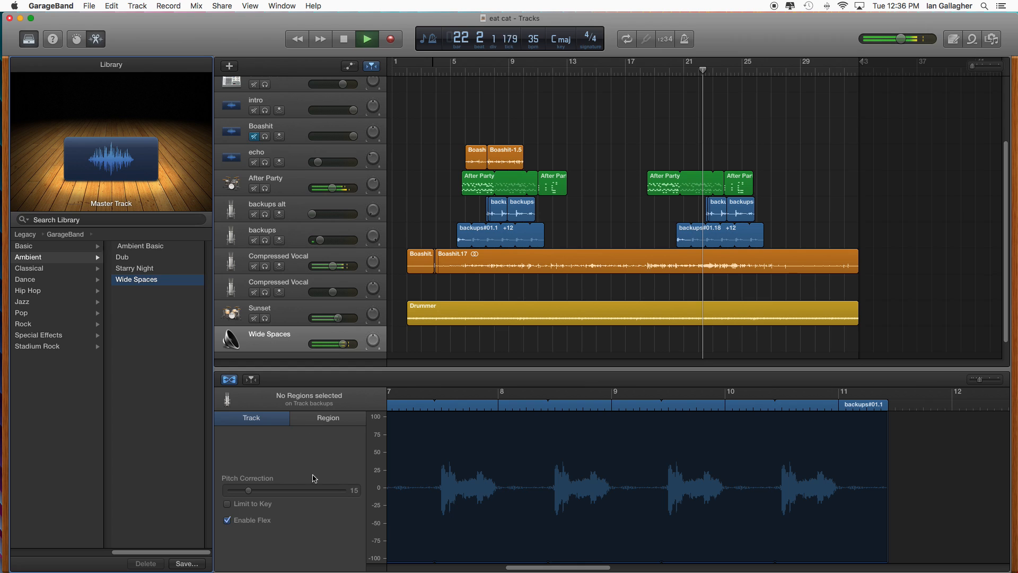
- Switch Limit to Key on and off for the backups track, compare the Ambient presets again, and apply Starry Night to the master track
left_click(228, 504)
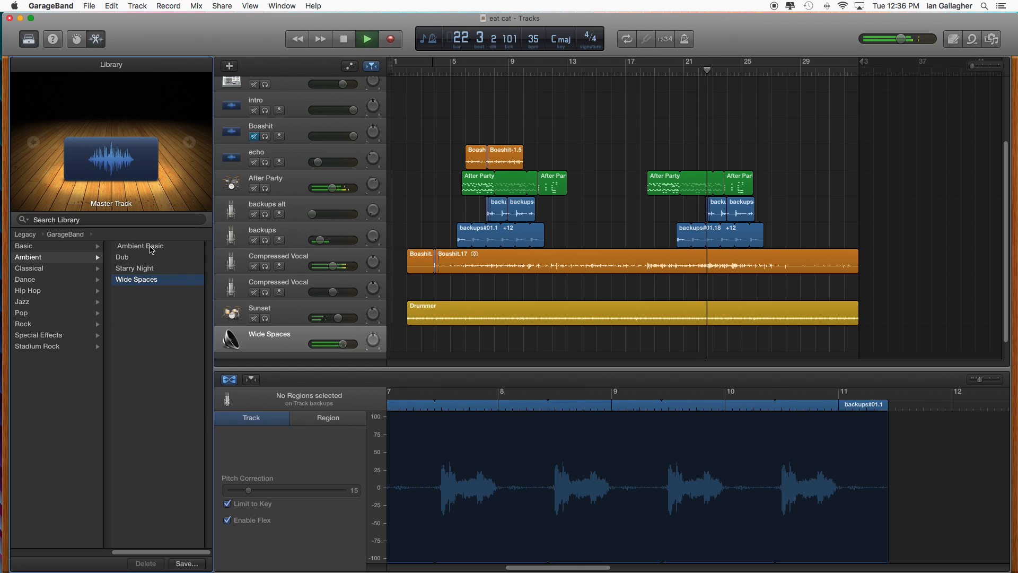
left_click(228, 505)
left_click(140, 269)
left_click(138, 258)
left_click(140, 247)
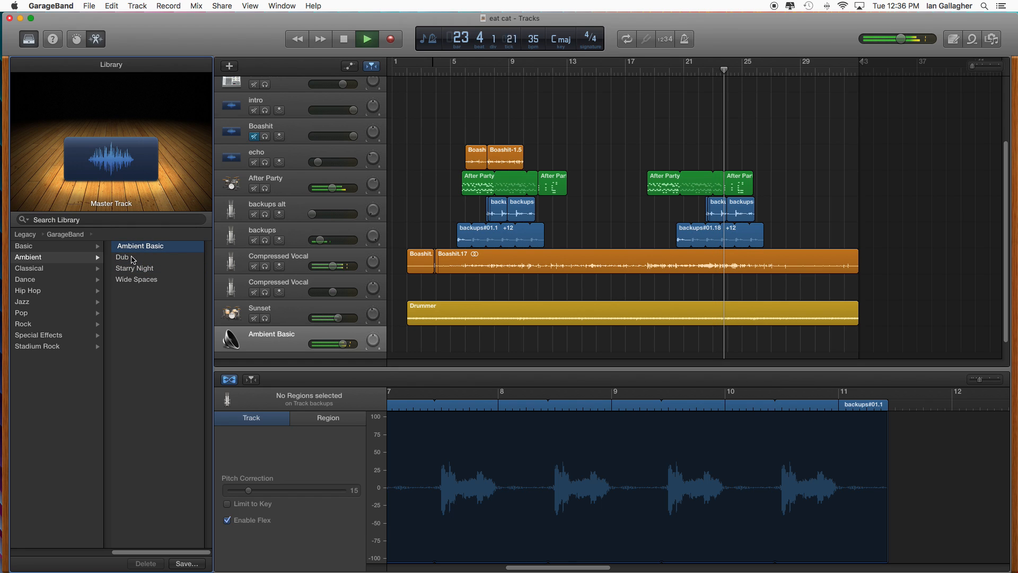
left_click(132, 257)
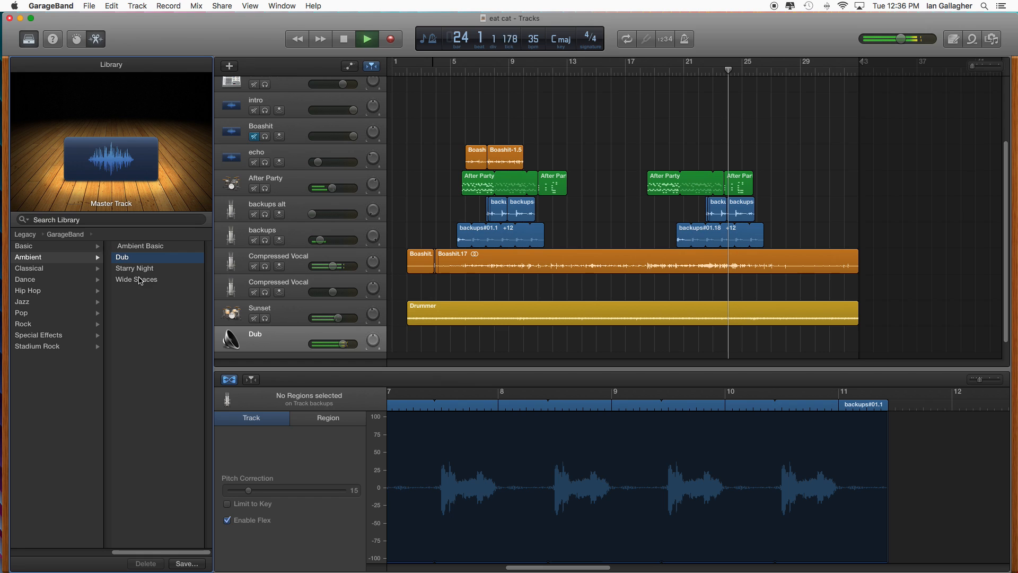
left_click(140, 269)
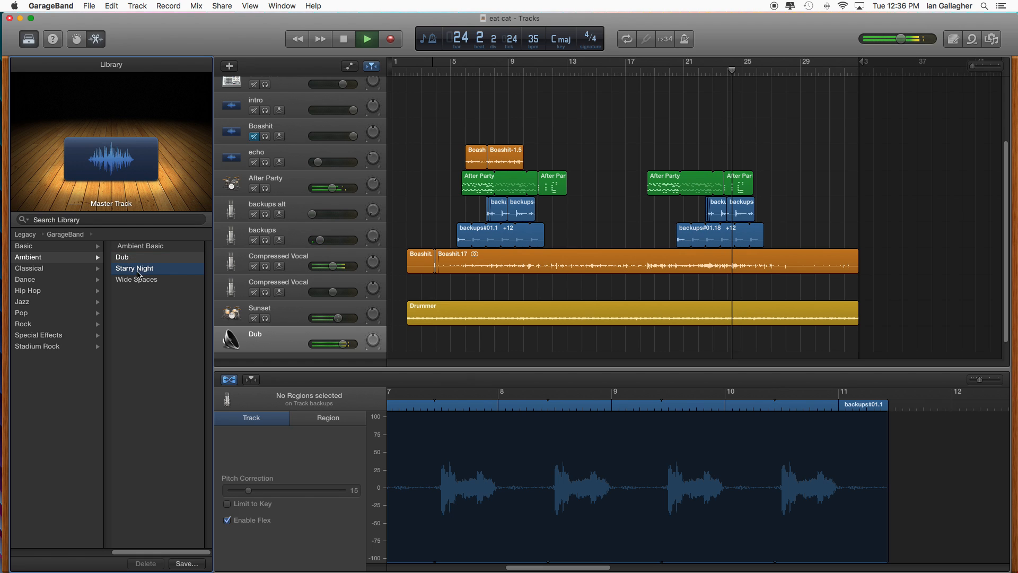
- Mute the backups alt and backups tracks during playback to compare the mix, and unmute both
left_click(255, 215)
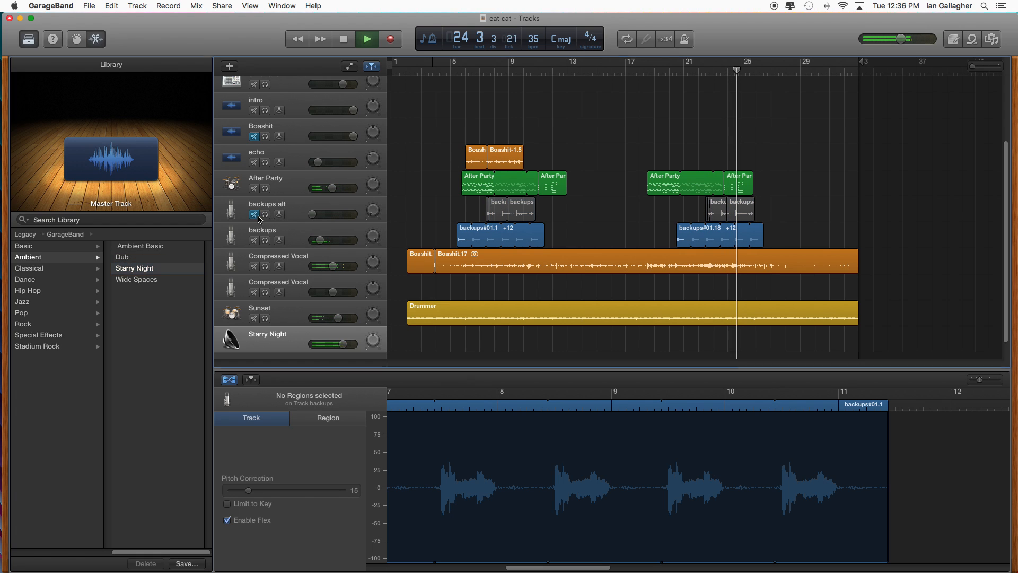
left_click(254, 241)
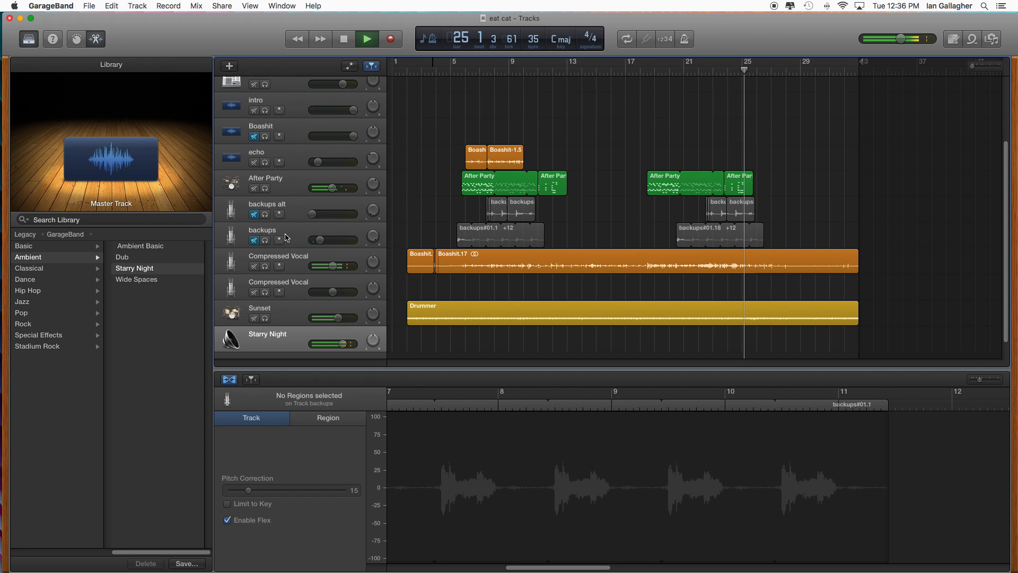
left_click(255, 241)
left_click(254, 214)
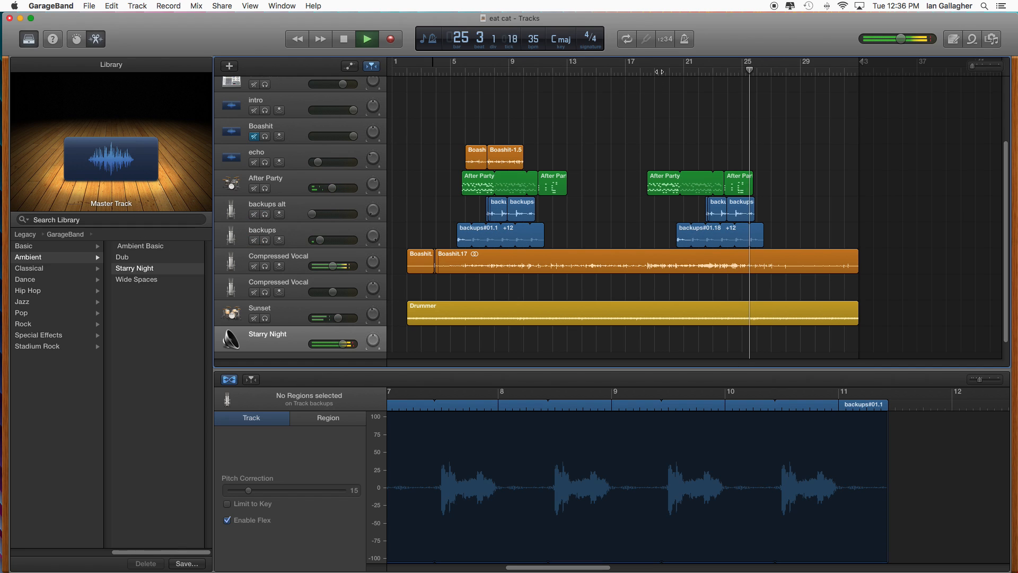
- Save the eat cat project
left_click(88, 6)
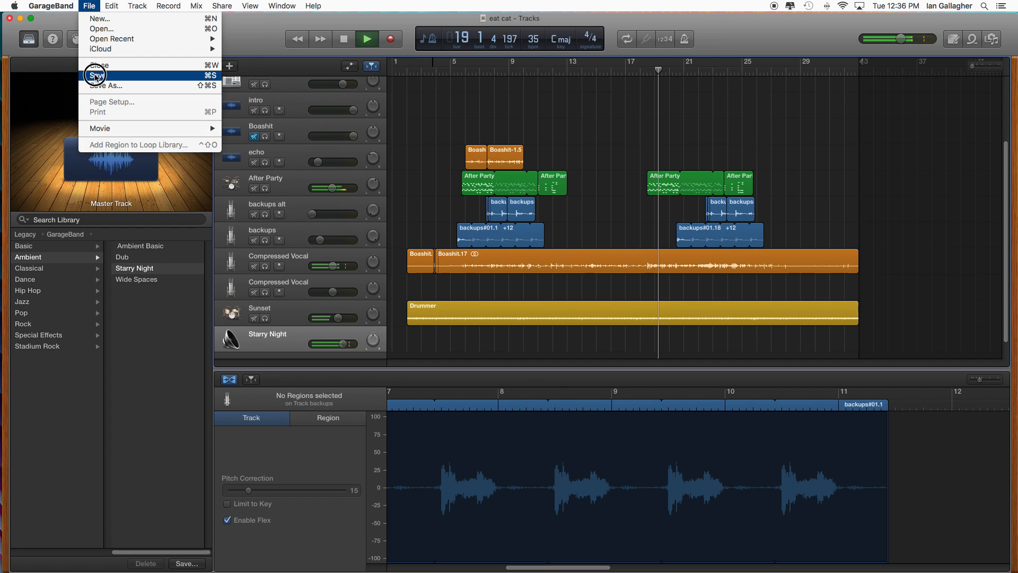
left_click(95, 76)
- Compare the Wide Spaces and Starry Night presets on the master track, and switch to Dub
left_click(141, 282)
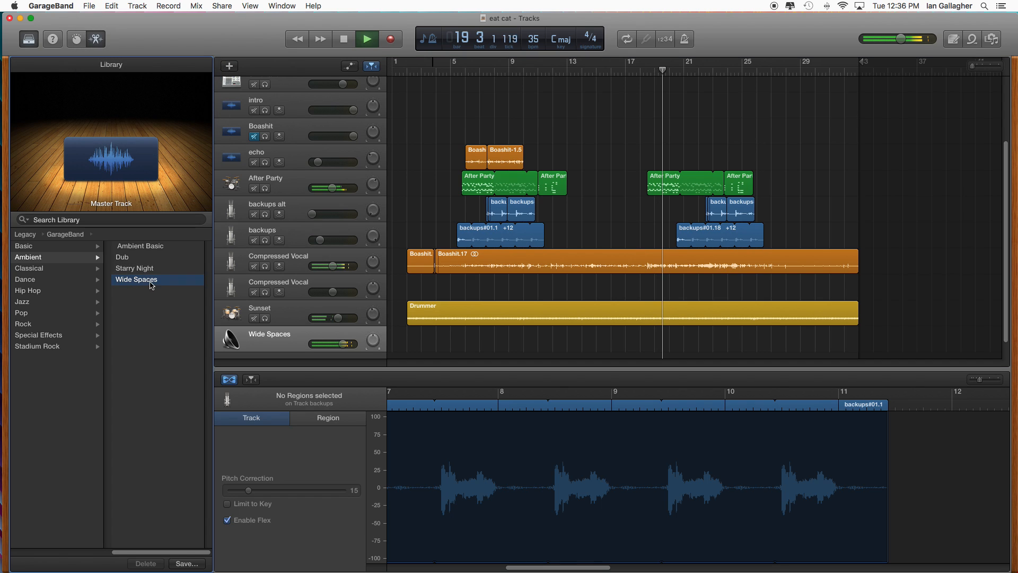
left_click(144, 271)
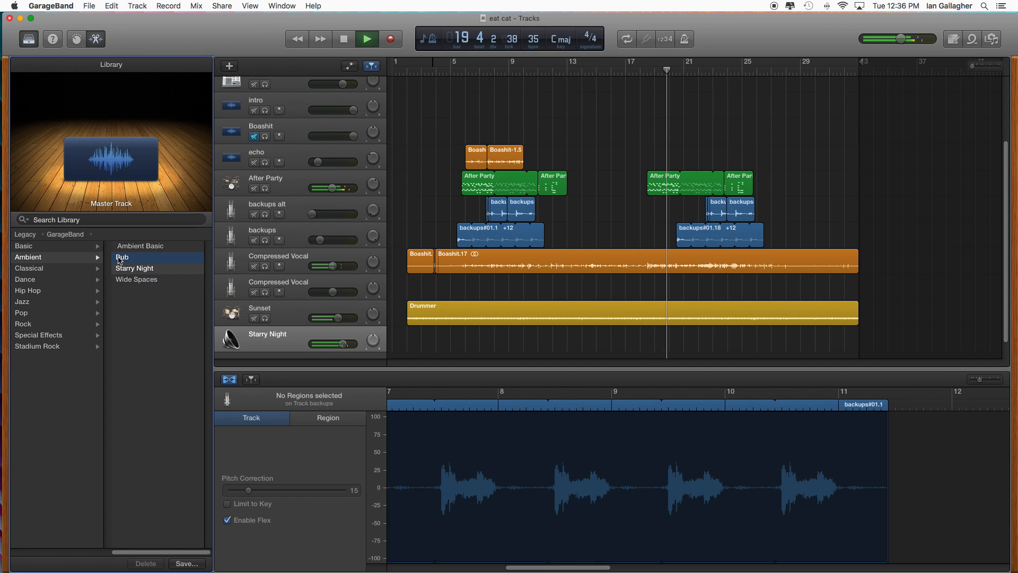
left_click(138, 257)
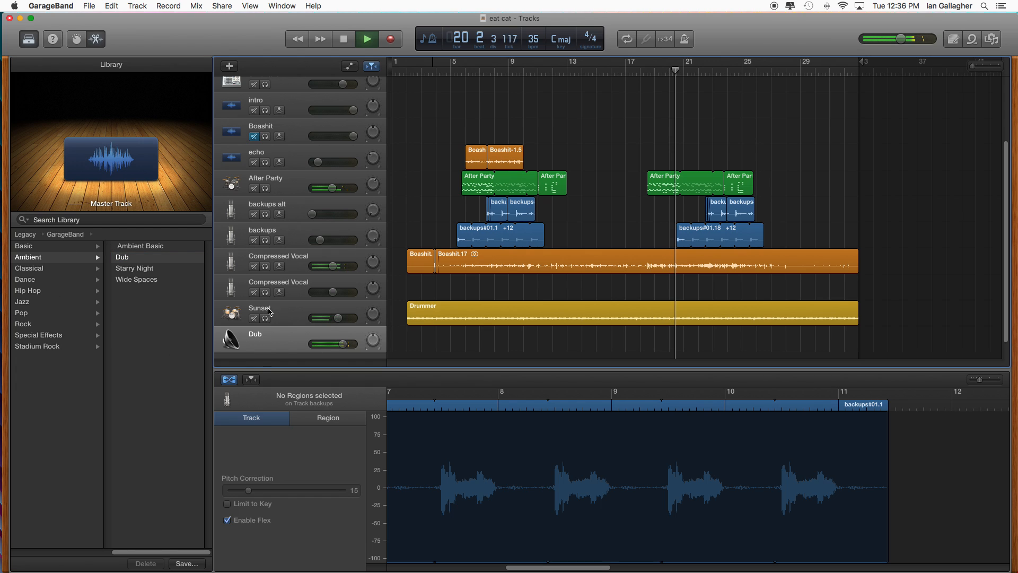
- Browse the legacy GarageBand preset categories, and audition Airy, Full Classical and Warm Classical from Classical on the master track
left_click(27, 234)
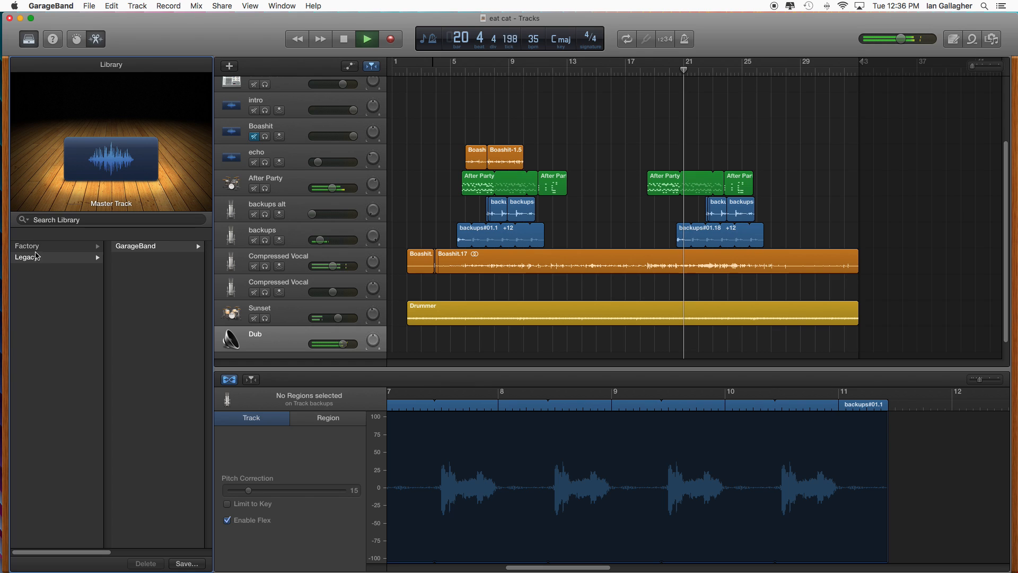
left_click(154, 246)
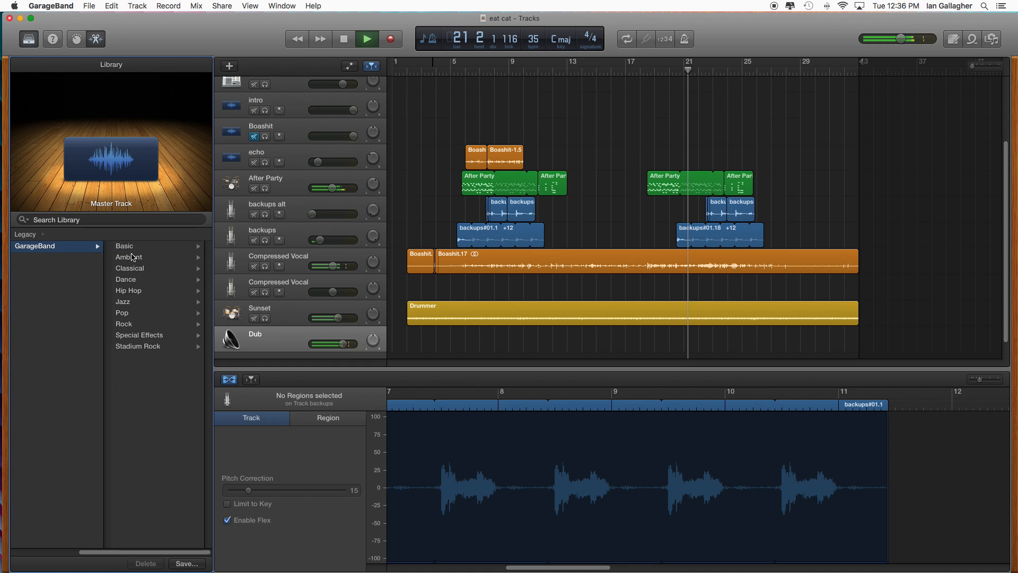
left_click(131, 246)
left_click(48, 258)
left_click(44, 270)
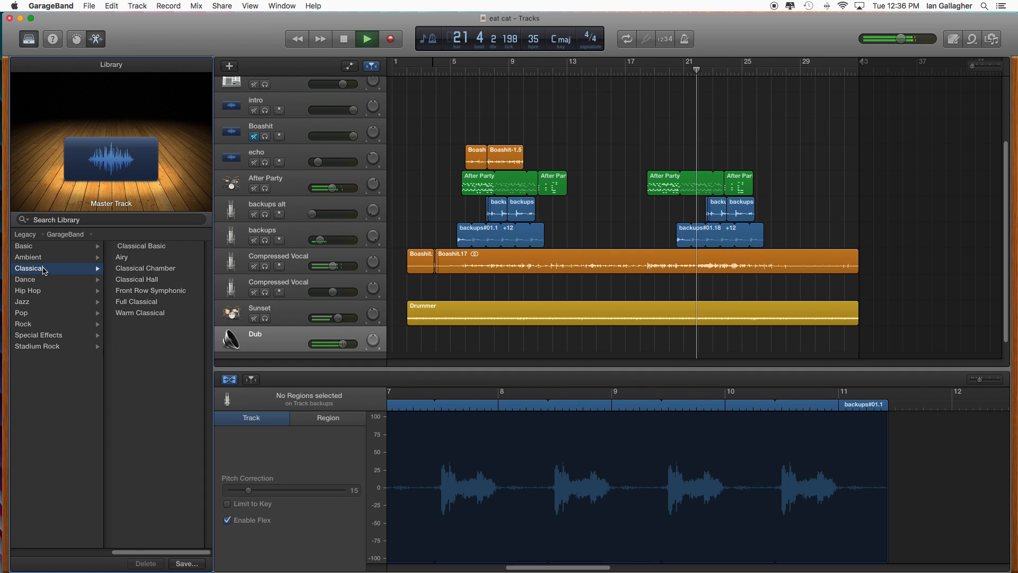
left_click(162, 257)
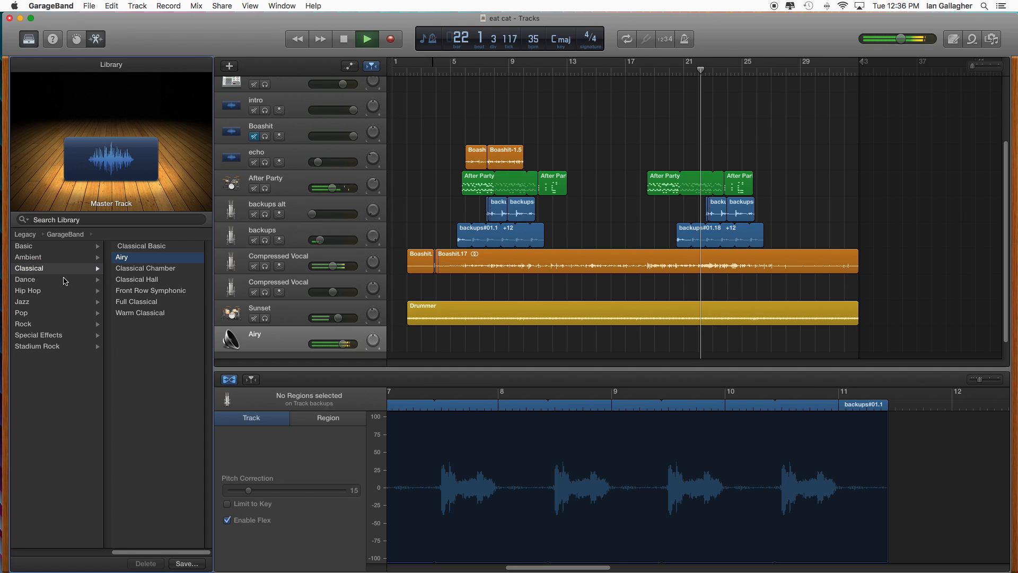
left_click(125, 301)
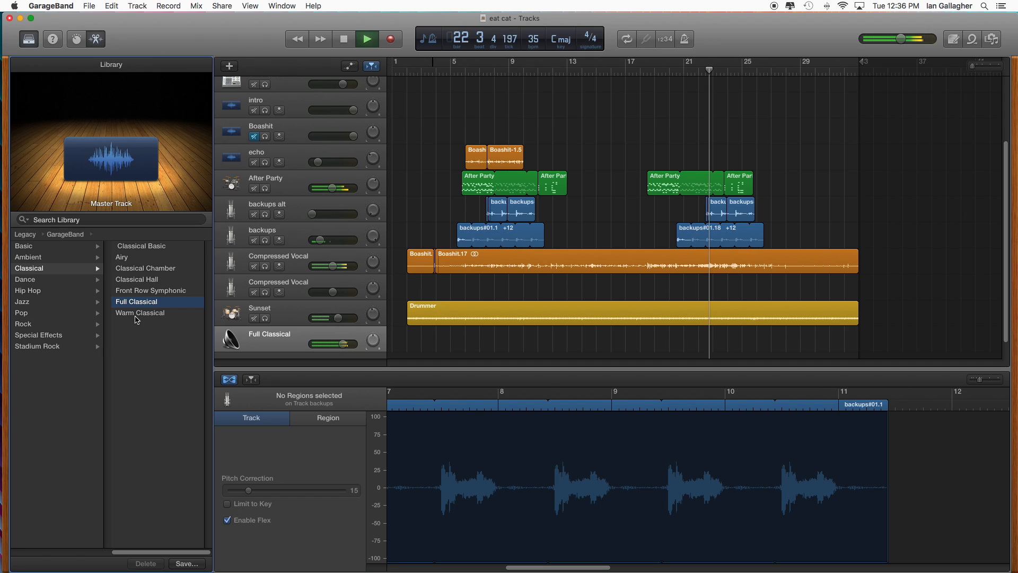
left_click(137, 314)
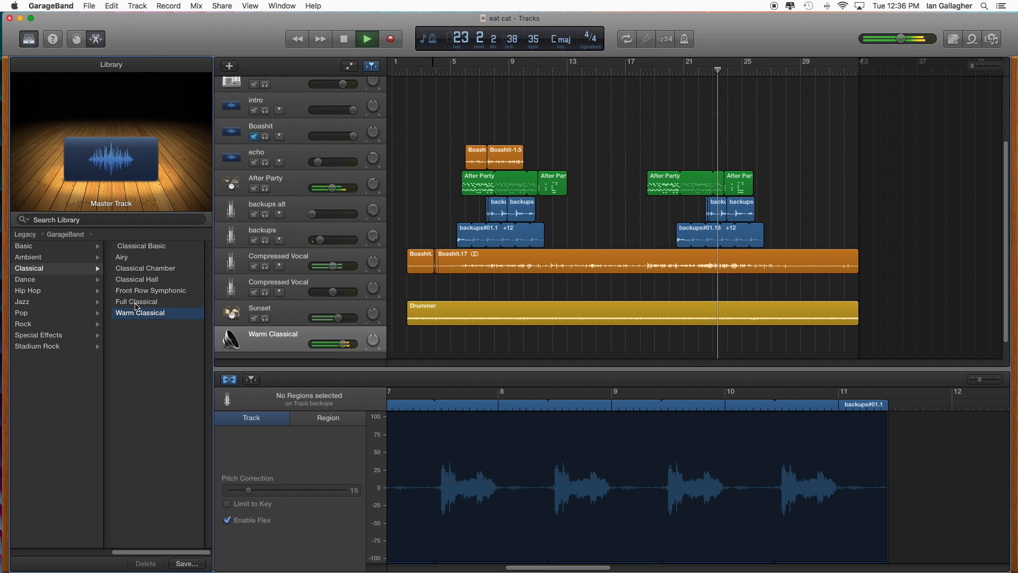
- Compare Full Classical, Front Row Symphonic and Classical Hall, apply Classical Chamber to the master track, and replay from about bar 18
left_click(137, 302)
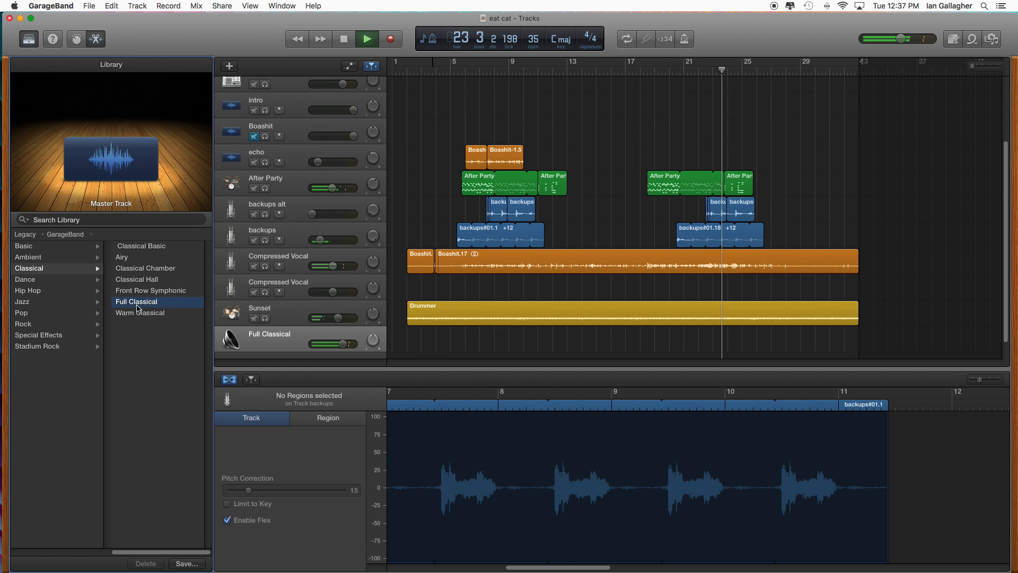
key("Up")
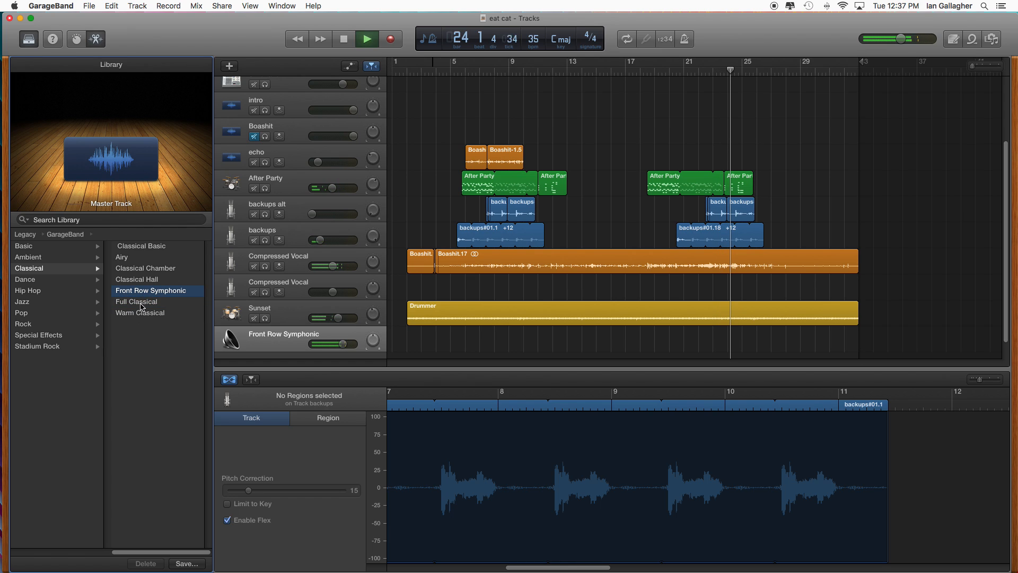
left_click(656, 69)
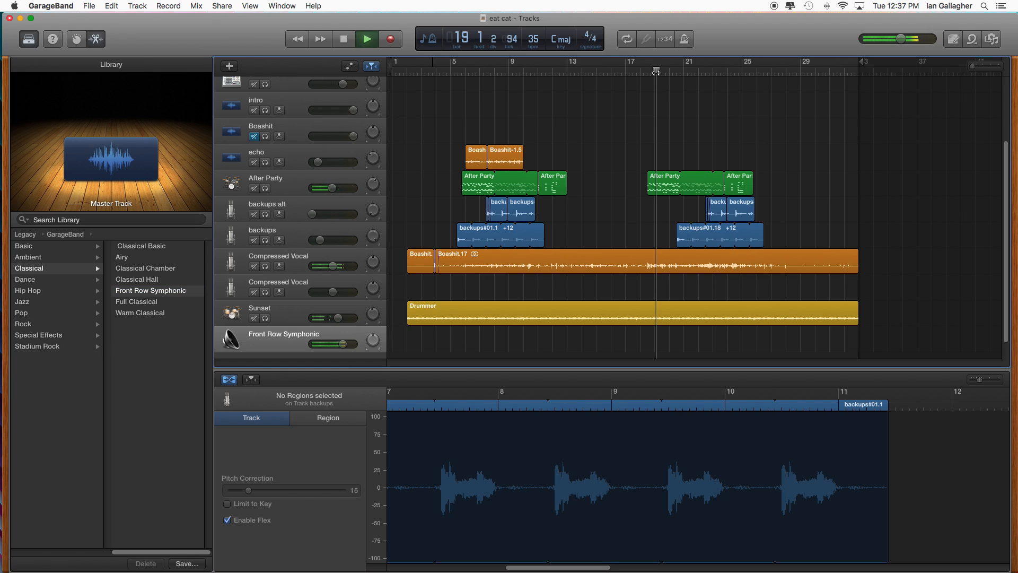
left_click(146, 281)
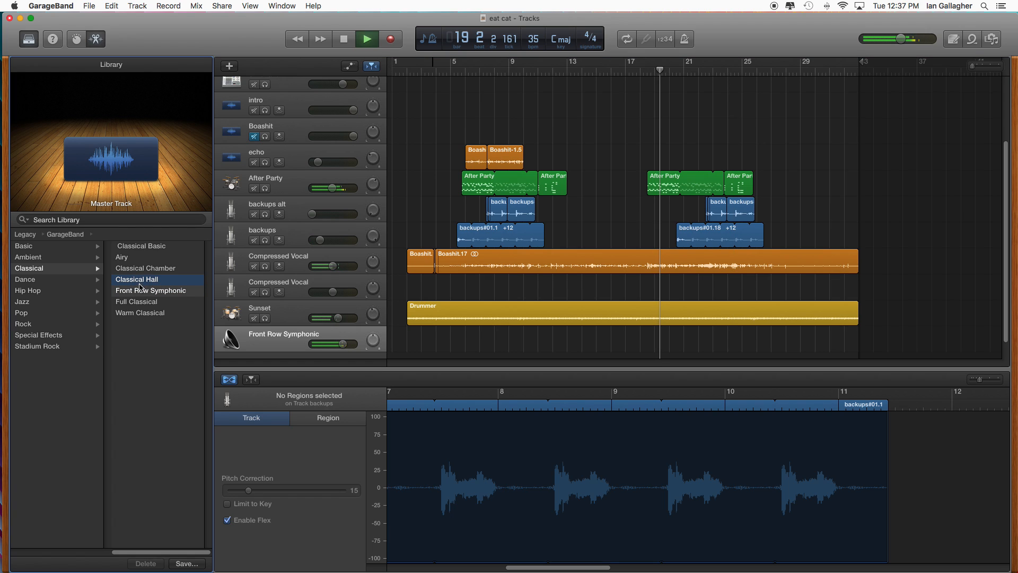
left_click(147, 268)
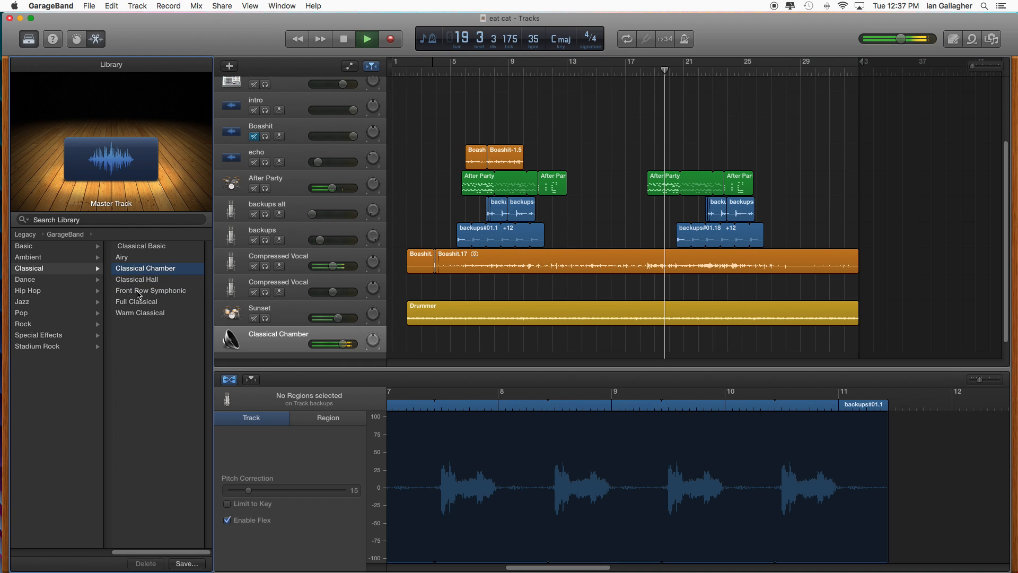
left_click(642, 69)
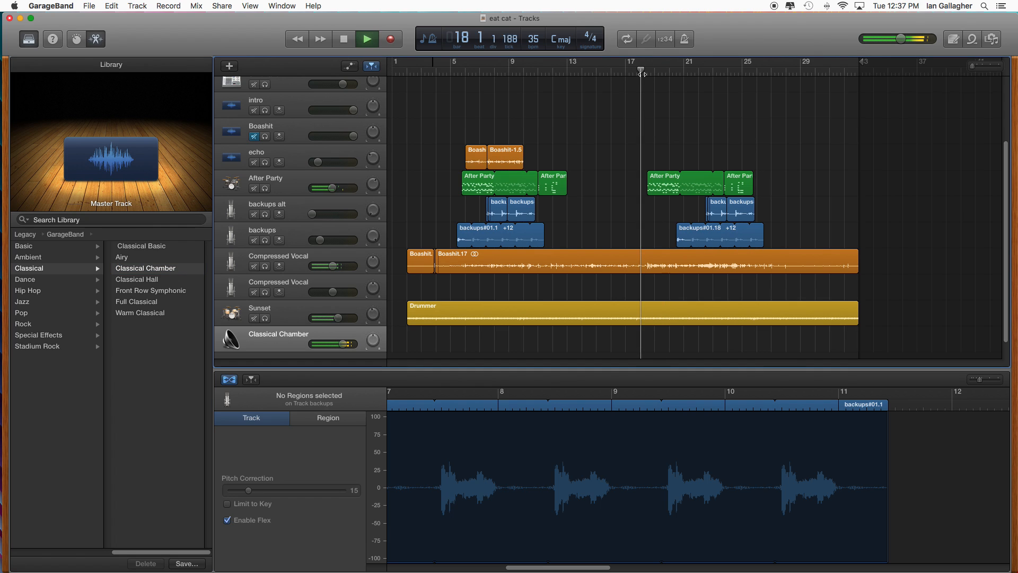
- Compare Front Row Symphonic and Warm Classical, apply Full Classical to the master track, and replay from about bar 17
left_click(149, 291)
left_click(147, 304)
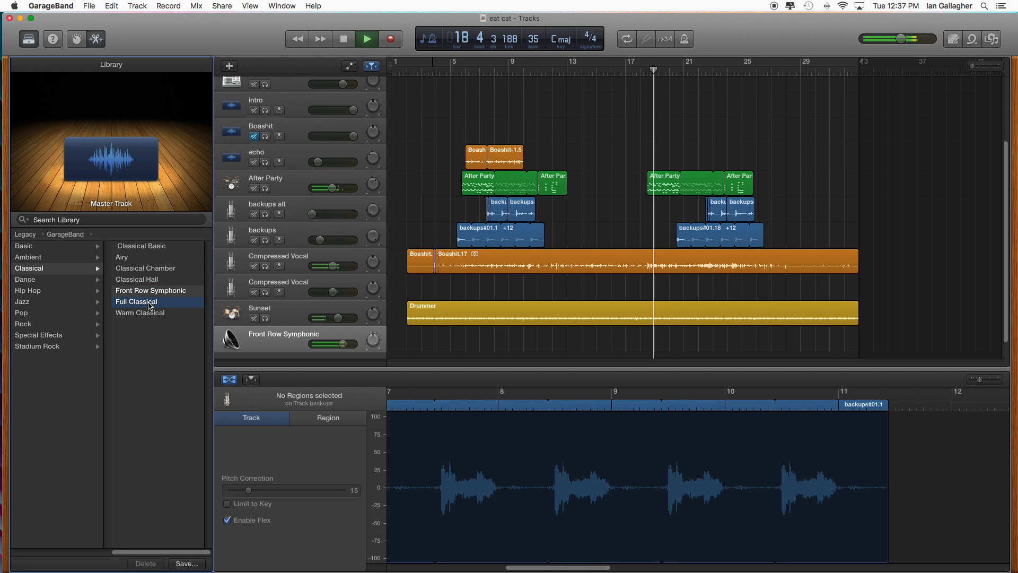
left_click(150, 315)
left_click(148, 303)
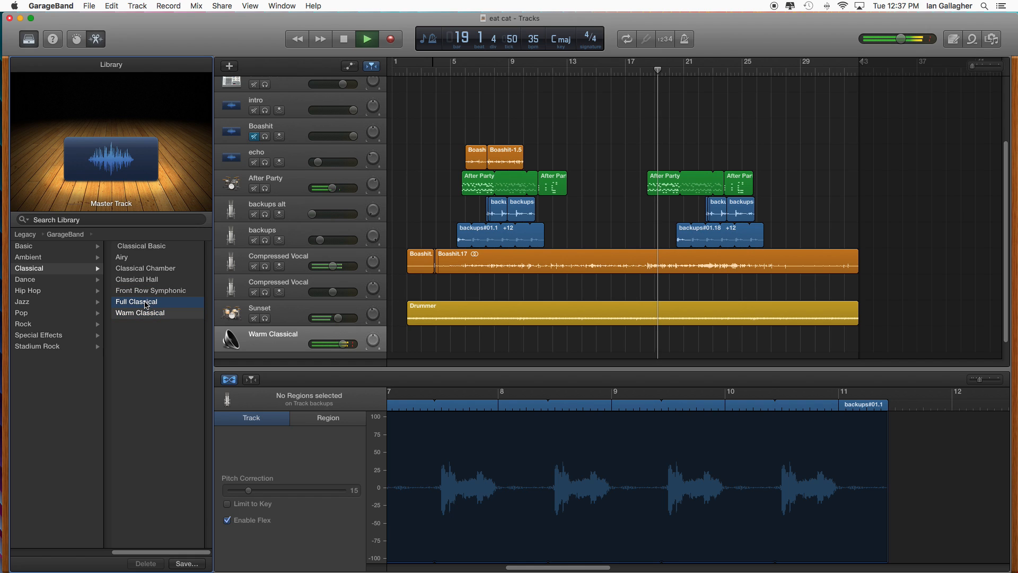
left_click(634, 71)
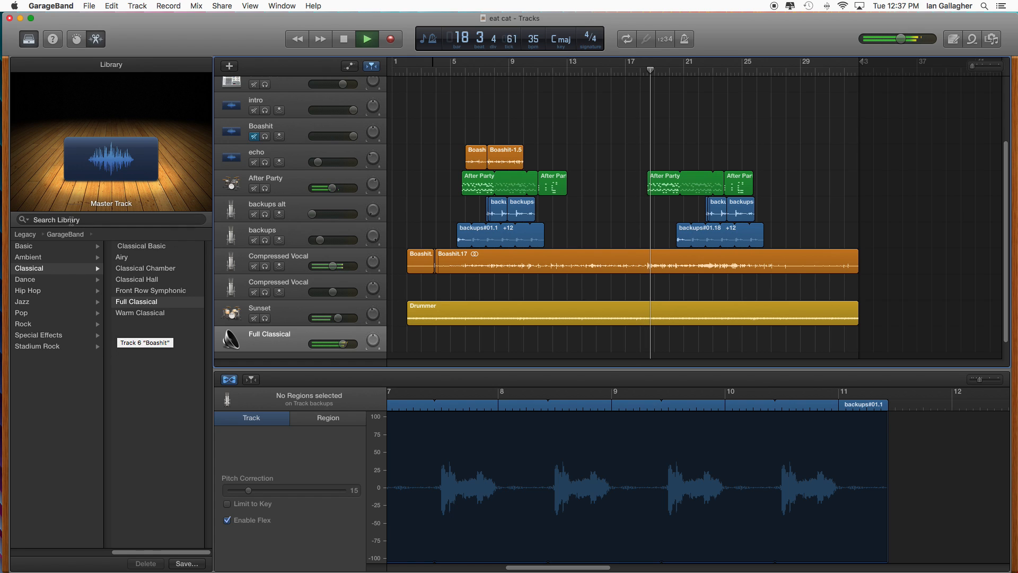
left_click(25, 234)
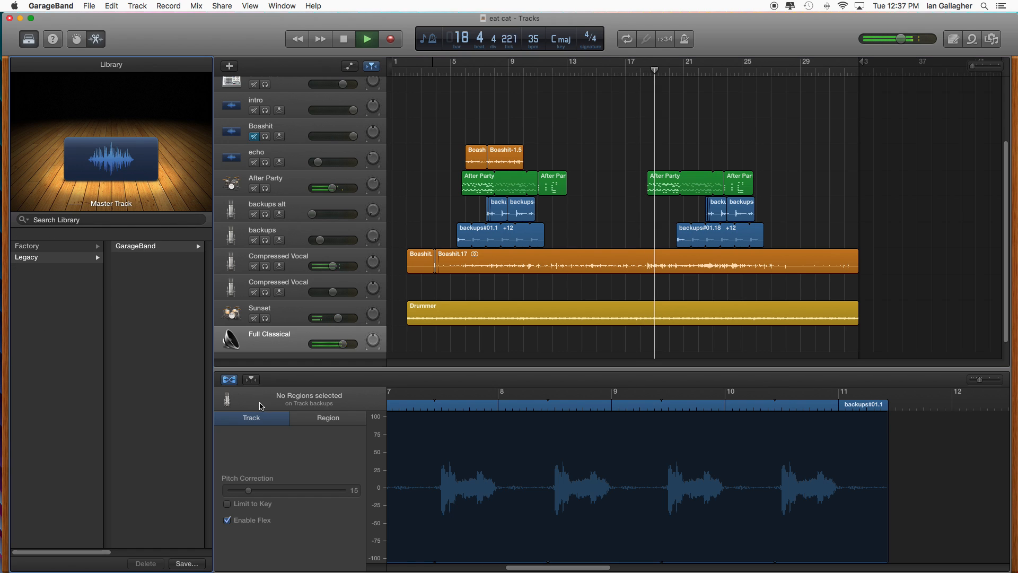
left_click(159, 247)
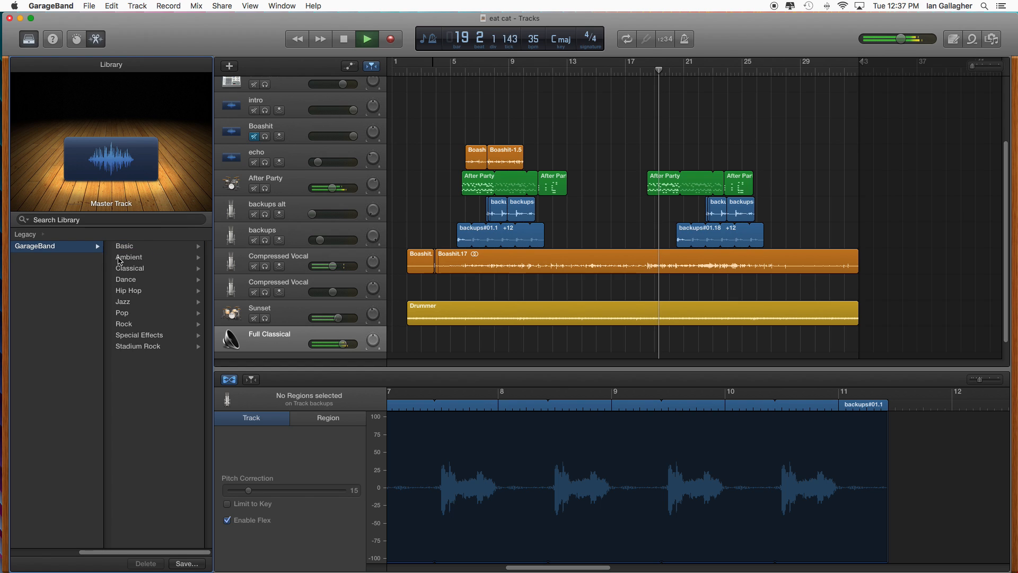
left_click(139, 257)
left_click(32, 268)
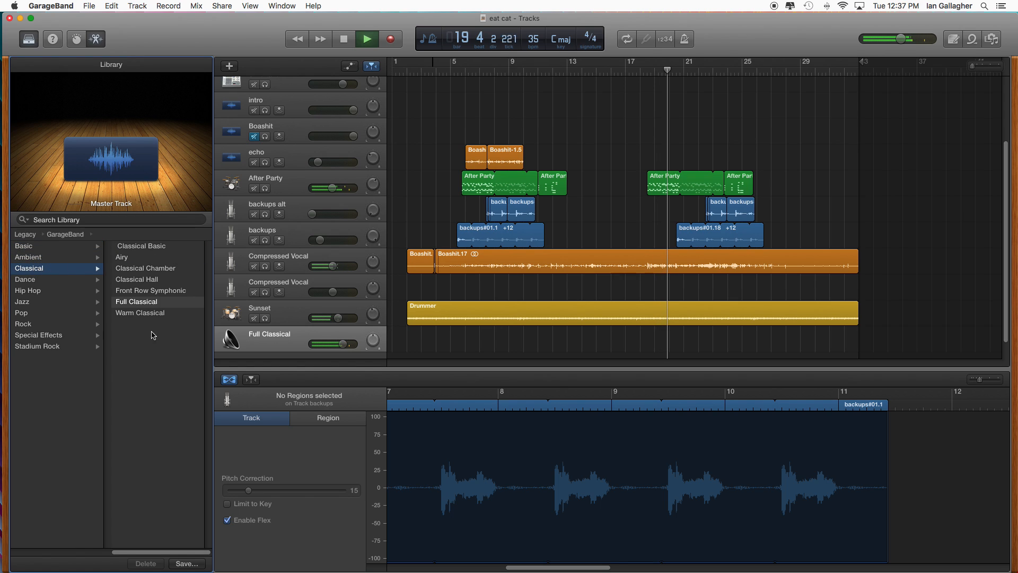
- Save the current master track settings as a user patch named Eat Cat
left_click(187, 563)
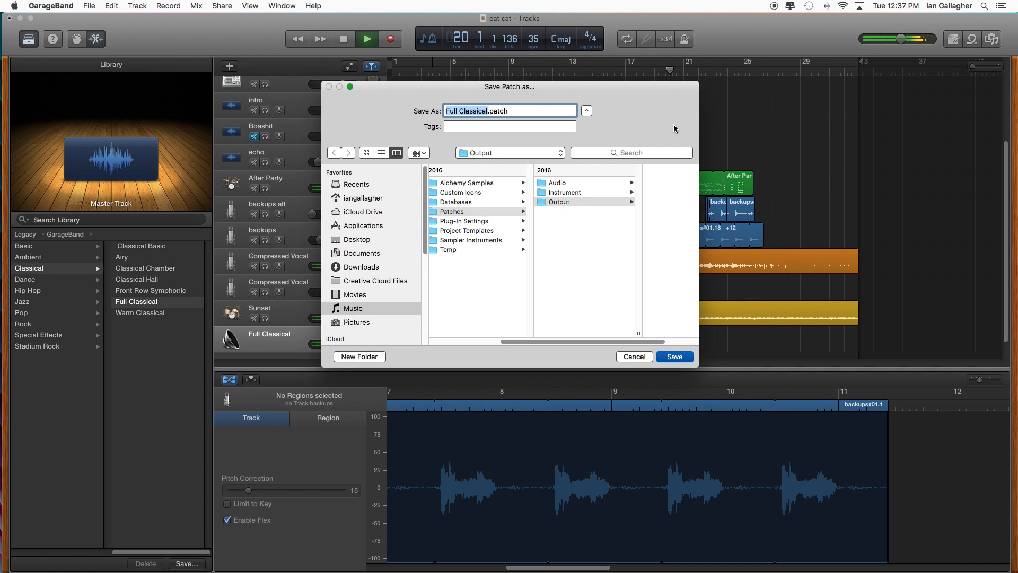
type("Eat Cat")
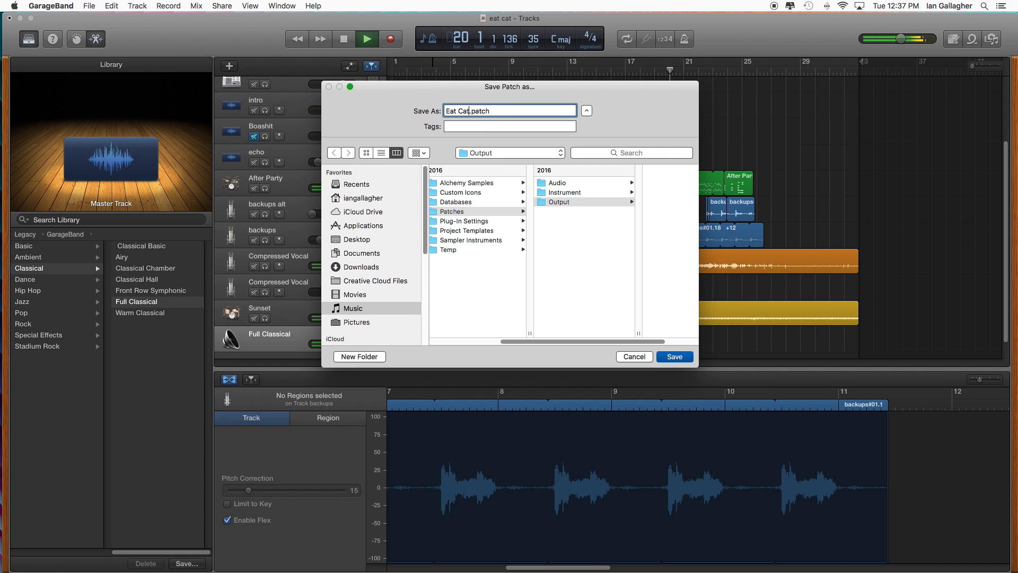
key("Return")
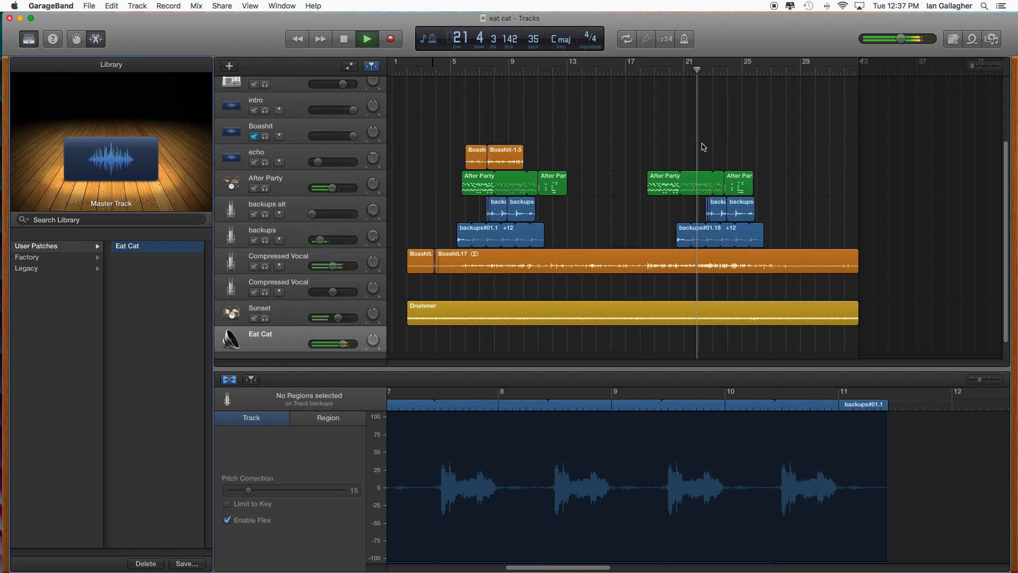
- Stop playback at bar 18 beat 3, and add a track duplicating the intro track's settings, named "voice sick as ballz"
left_click(344, 39)
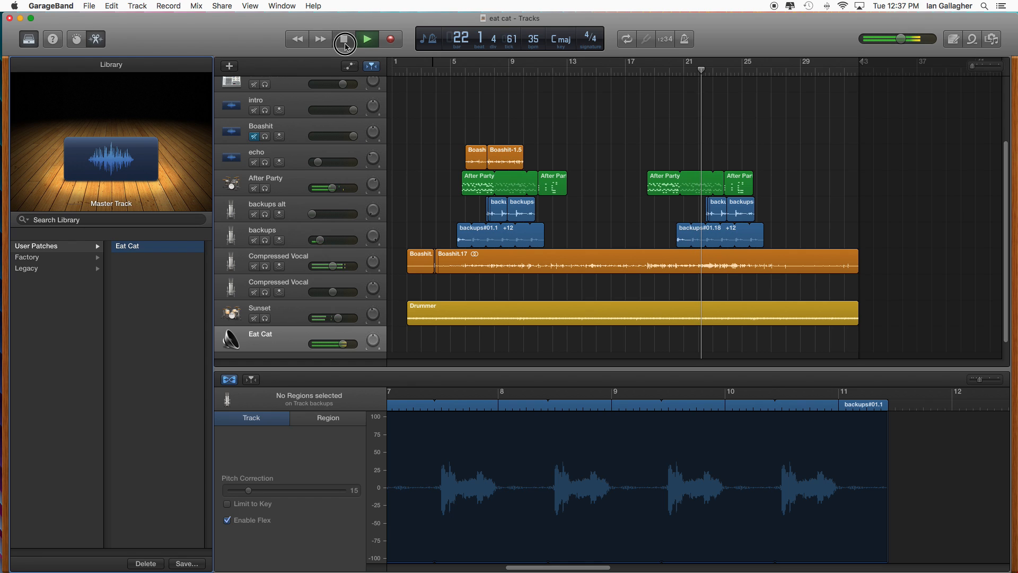
left_click_drag(699, 70, 647, 73)
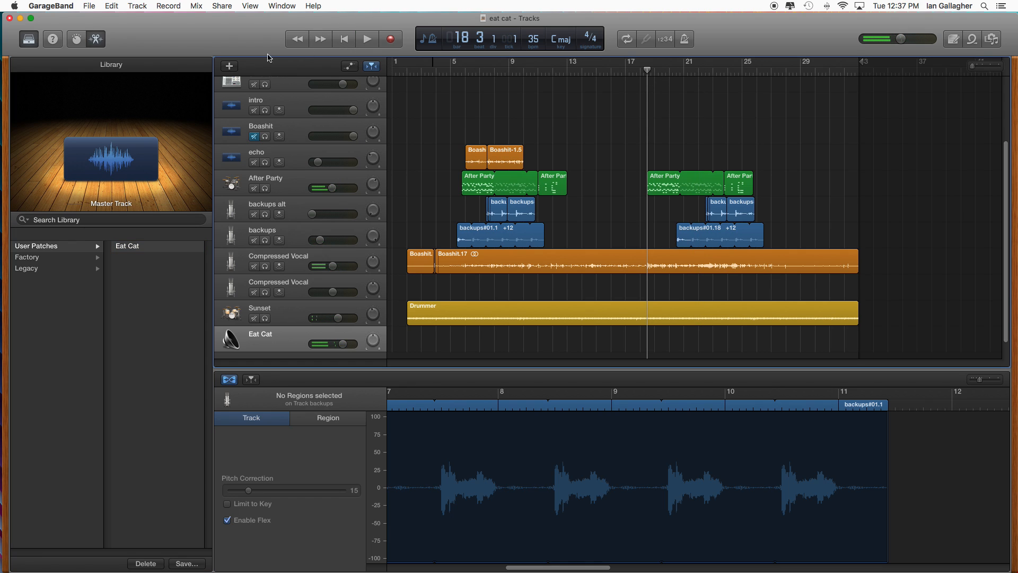
left_click(293, 107)
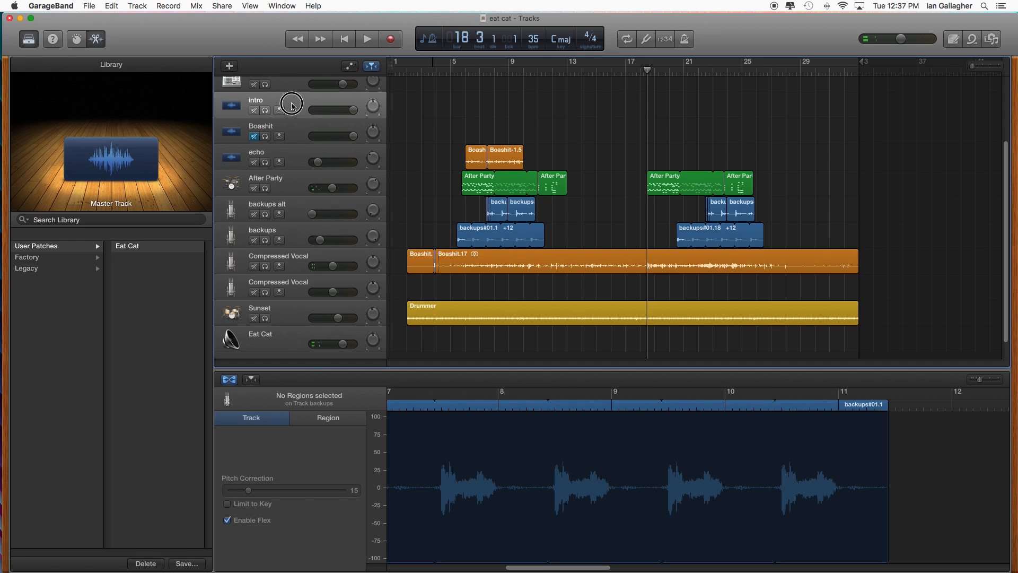
left_click(139, 7)
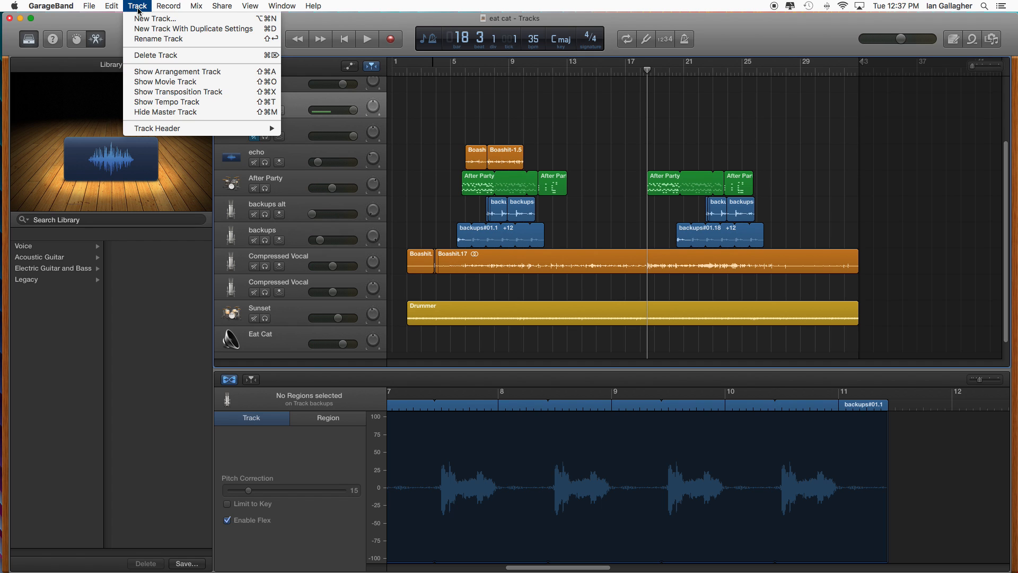
left_click(188, 30)
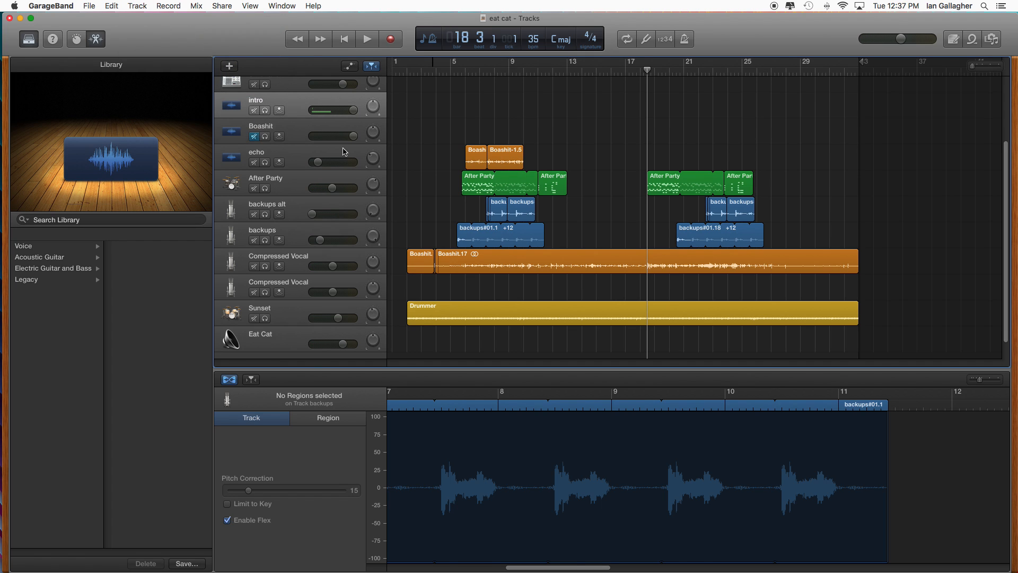
double_click(258, 127)
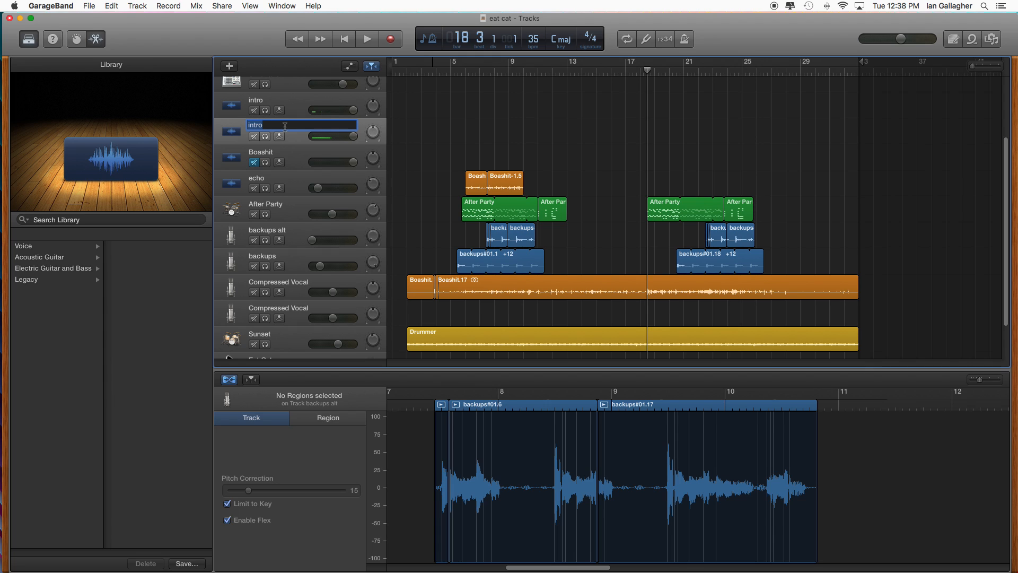
type("voice sick as ballz")
key("Return")
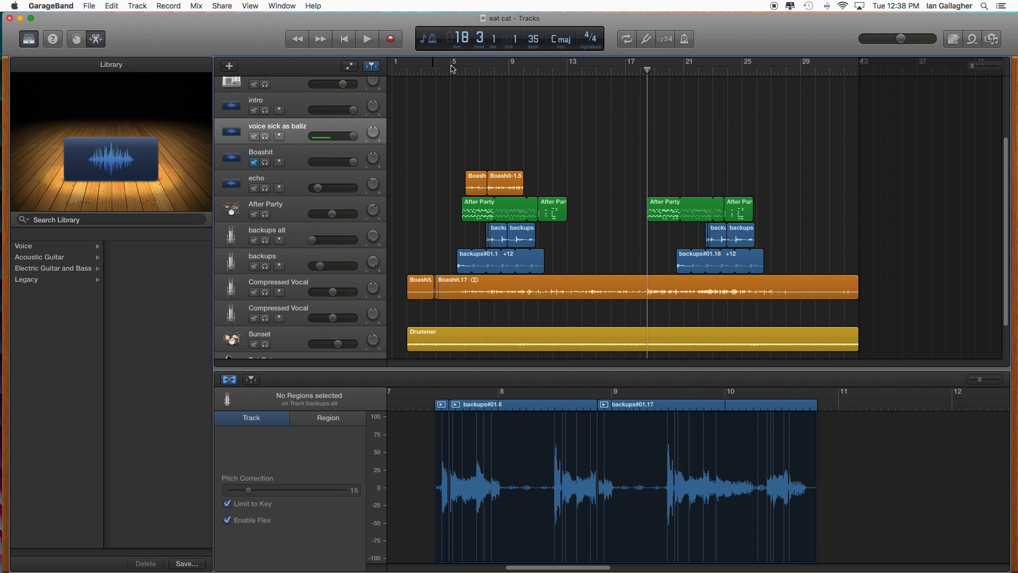
- Record audio on the voice sick as ballz track from bar 18 to about bar 33
left_click(392, 39)
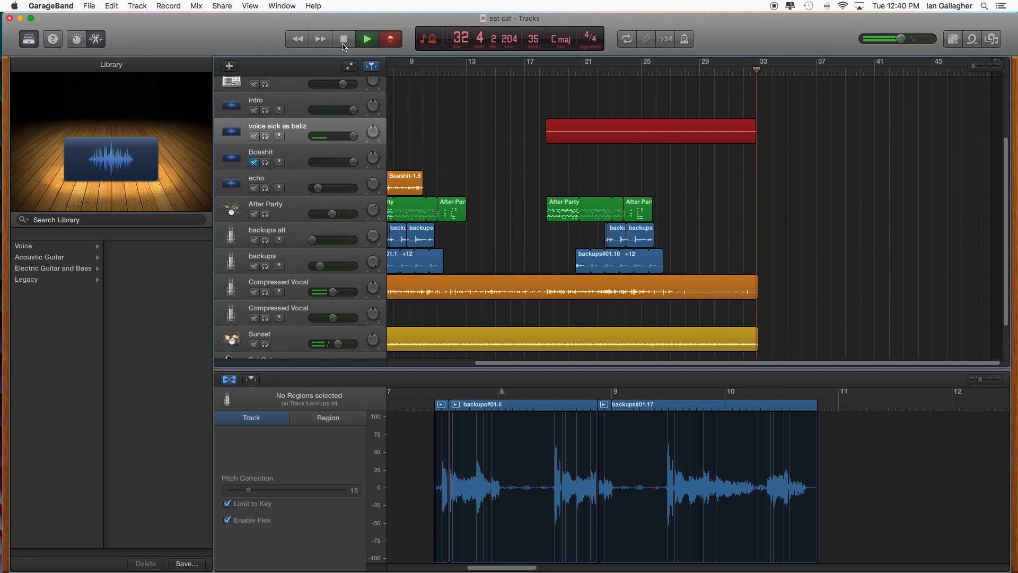
left_click(343, 44)
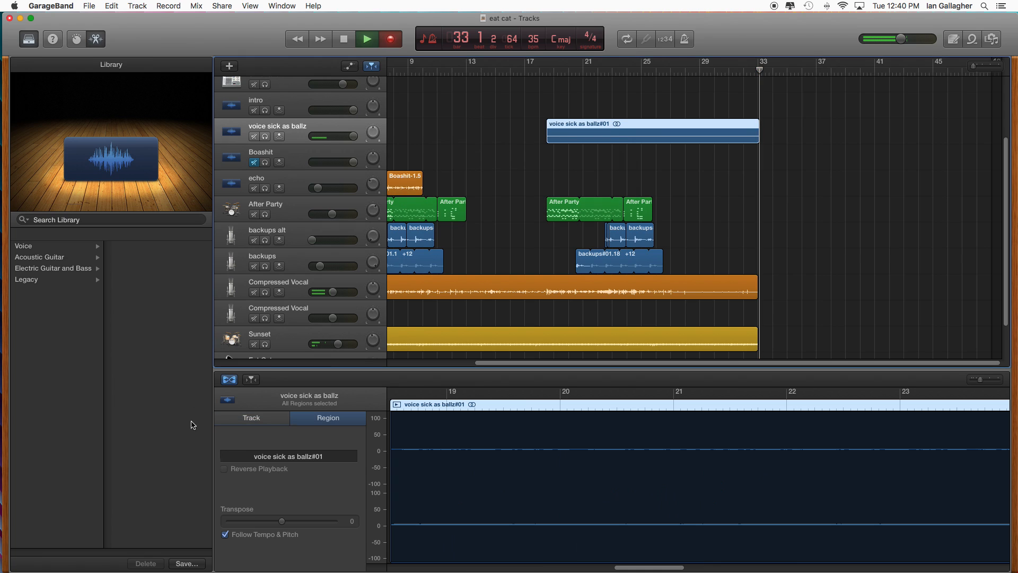
- Select the Eat Cat master track, and turn on playhead catching in the audio editor, leaving flex enabled and the track settings shown
scroll(295, 343, "down", 3)
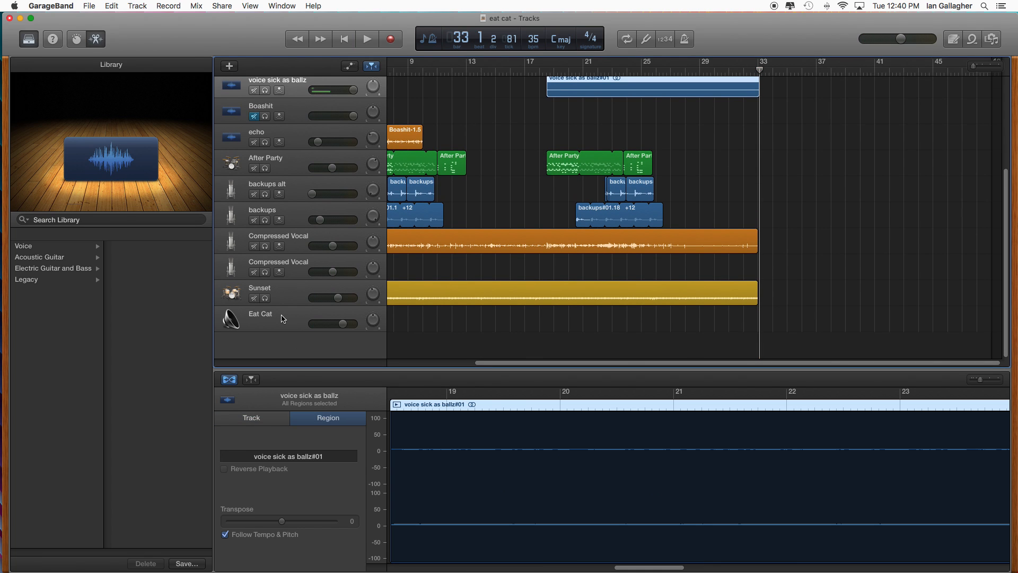
left_click(283, 319)
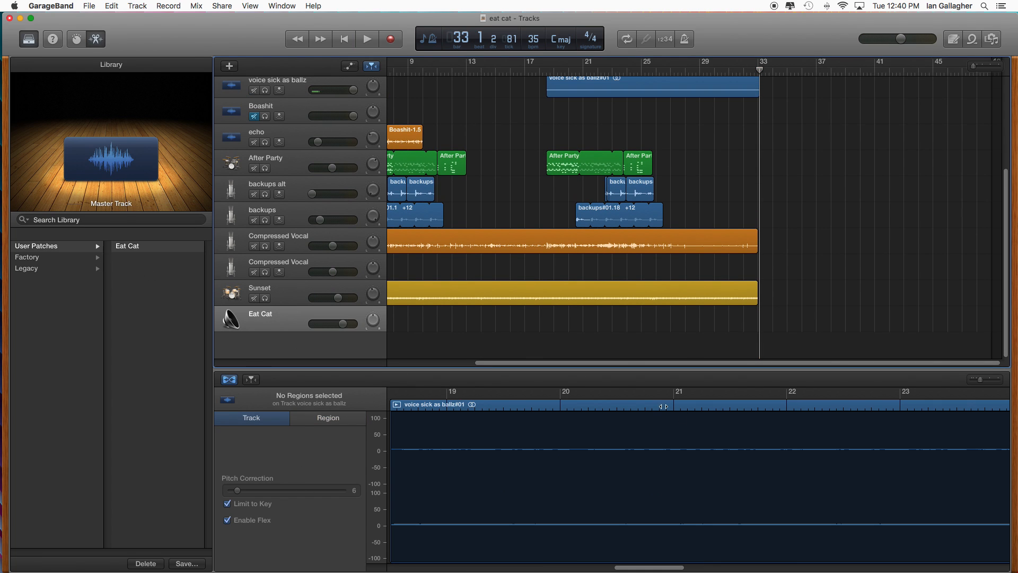
left_click(253, 380)
left_click(230, 380)
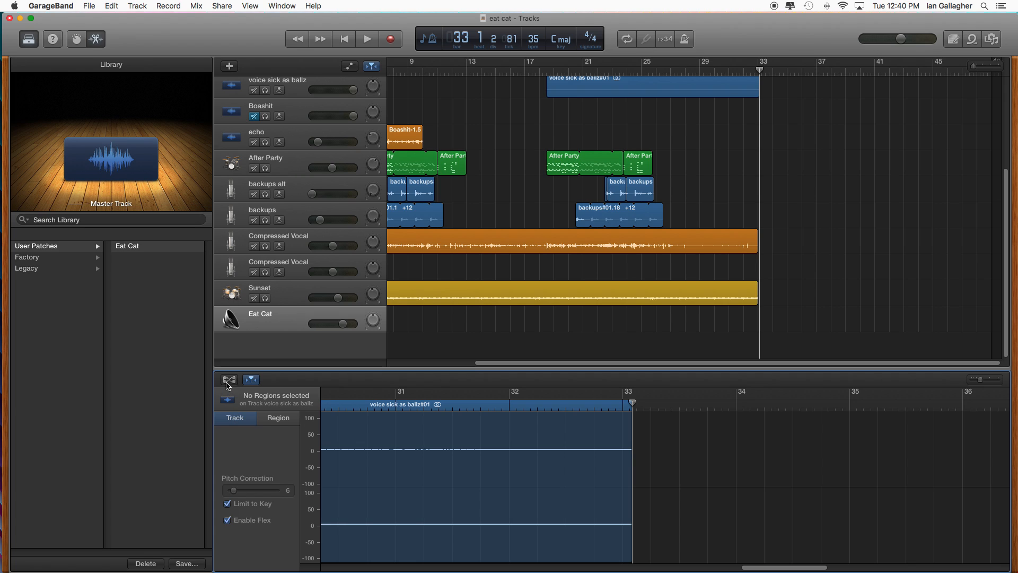
left_click(228, 382)
left_click(252, 381)
left_click(251, 379)
left_click(280, 418)
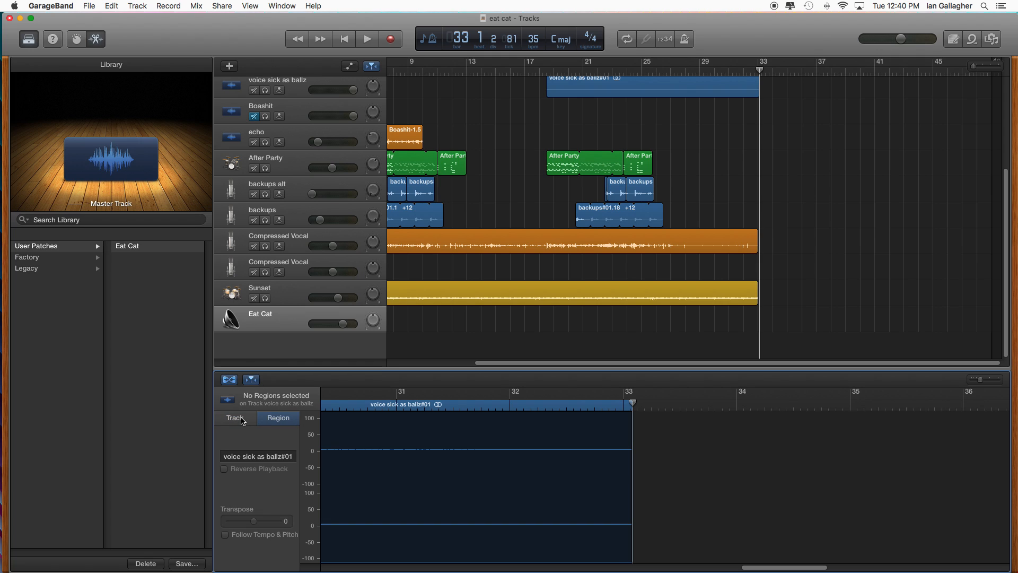
left_click(242, 420)
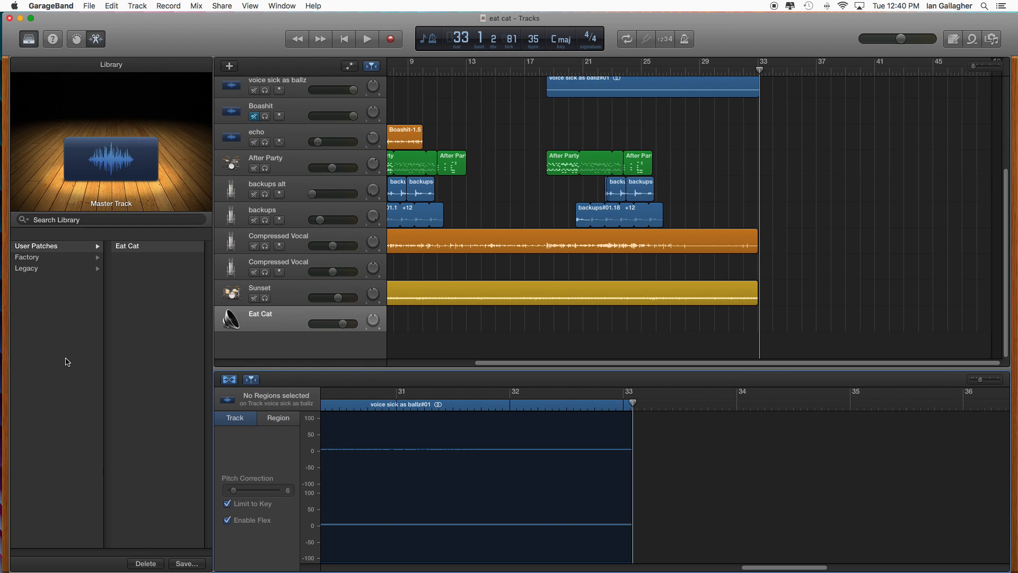
- Save the eat cat project with the new voice recording
left_click(88, 6)
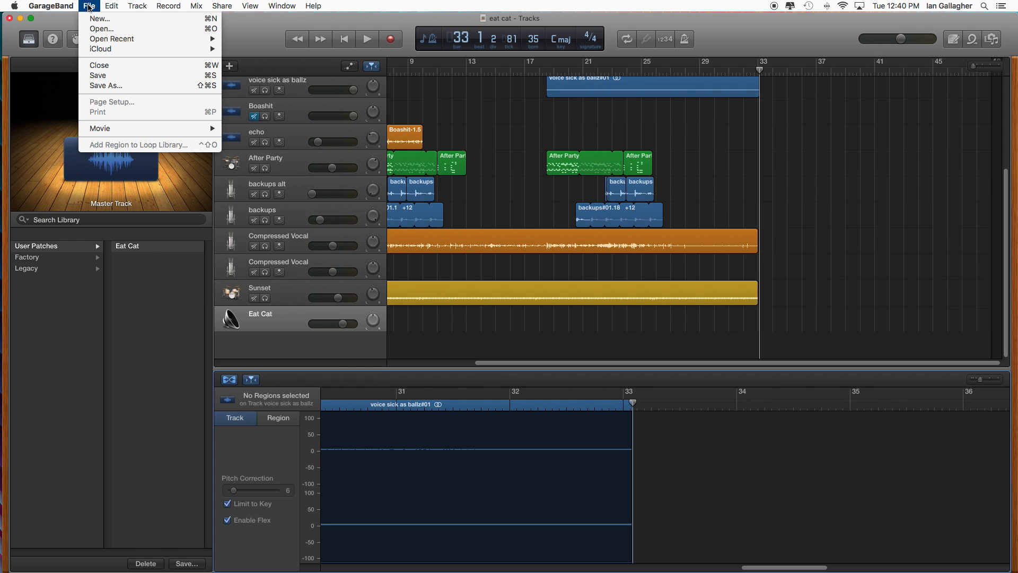
left_click(118, 82)
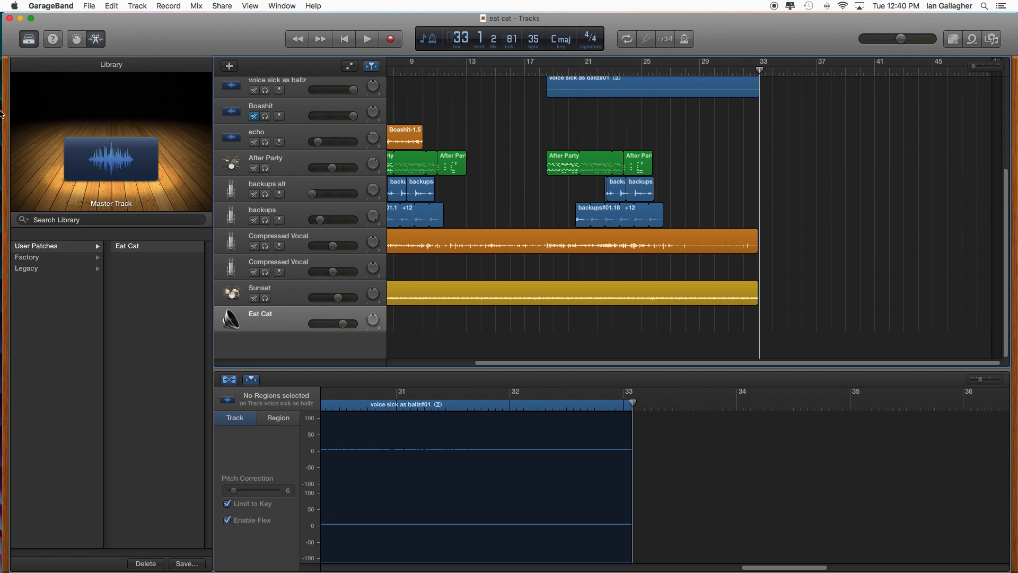
- Show the master track's Smart Controls, and inspect the Channel EQ and Multipressor plug-in settings
left_click(77, 39)
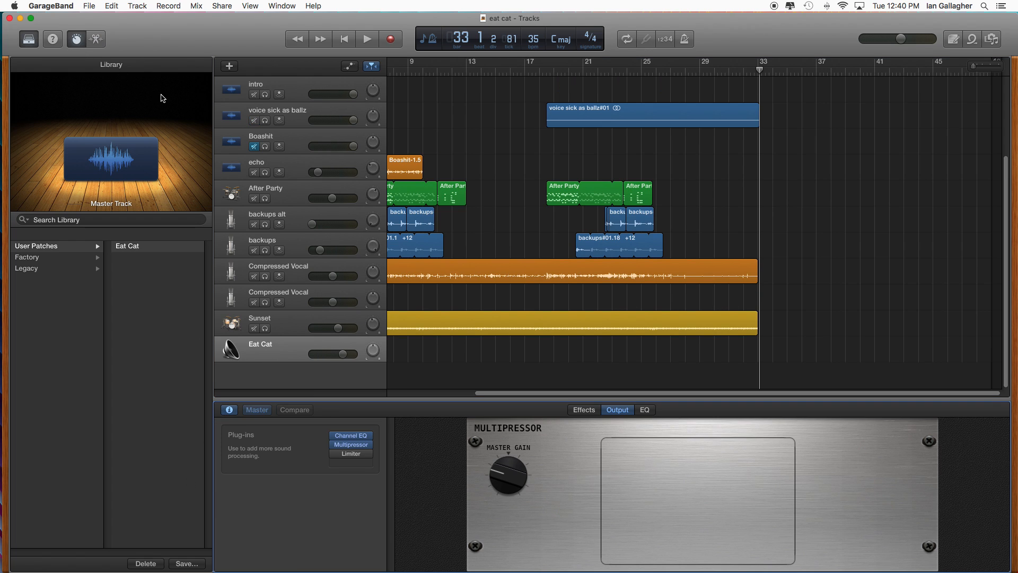
left_click(351, 436)
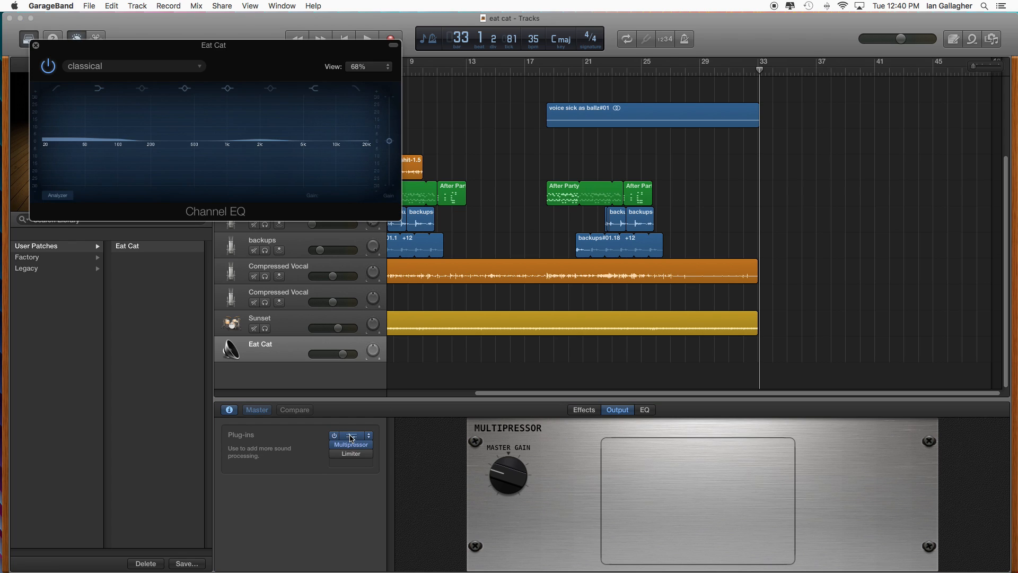
left_click(36, 45)
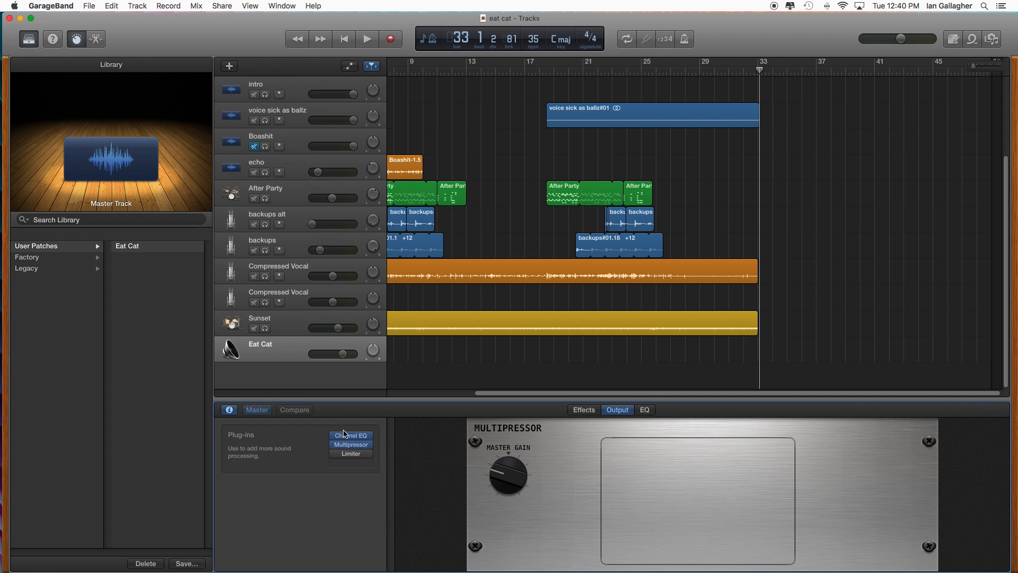
left_click(351, 445)
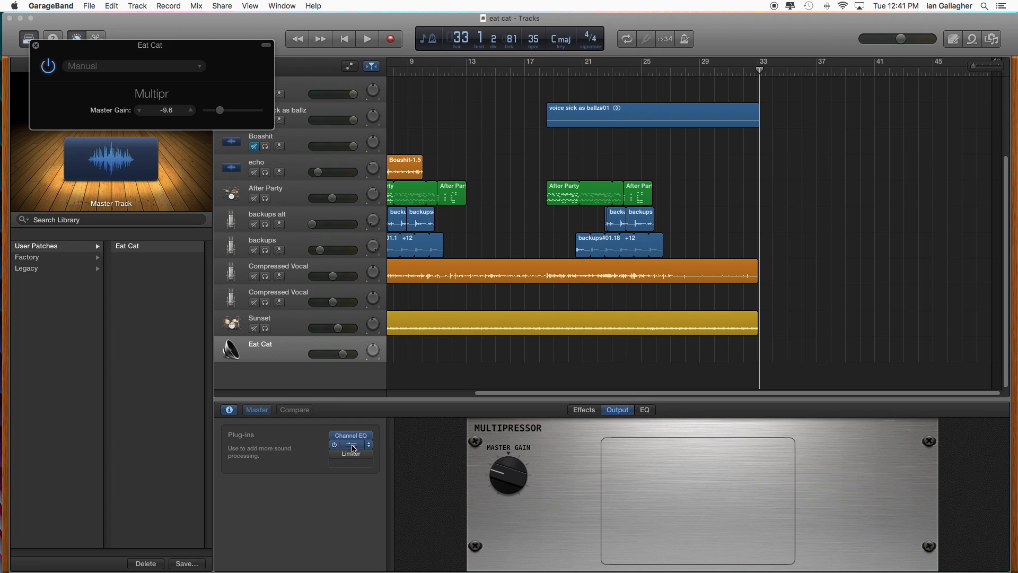
left_click(36, 46)
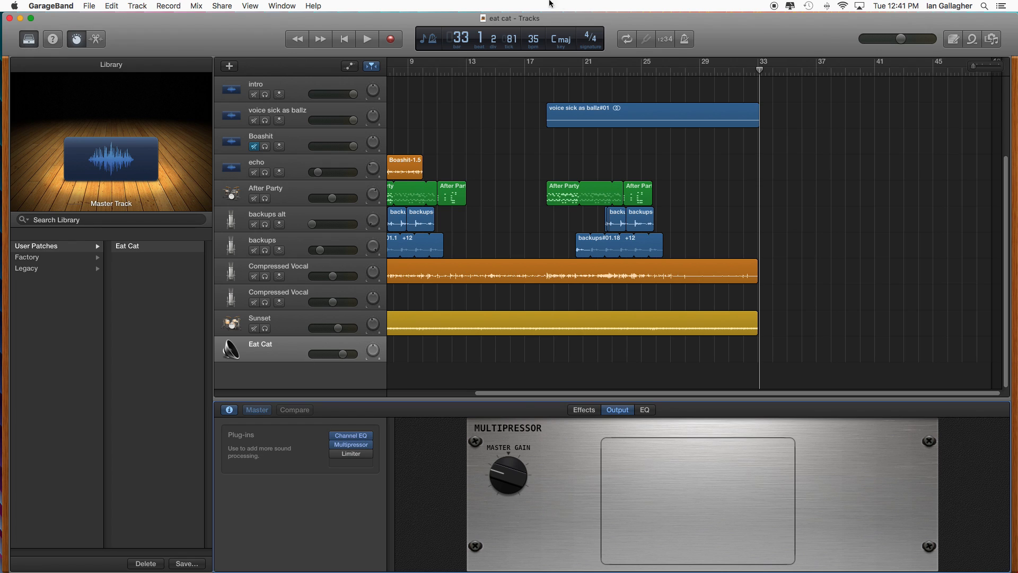
- Show track automation, and draw a master volume fade-out from about bar 31 down to silence near bar 33
left_click(736, 69)
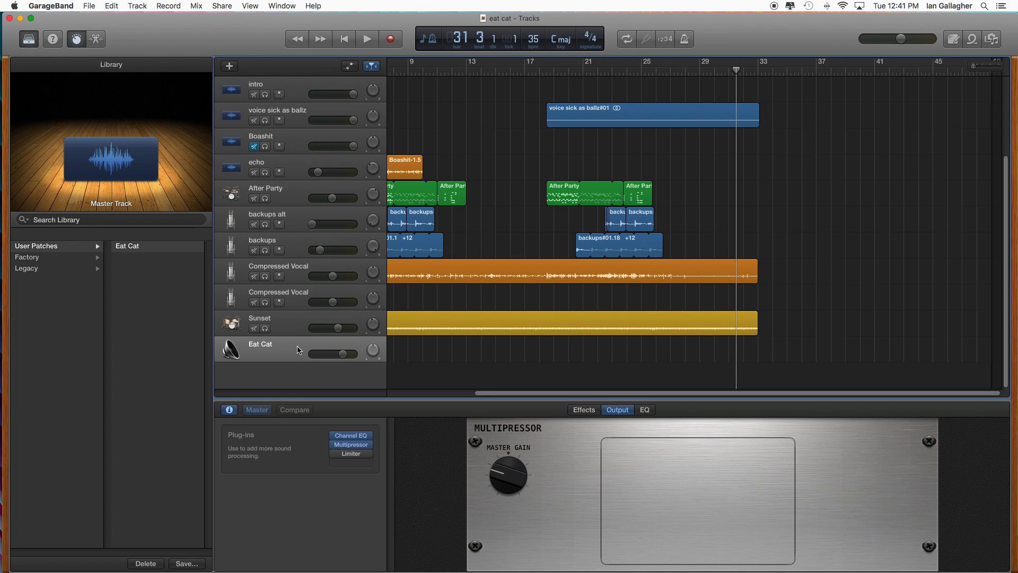
left_click(349, 66)
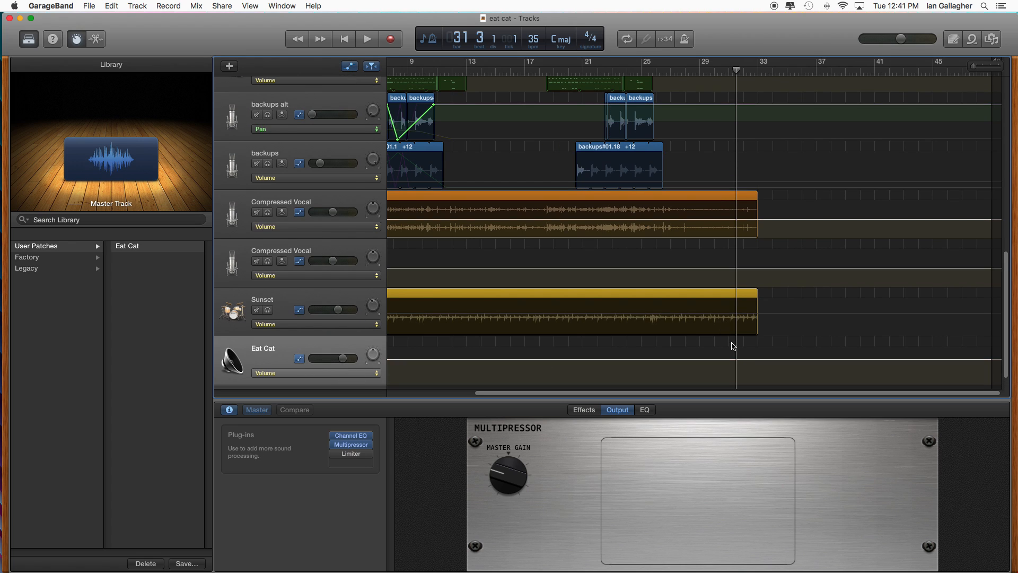
left_click(732, 360)
left_click_drag(759, 362, 757, 436)
left_click(259, 353)
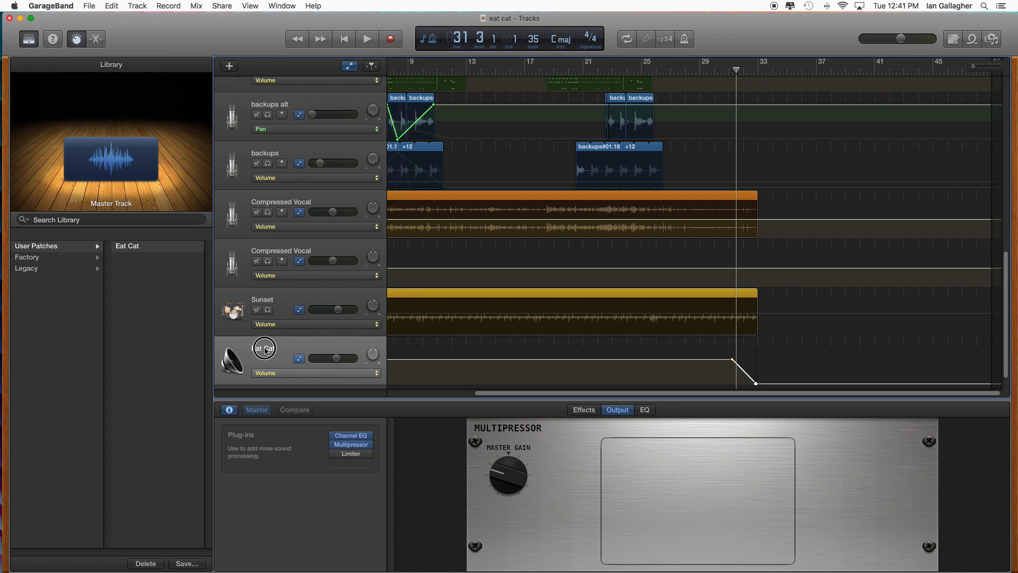
right_click(266, 352)
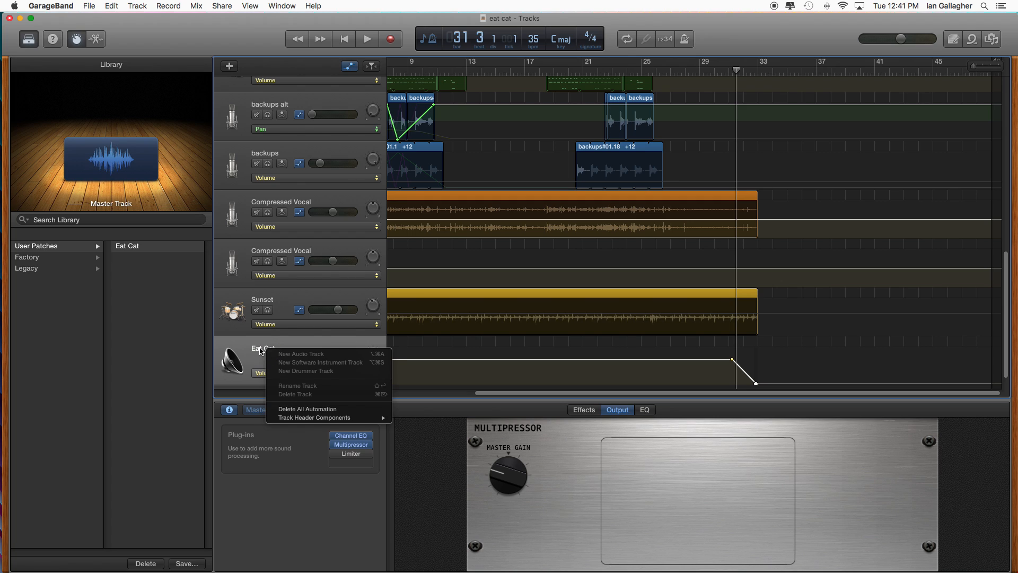
left_click(260, 350)
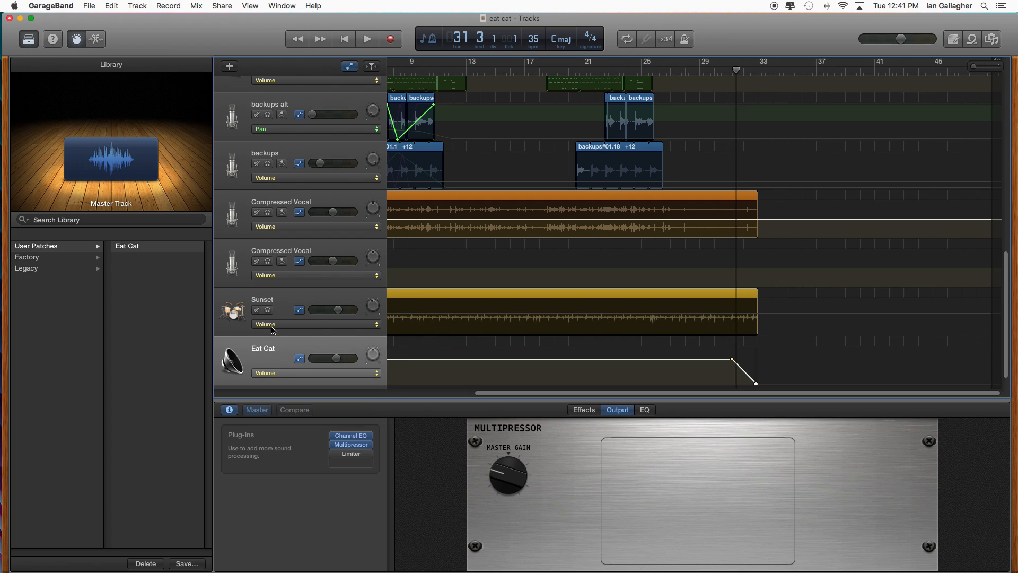
left_click(269, 303)
right_click(268, 303)
left_click(257, 357)
left_click(259, 352)
right_click(260, 350)
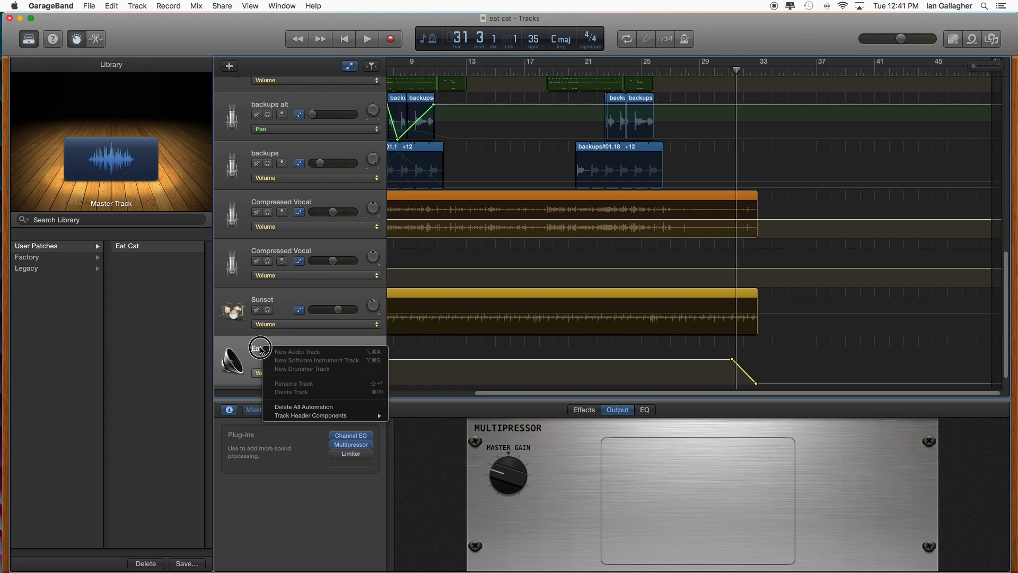
left_click(260, 350)
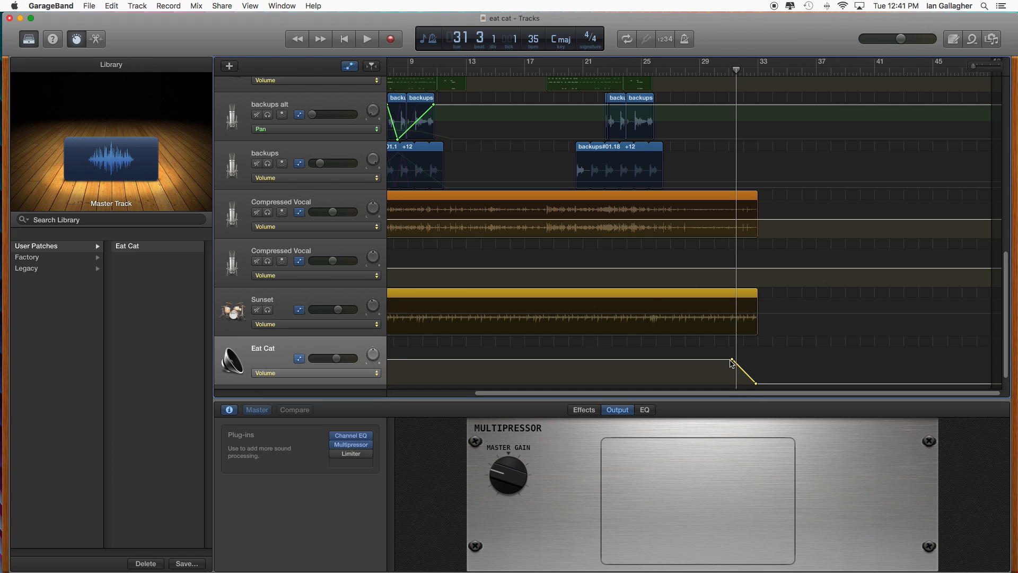
- Play the ending from about bar 29.5, and adjust the master volume fade-out to run from about bar 32 to just past bar 34
left_click_drag(730, 360, 715, 359)
left_click(708, 73)
key("space")
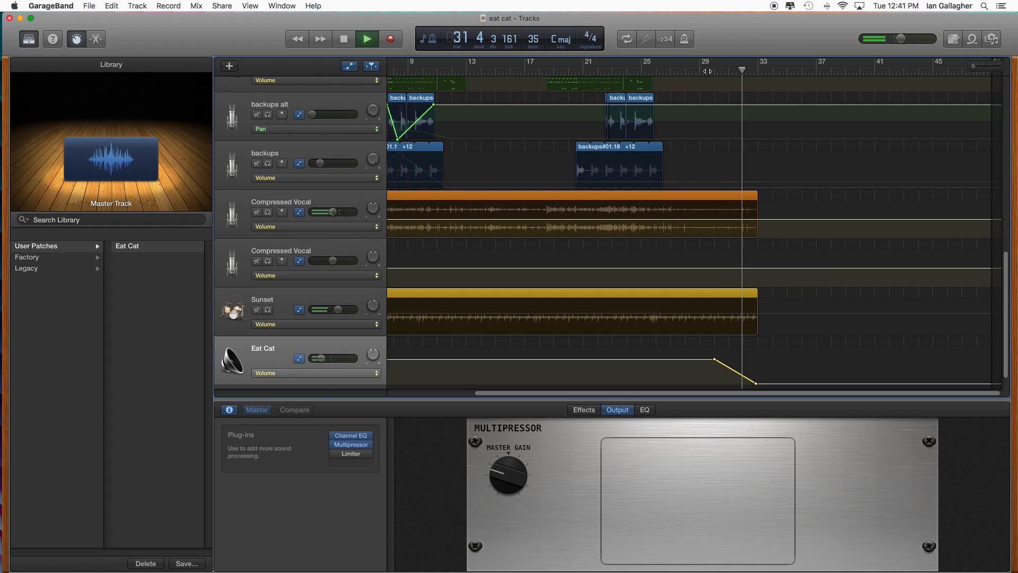
left_click_drag(713, 360, 742, 359)
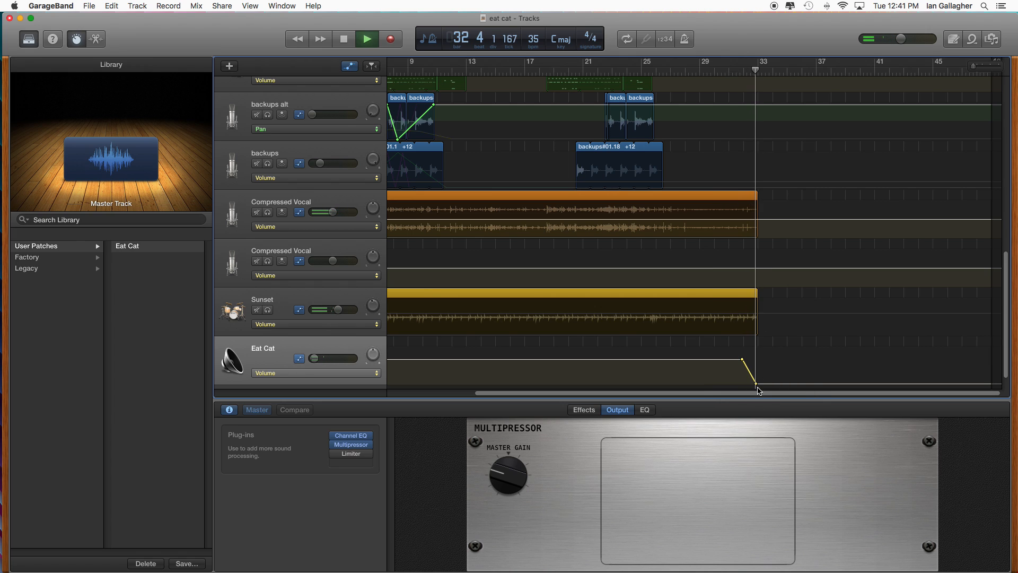
left_click_drag(755, 382, 778, 383)
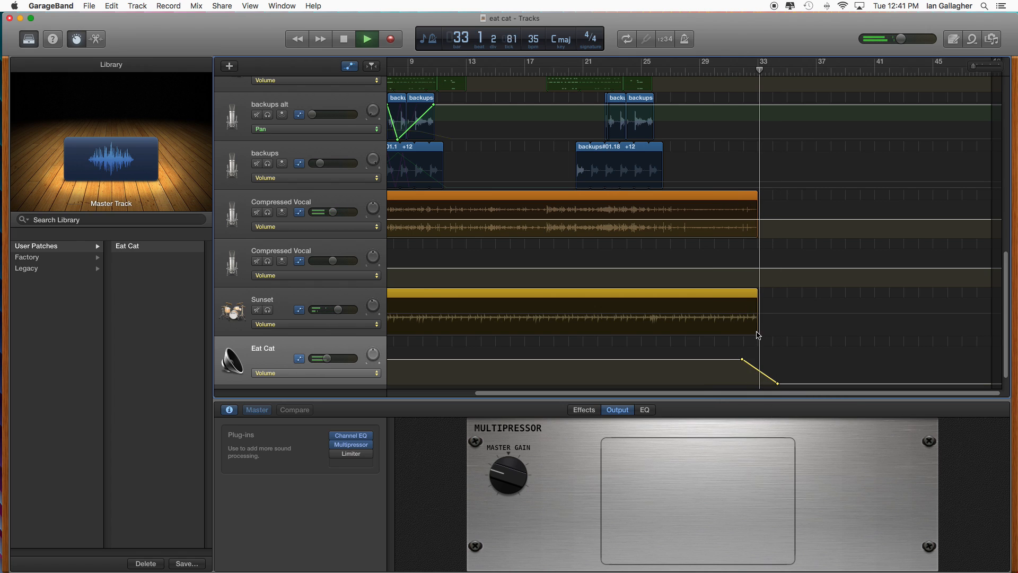
- Extend the Sunset drummer region to about bar 34 and the Compressed Vocal region to about bar 33.5, and stop playback
left_click_drag(758, 293, 777, 295)
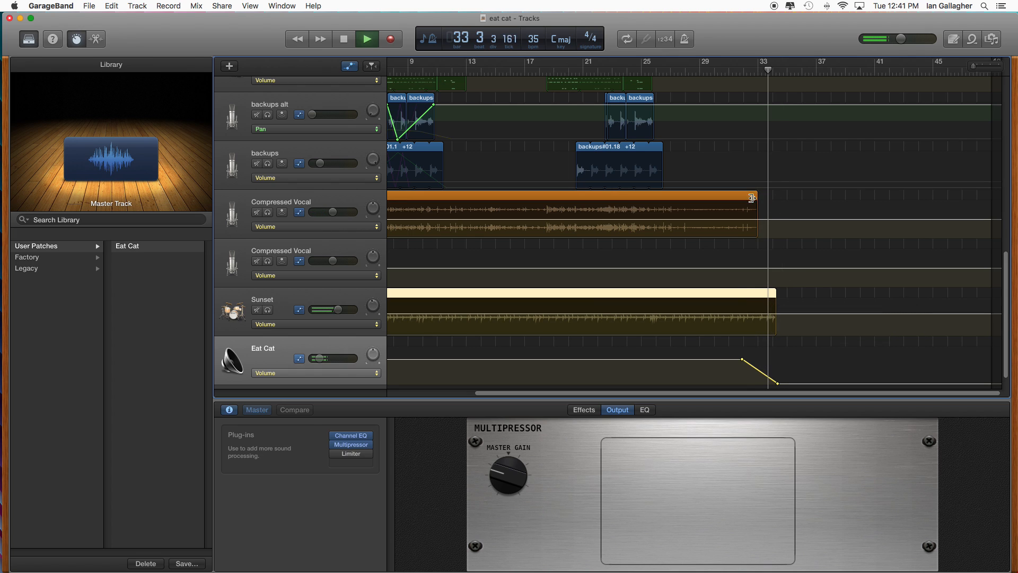
mouse_move(757, 195)
left_mouse_down()
mouse_move(790, 194)
mouse_move(745, 196)
mouse_move(770, 195)
left_mouse_up()
scroll(809, 248, "up", 15)
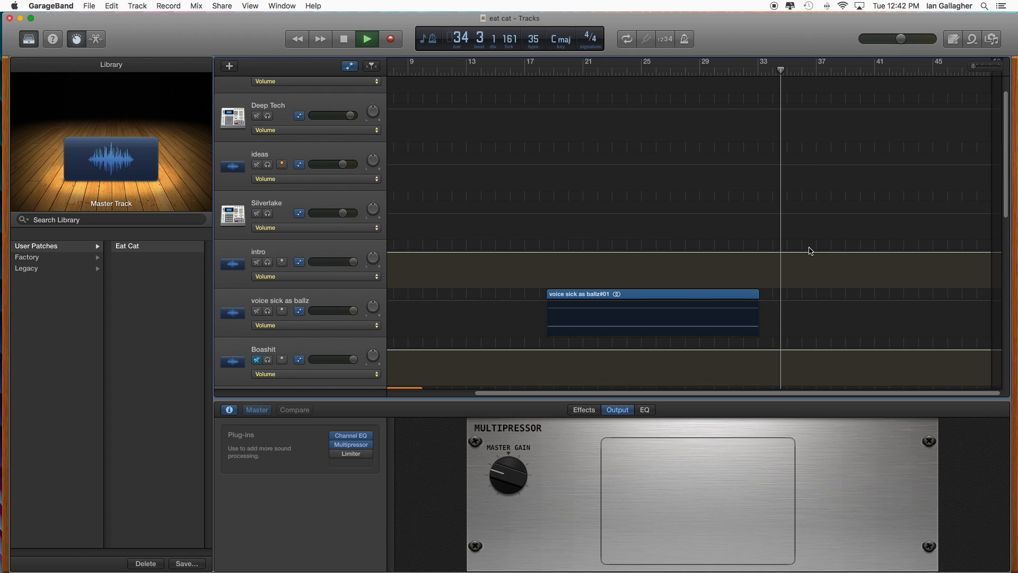
scroll(809, 249, "down", 15)
left_click(348, 38)
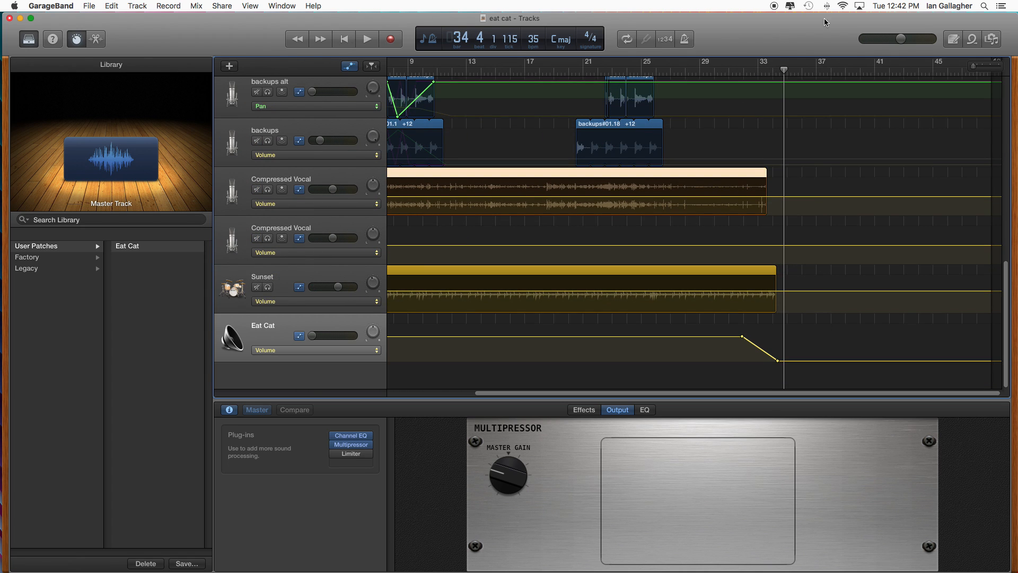